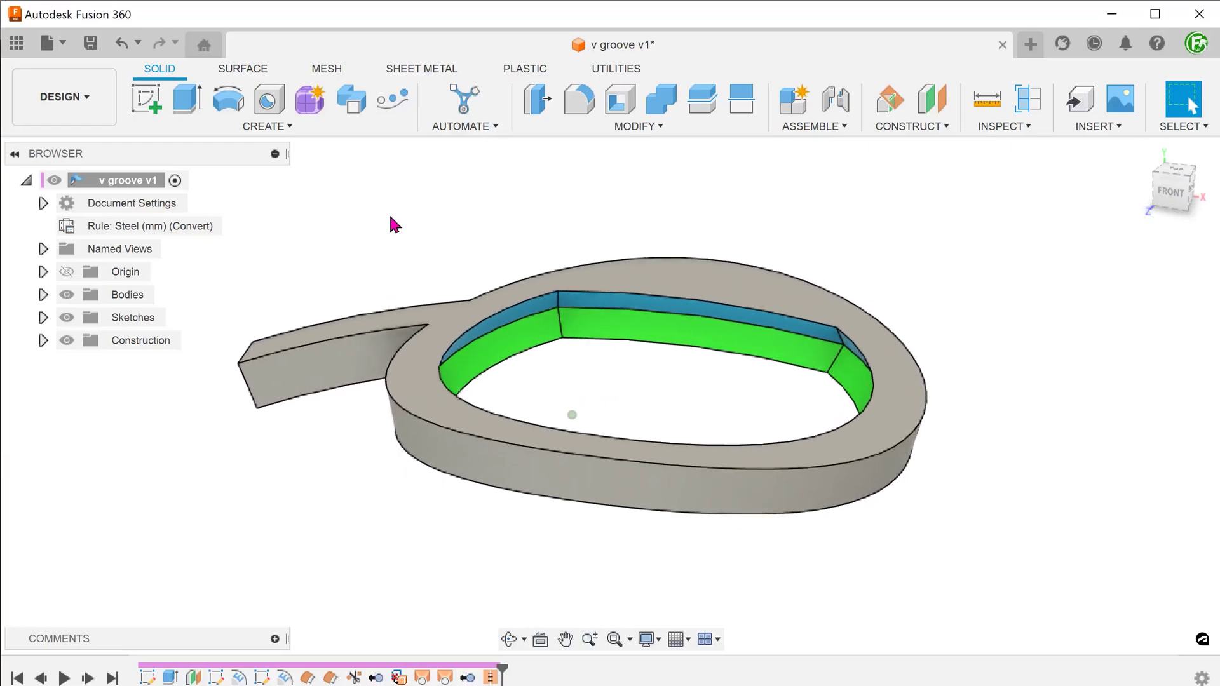
# - Inspect the finished ring's inner groove face and its bottom edge loop
pyautogui.click(604, 315)
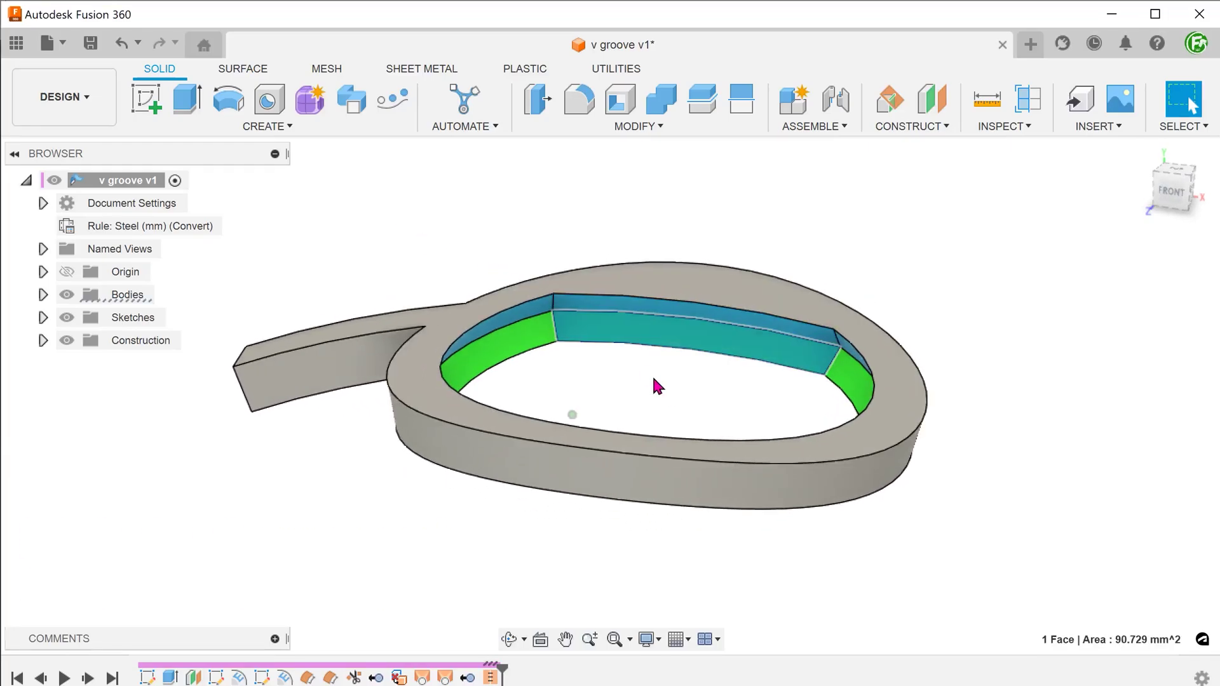
pyautogui.click(393, 213)
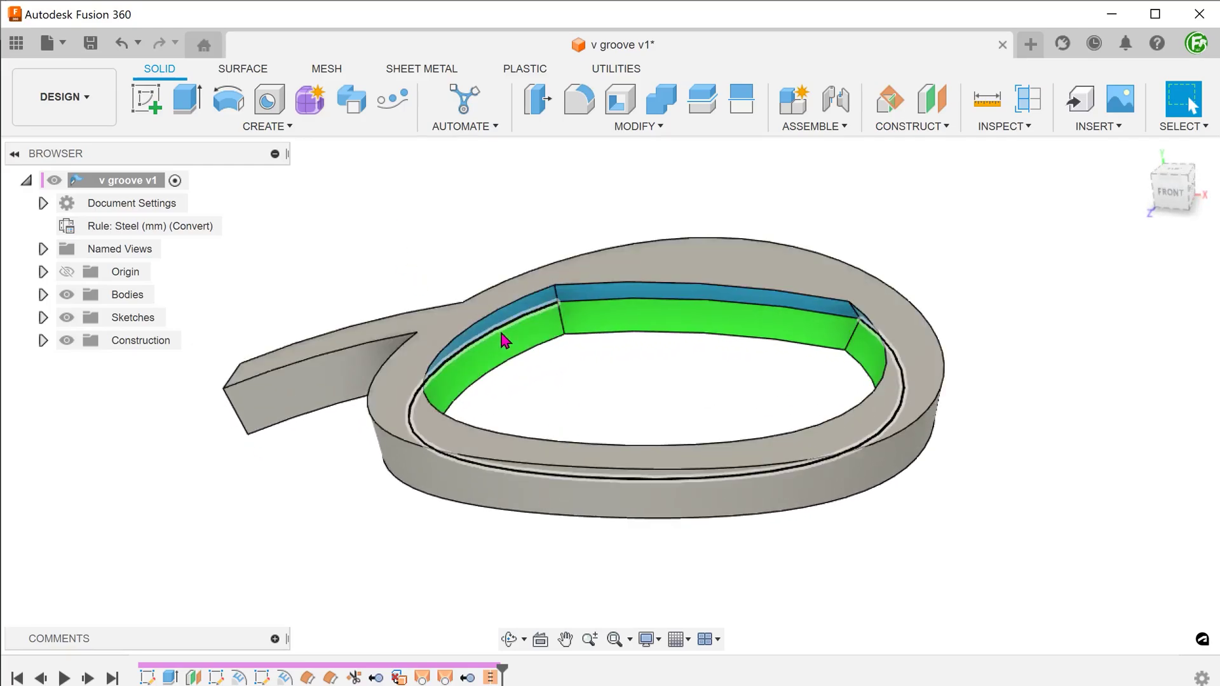
pyautogui.click(494, 330)
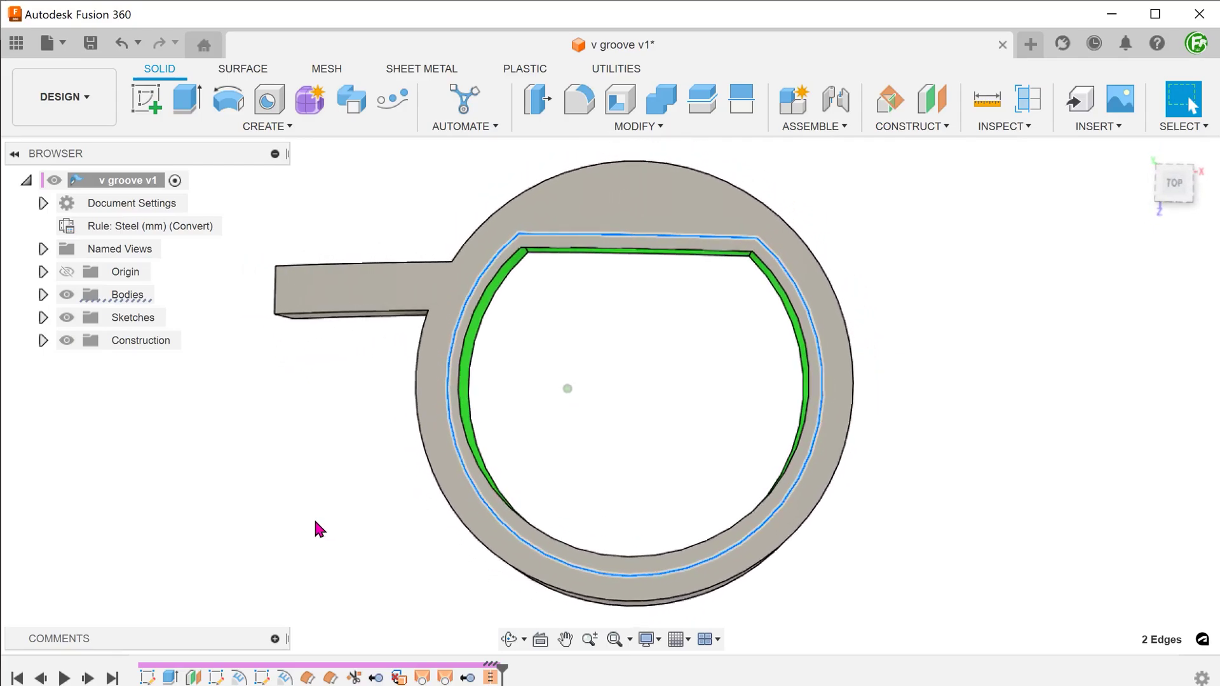
# - Run a section analysis on the XY plane, moving the cut about 16 mm through the ring
pyautogui.click(1027, 98)
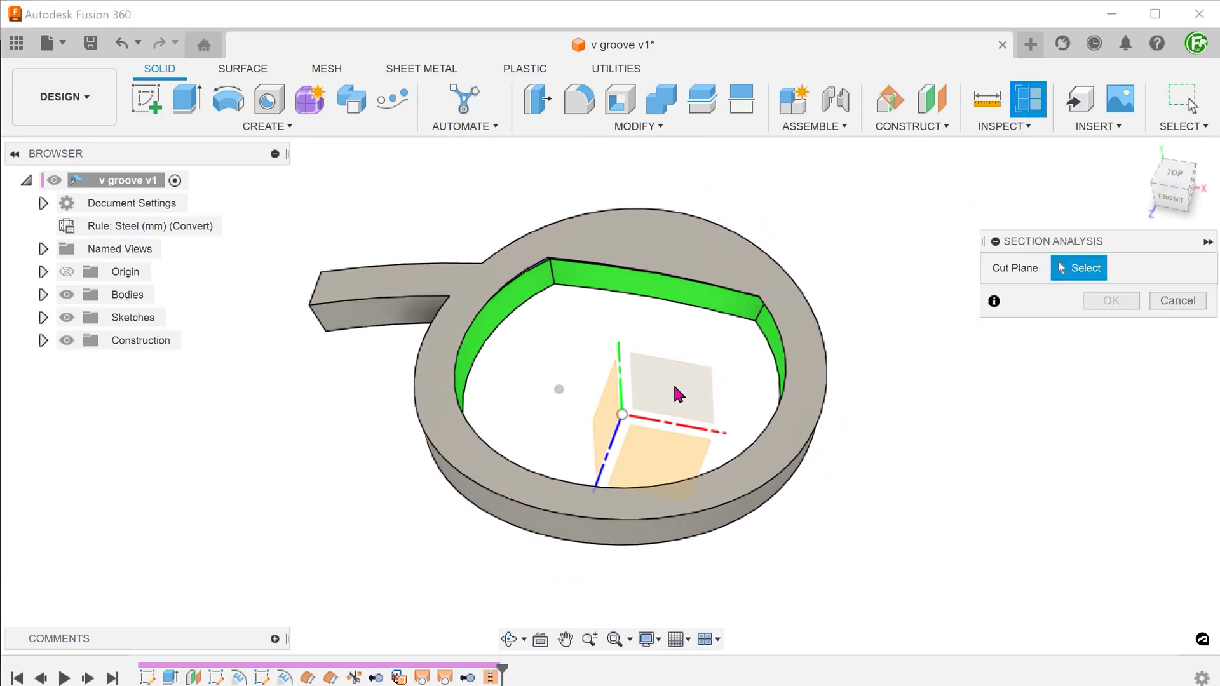
pyautogui.click(476, 505)
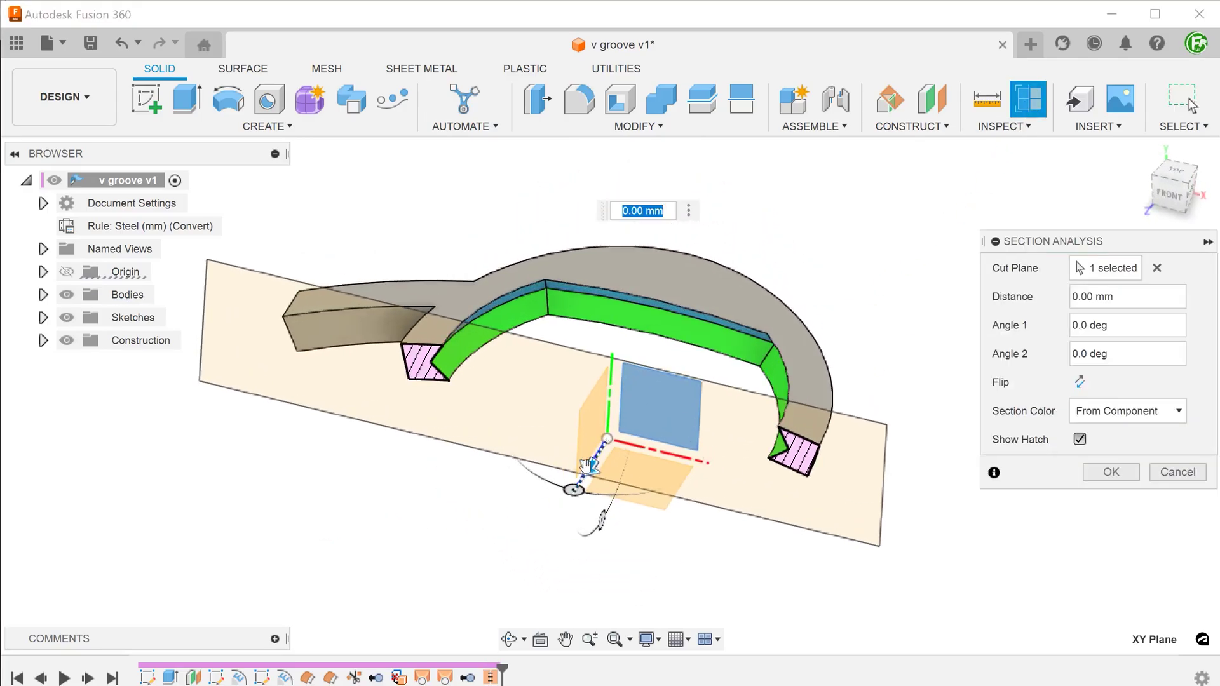
pyautogui.moveTo(563, 507); pyautogui.dragTo(506, 531)
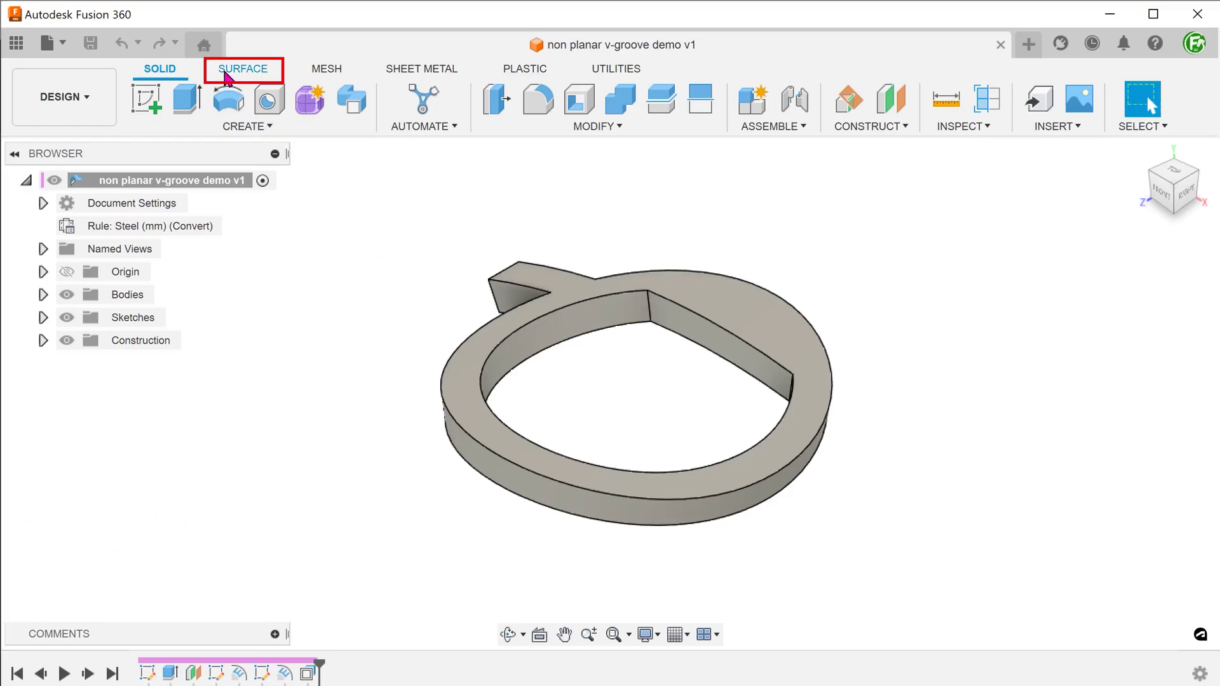
# - Offset the ring's top face by -2.5 mm into a new surface body
pyautogui.click(227, 77)
pyautogui.click(246, 127)
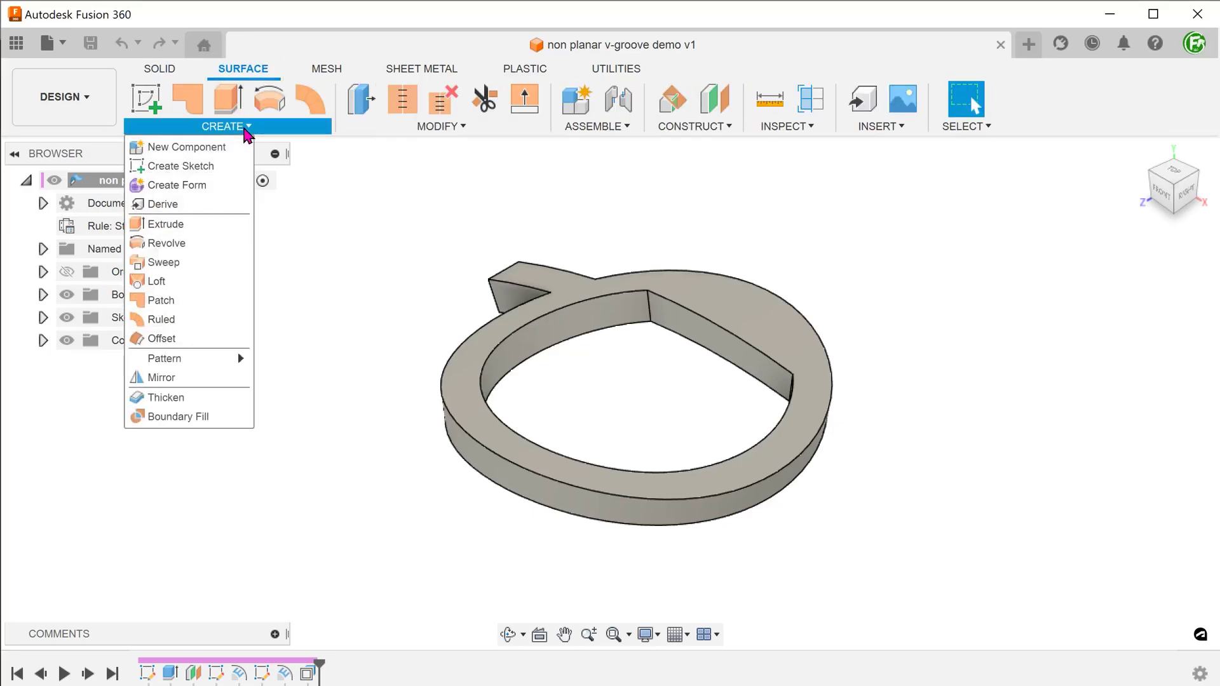
pyautogui.click(206, 343)
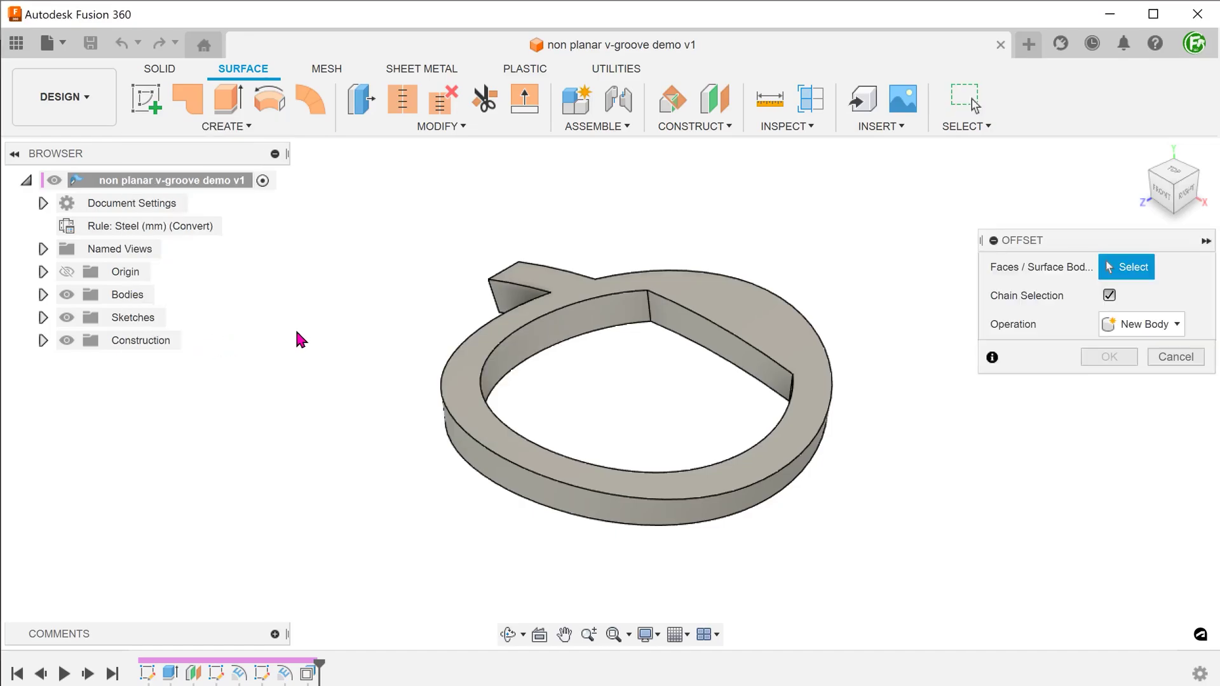
pyautogui.keyDown('shift'); pyautogui.moveTo(295, 352); pyautogui.dragTo(417, 362, button='middle'); pyautogui.keyUp('shift')
pyautogui.click(466, 361)
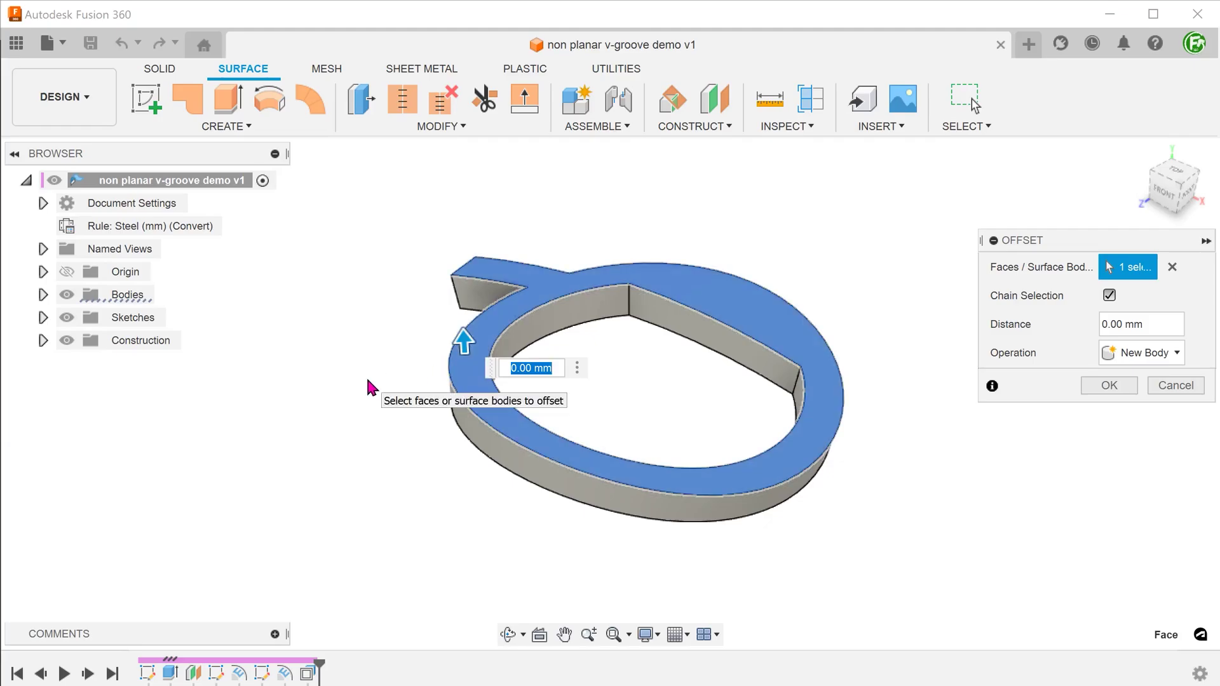
pyautogui.write('-2.5')
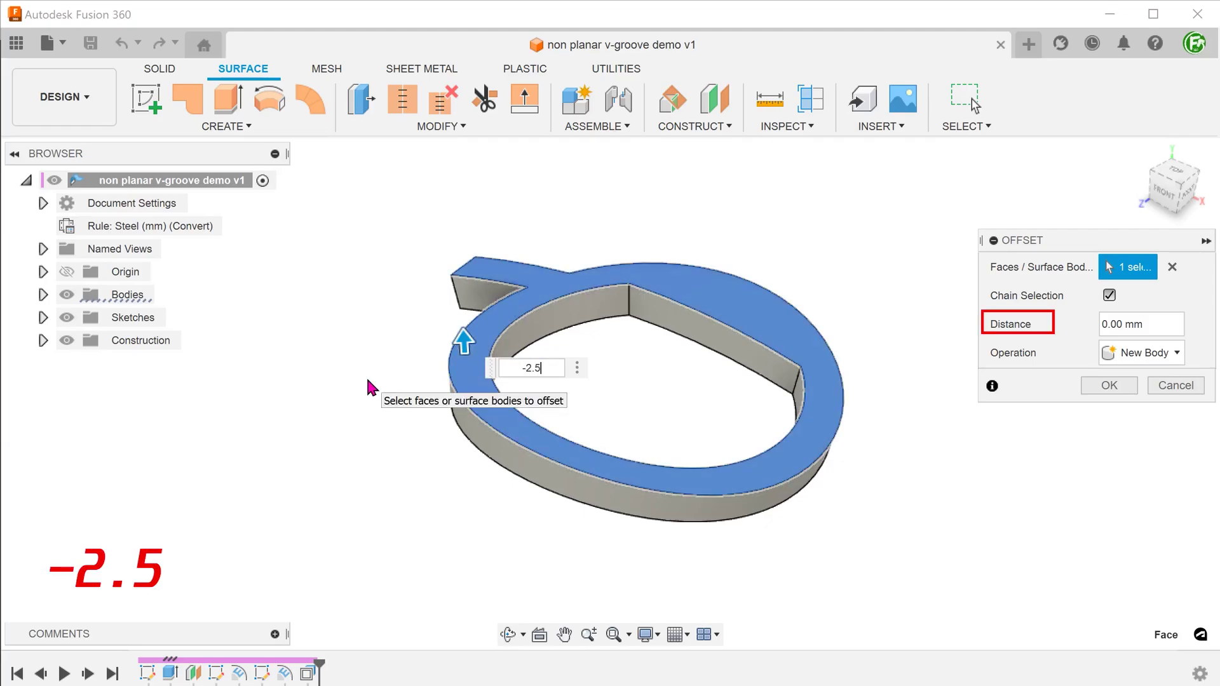
pyautogui.keyDown('shift'); pyautogui.moveTo(367, 380); pyautogui.dragTo(875, 525, button='middle'); pyautogui.keyUp('shift')
pyautogui.click(1087, 390)
pyautogui.keyDown('shift'); pyautogui.moveTo(152, 507); pyautogui.dragTo(280, 467, button='middle'); pyautogui.keyUp('shift')
# - Make Body1 see-through to preview the offset, then restore it to full opacity
pyautogui.click(49, 300)
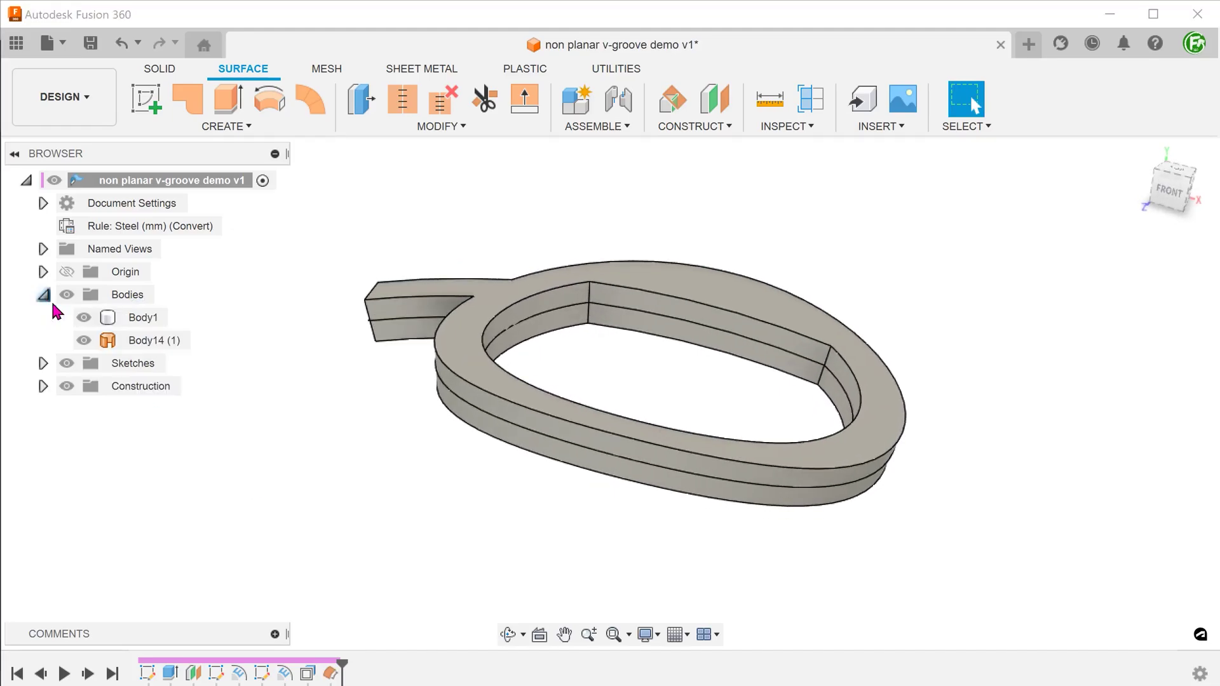
pyautogui.rightClick(145, 319)
pyautogui.moveTo(240, 385)
pyautogui.click(394, 473)
pyautogui.click(409, 522)
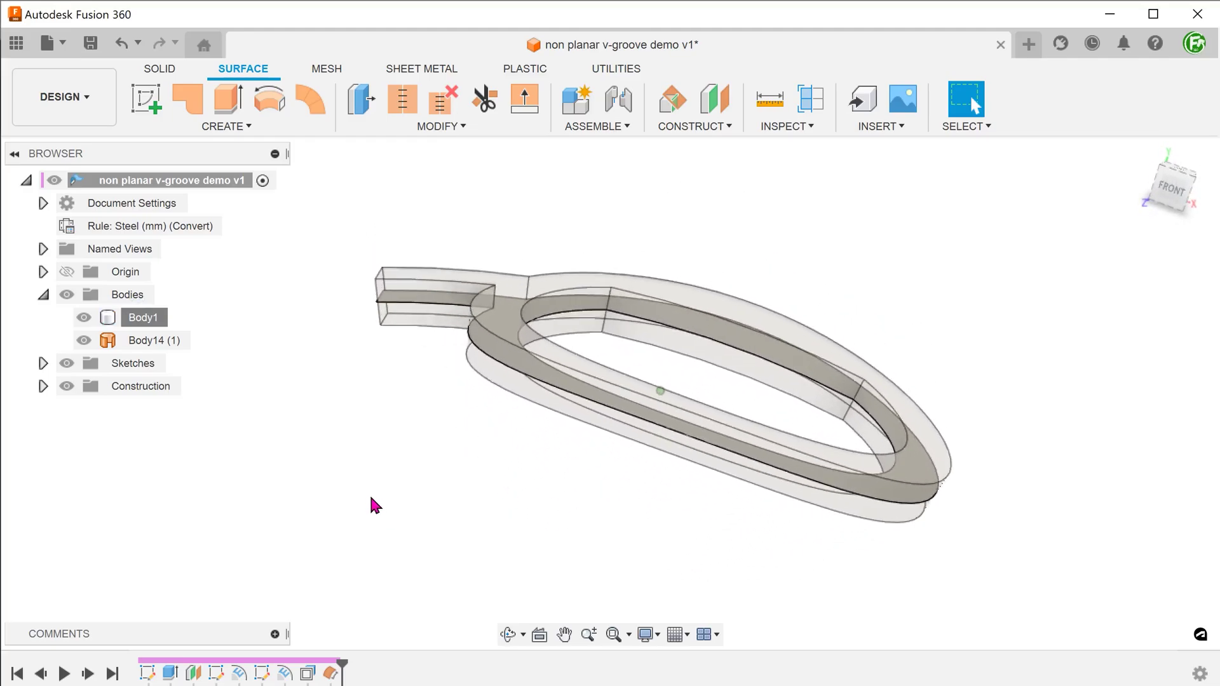
pyautogui.rightClick(153, 318)
pyautogui.moveTo(230, 381)
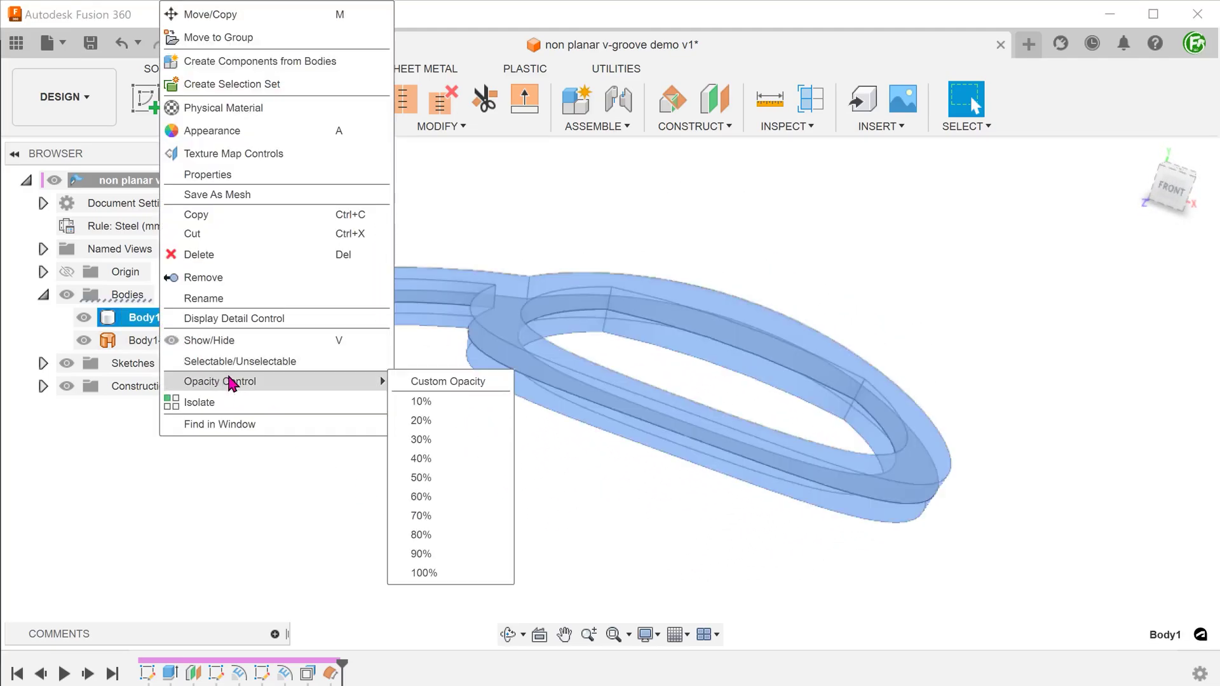
pyautogui.click(424, 571)
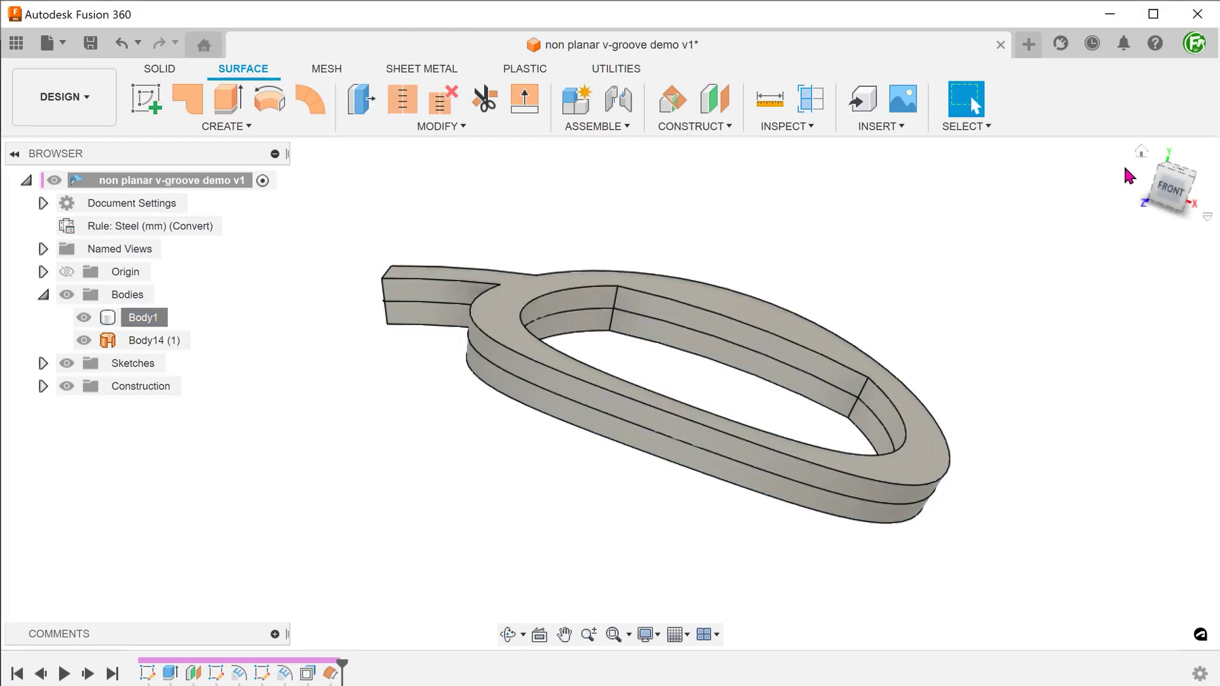
# - Rename the offset surface body to 'offset from top (1)'
pyautogui.click(1141, 152)
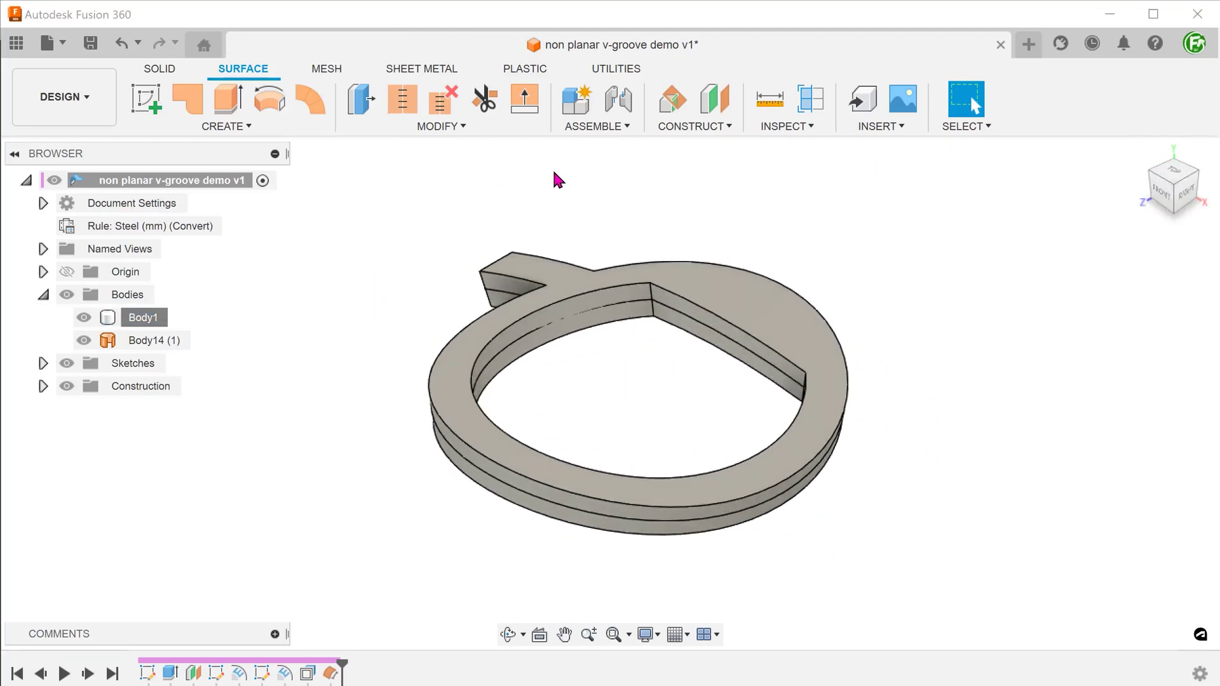
pyautogui.doubleClick(154, 340)
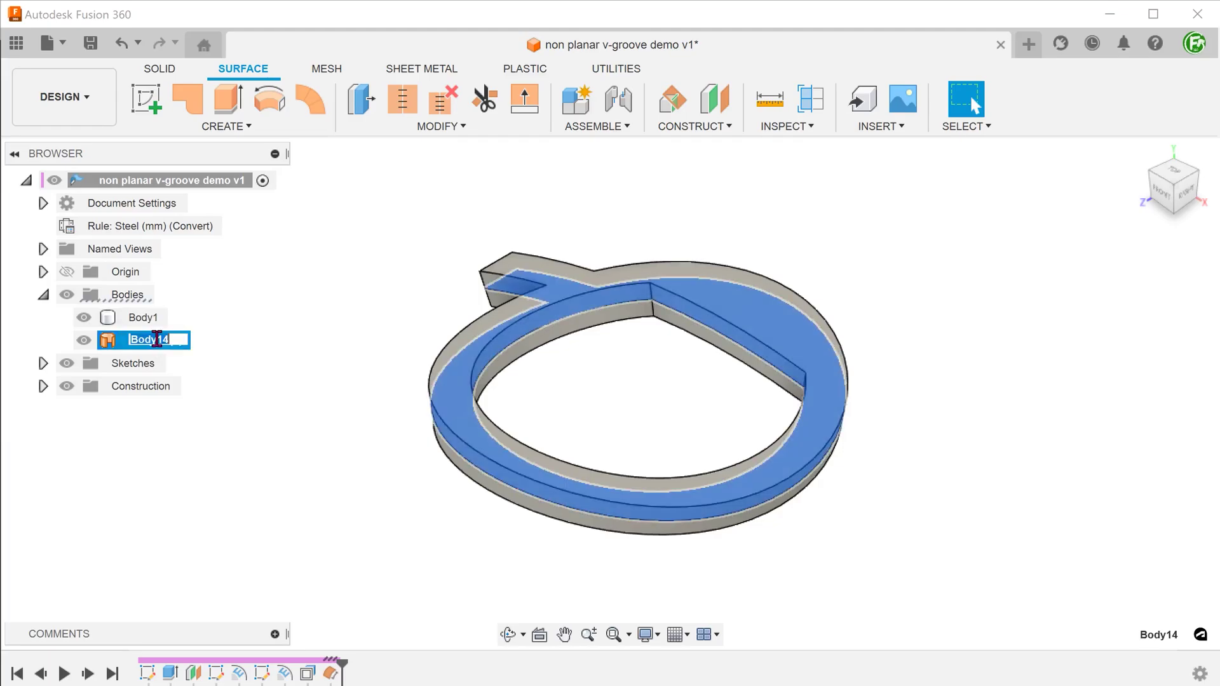
pyautogui.write('offset from top (1')
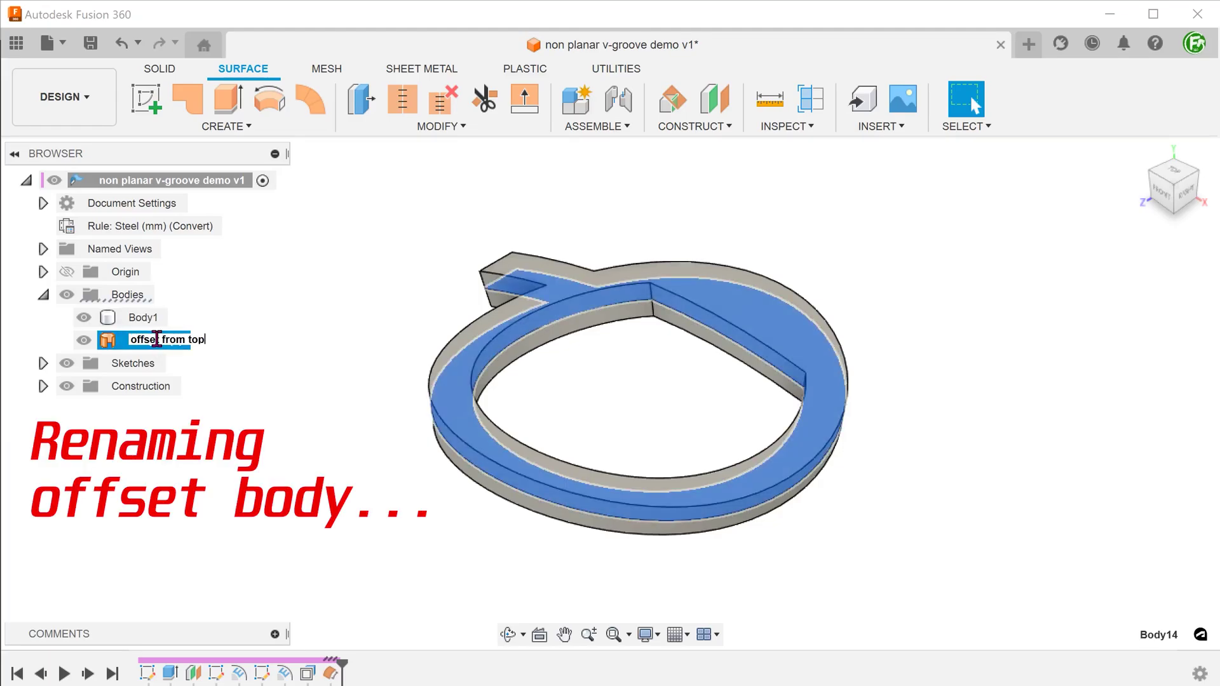
pyautogui.click(372, 198)
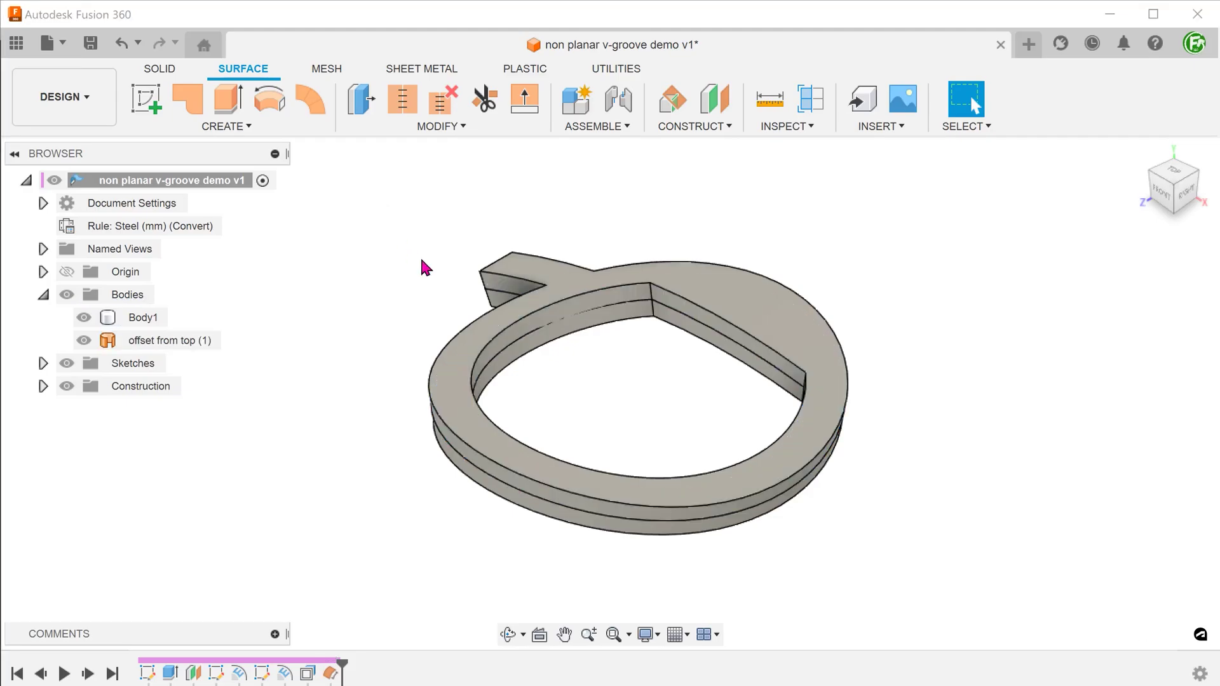
# - Check the ring's curved and flat inner wall faces by selecting them, then clear the selection
pyautogui.scroll(2, 578, 402)
pyautogui.keyDown('shift'); pyautogui.moveTo(593, 398); pyautogui.dragTo(606, 375, button='middle'); pyautogui.keyUp('shift')
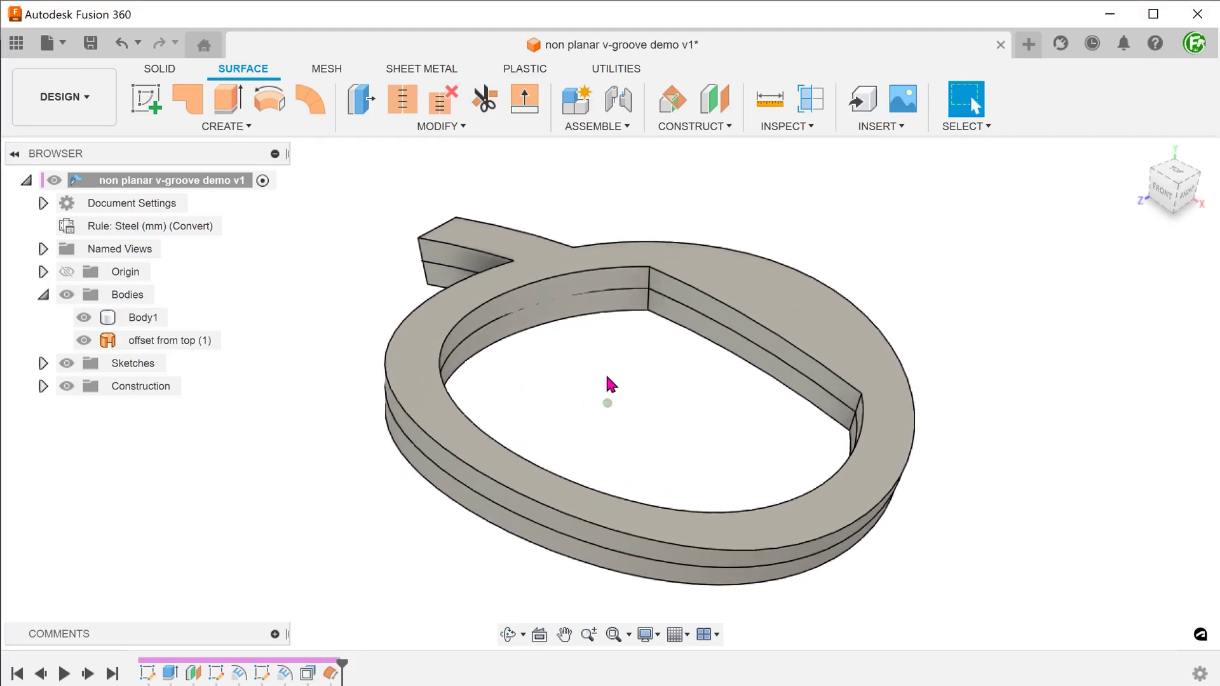
pyautogui.click(569, 296)
pyautogui.keyDown('shift'); pyautogui.moveTo(566, 294); pyautogui.dragTo(752, 368, button='middle'); pyautogui.keyUp('shift')
pyautogui.click(761, 369)
pyautogui.keyDown('shift'); pyautogui.moveTo(618, 379); pyautogui.dragTo(577, 376, button='middle'); pyautogui.keyUp('shift')
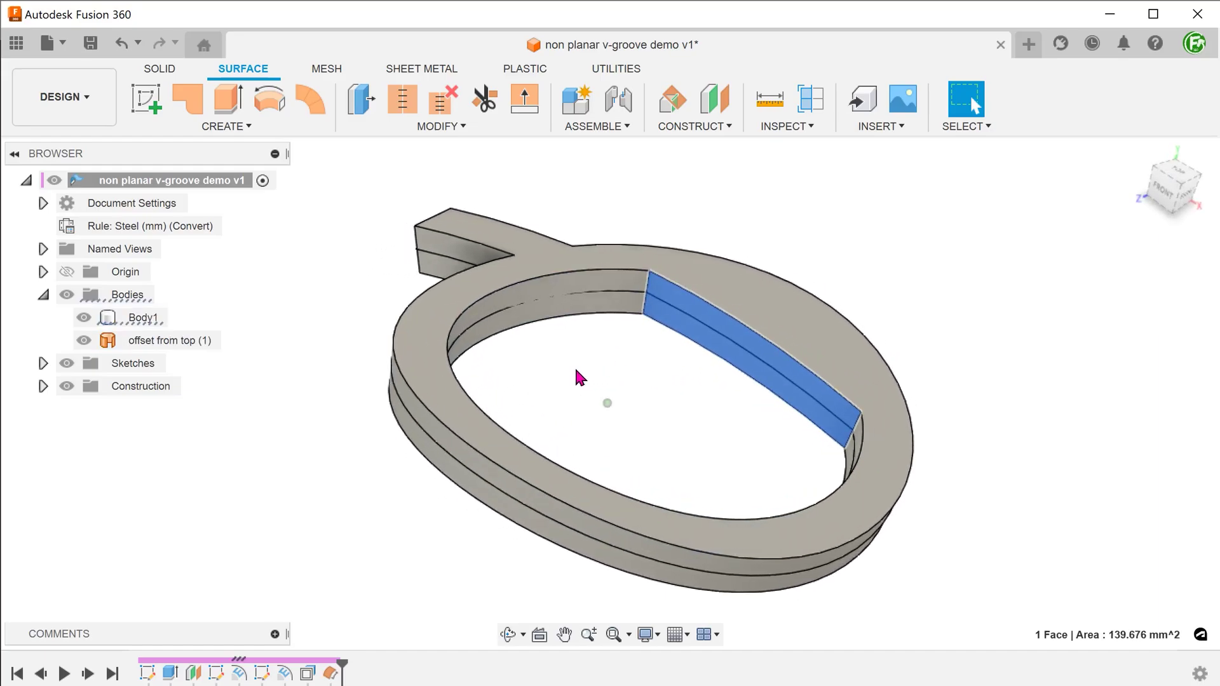
pyautogui.click(576, 376)
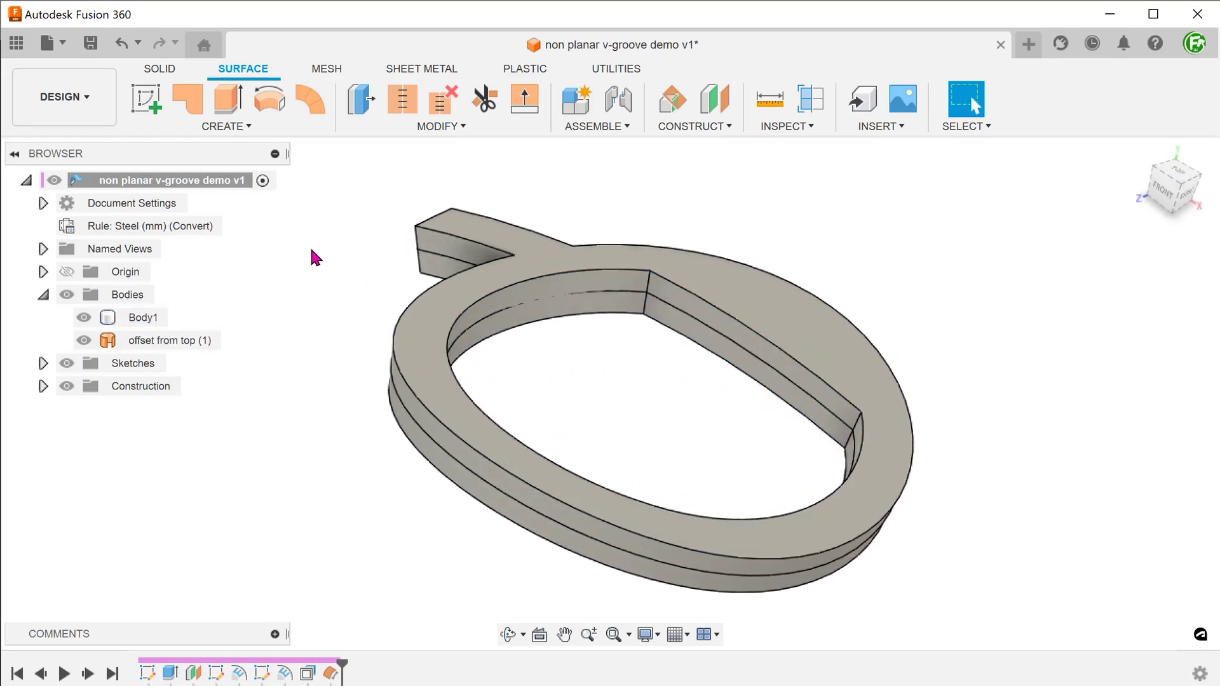
# - Offset the curved and flat inner wall faces by -2 mm
pyautogui.click(230, 126)
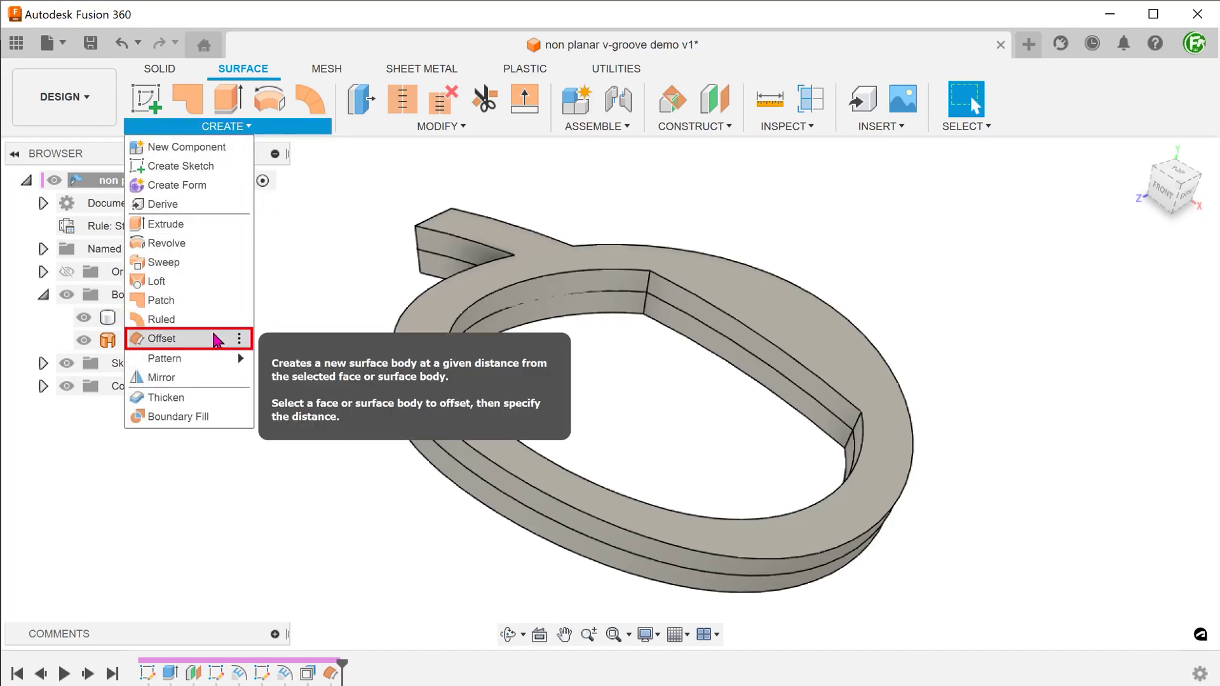
pyautogui.click(216, 340)
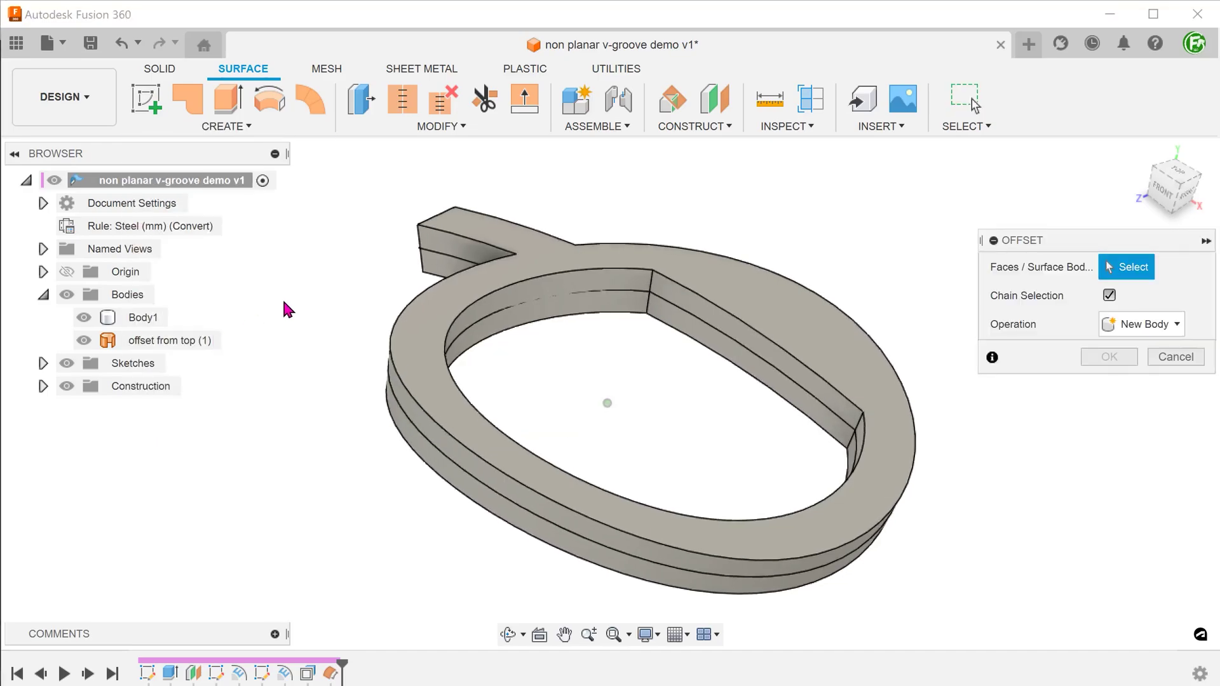
pyautogui.keyDown('shift'); pyautogui.moveTo(279, 297); pyautogui.dragTo(540, 384, button='middle'); pyautogui.keyUp('shift')
pyautogui.click(536, 308)
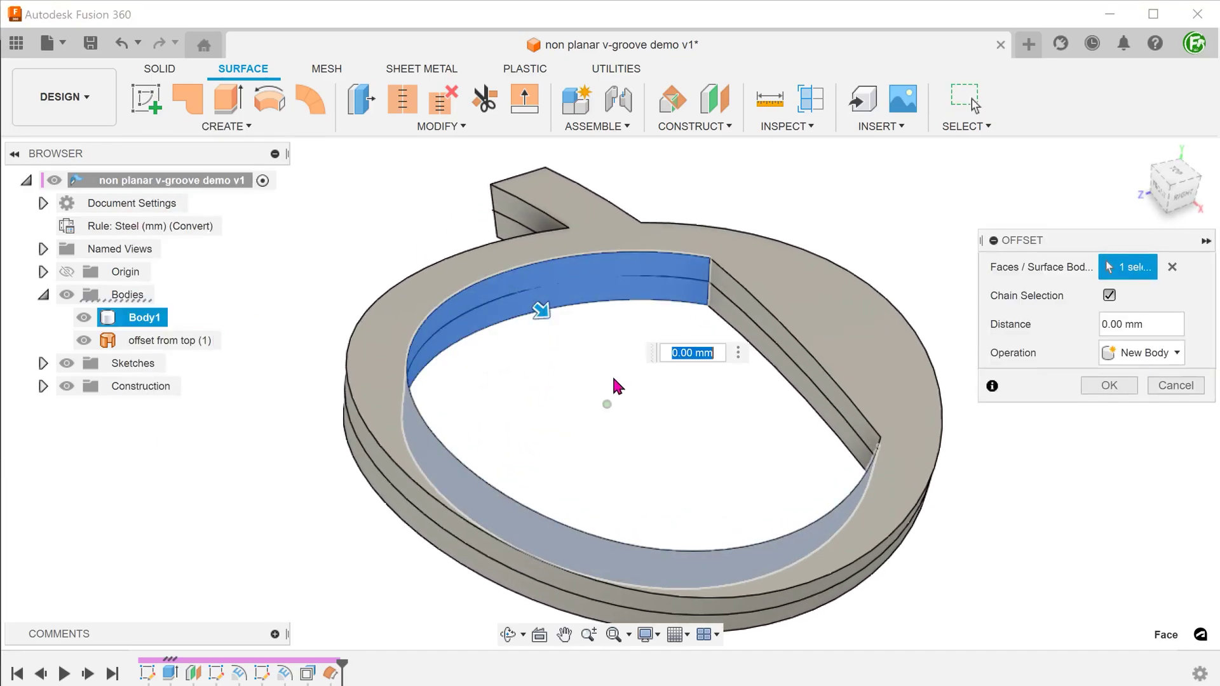
pyautogui.keyDown('shift'); pyautogui.moveTo(623, 389); pyautogui.dragTo(819, 430, button='middle'); pyautogui.keyUp('shift')
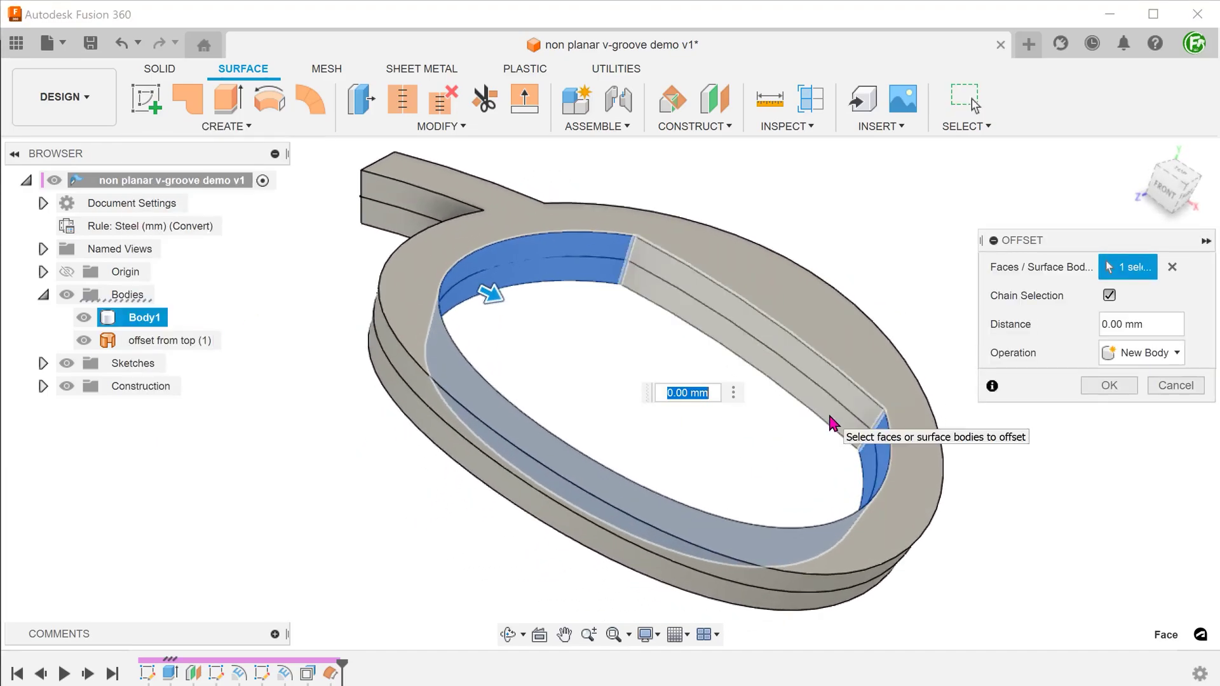
pyautogui.click(836, 422)
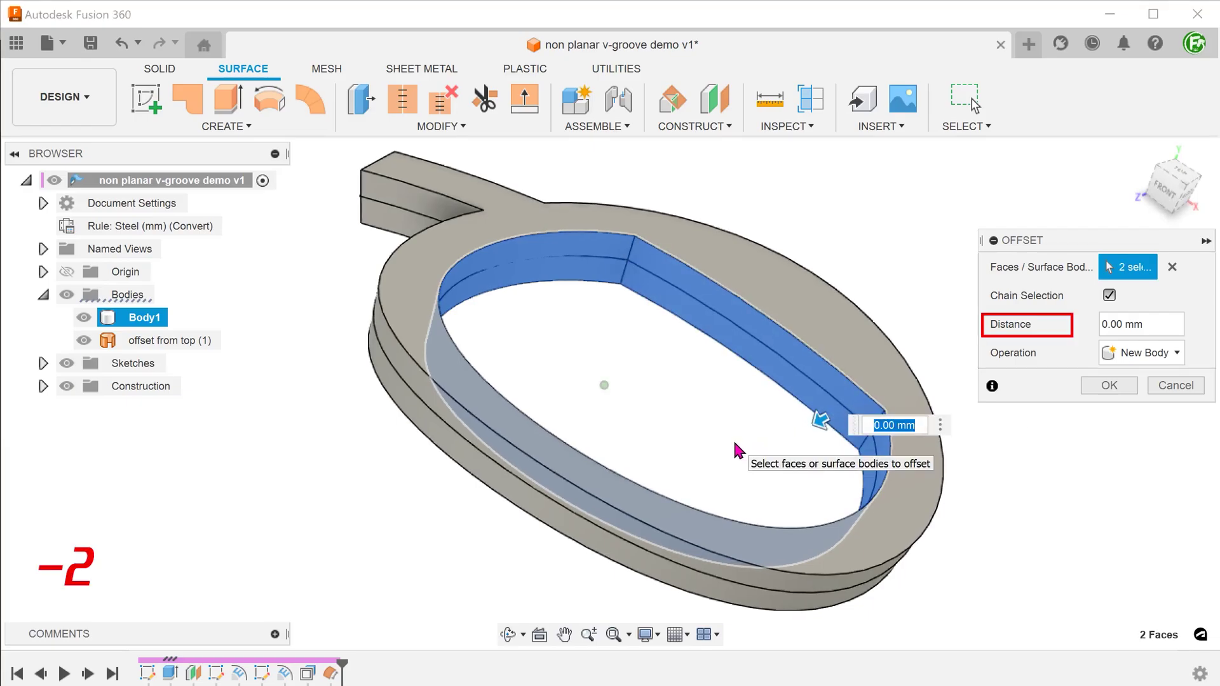
pyautogui.write('-2')
pyautogui.keyDown('shift'); pyautogui.moveTo(734, 443); pyautogui.dragTo(660, 425, button='middle'); pyautogui.keyUp('shift')
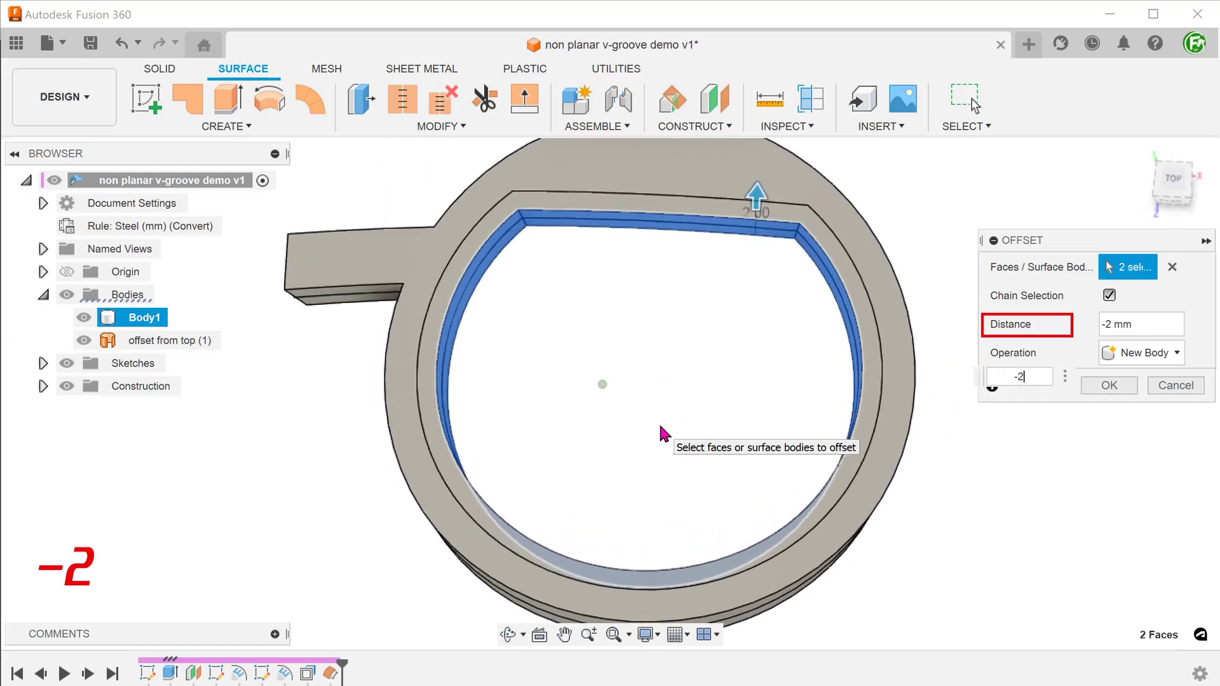
# - Confirm the inner-wall offset and rename it 'offset from inside (2)'
pyautogui.click(1109, 385)
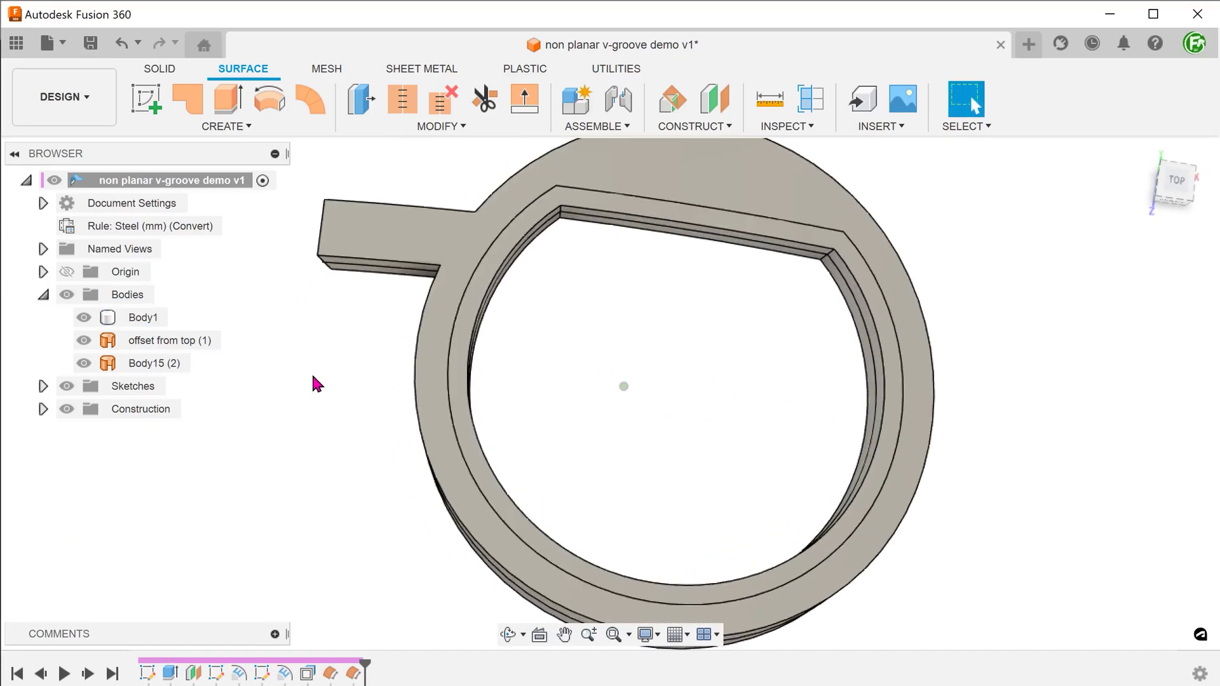
pyautogui.keyDown('shift'); pyautogui.moveTo(812, 359); pyautogui.dragTo(286, 215, button='middle'); pyautogui.keyUp('shift')
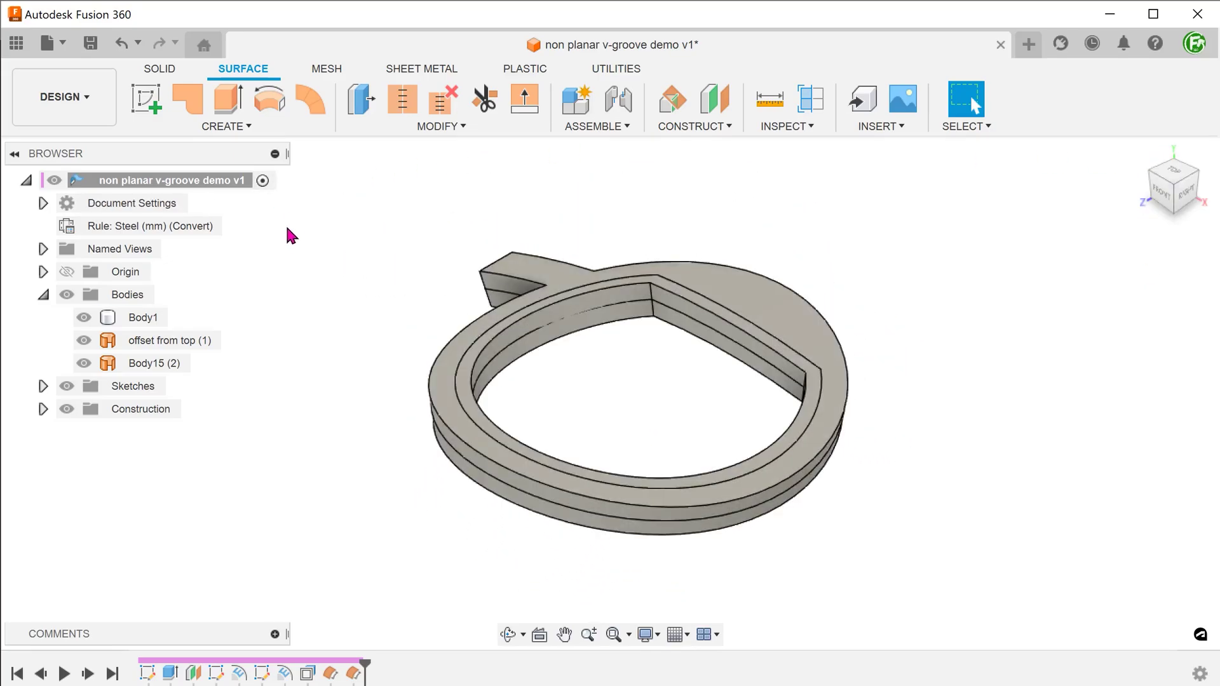
pyautogui.click(164, 366)
pyautogui.doubleClick(164, 366)
pyautogui.write('o')
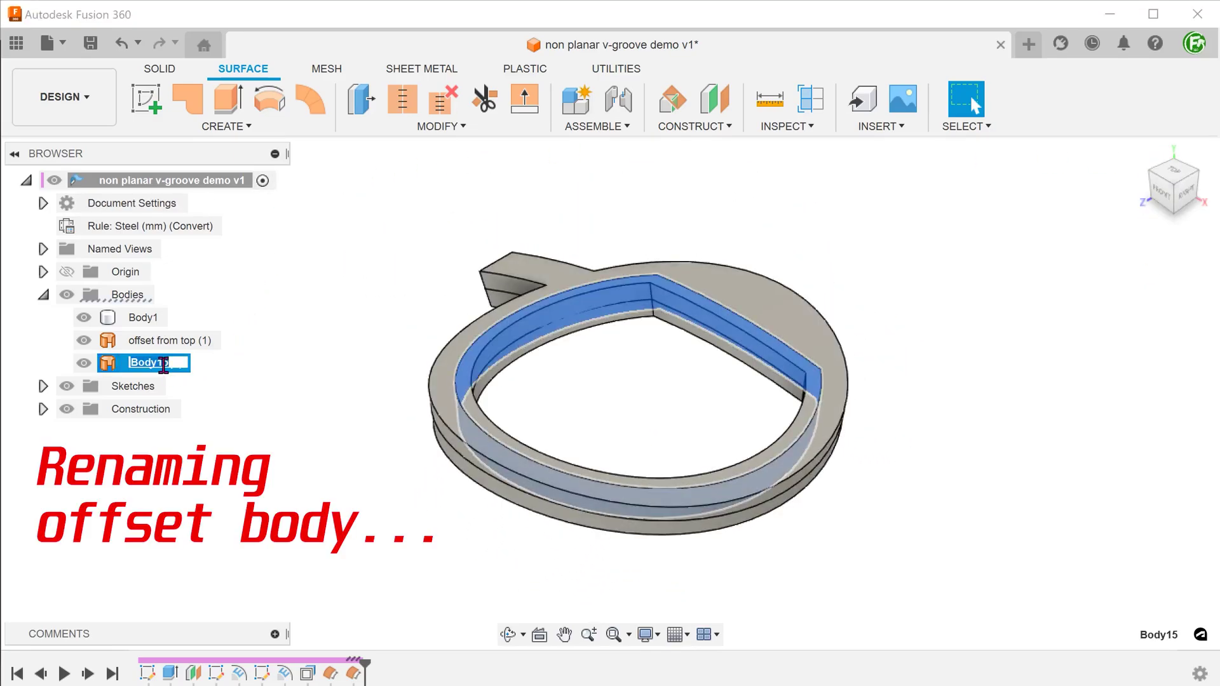
pyautogui.write('ffset from inside (2)')
pyautogui.press('Return')
pyautogui.click(292, 386)
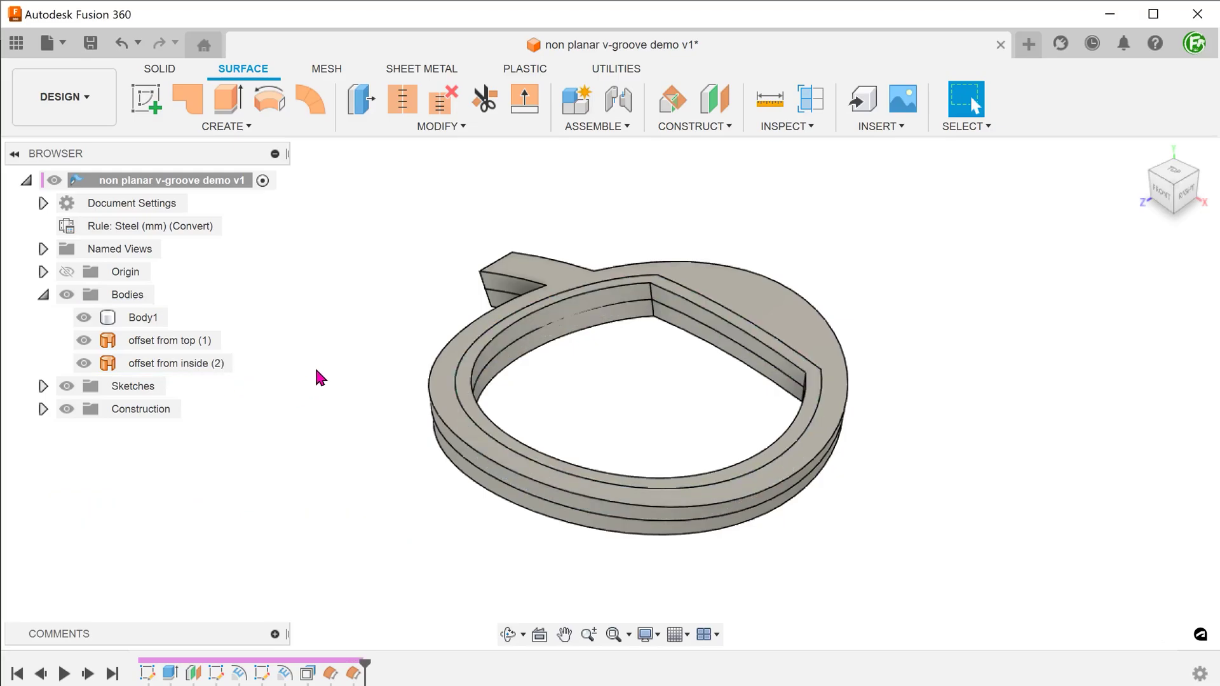
# - Hide Body1 and inspect the two offset surface bodies
pyautogui.click(84, 316)
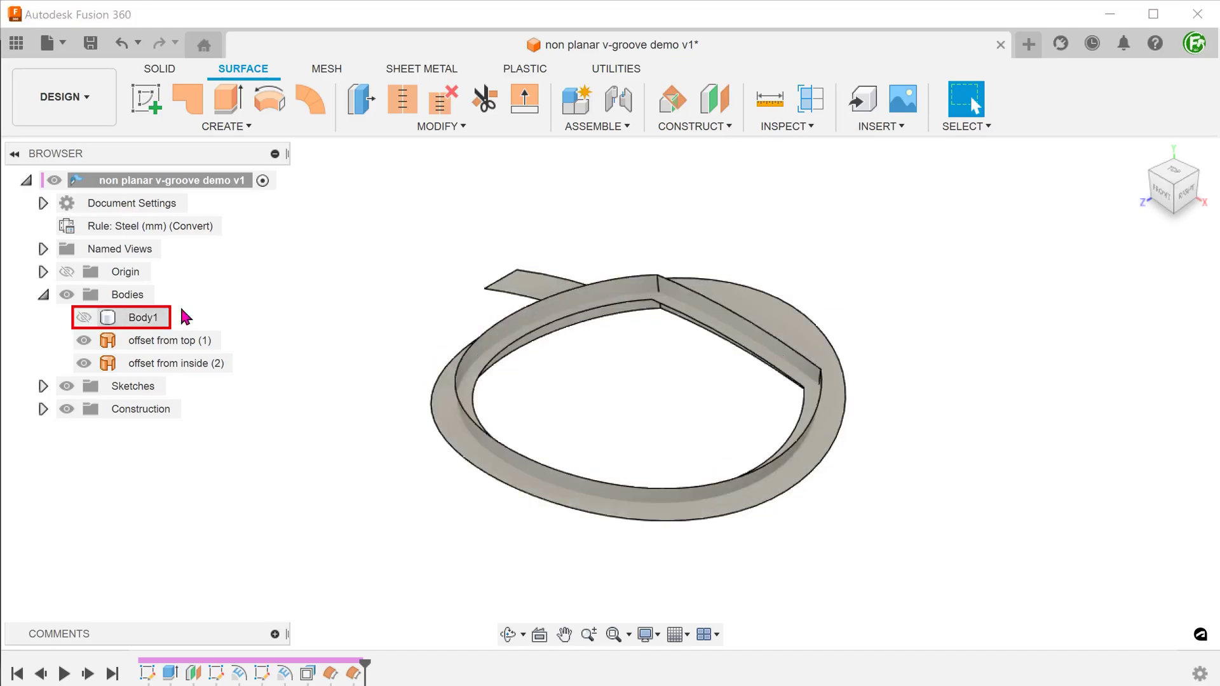
pyautogui.keyDown('shift'); pyautogui.moveTo(281, 296); pyautogui.dragTo(322, 394, button='middle'); pyautogui.keyUp('shift')
pyautogui.click(195, 341)
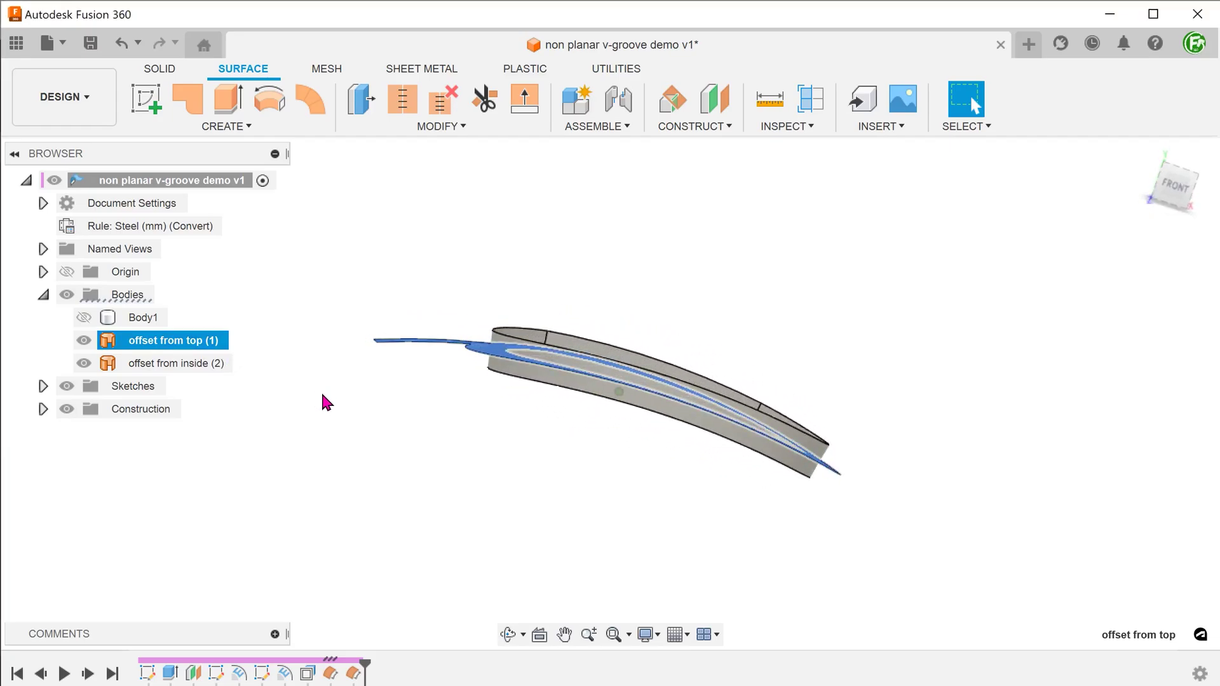
pyautogui.click(179, 365)
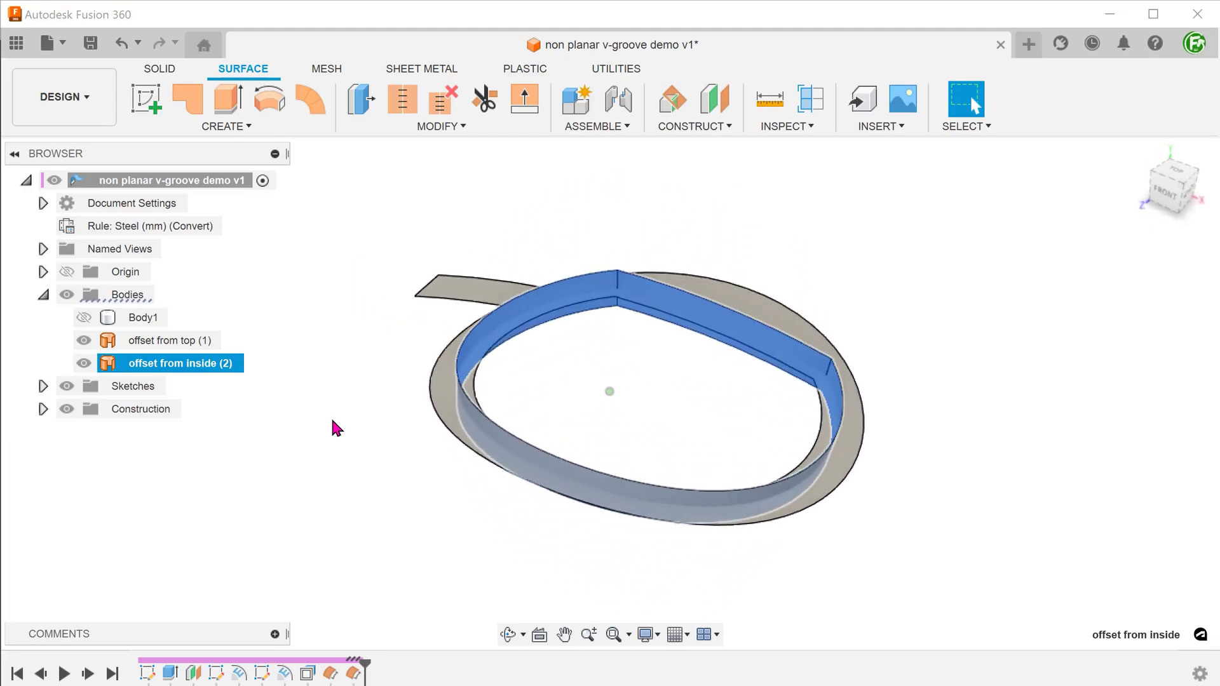
pyautogui.click(338, 416)
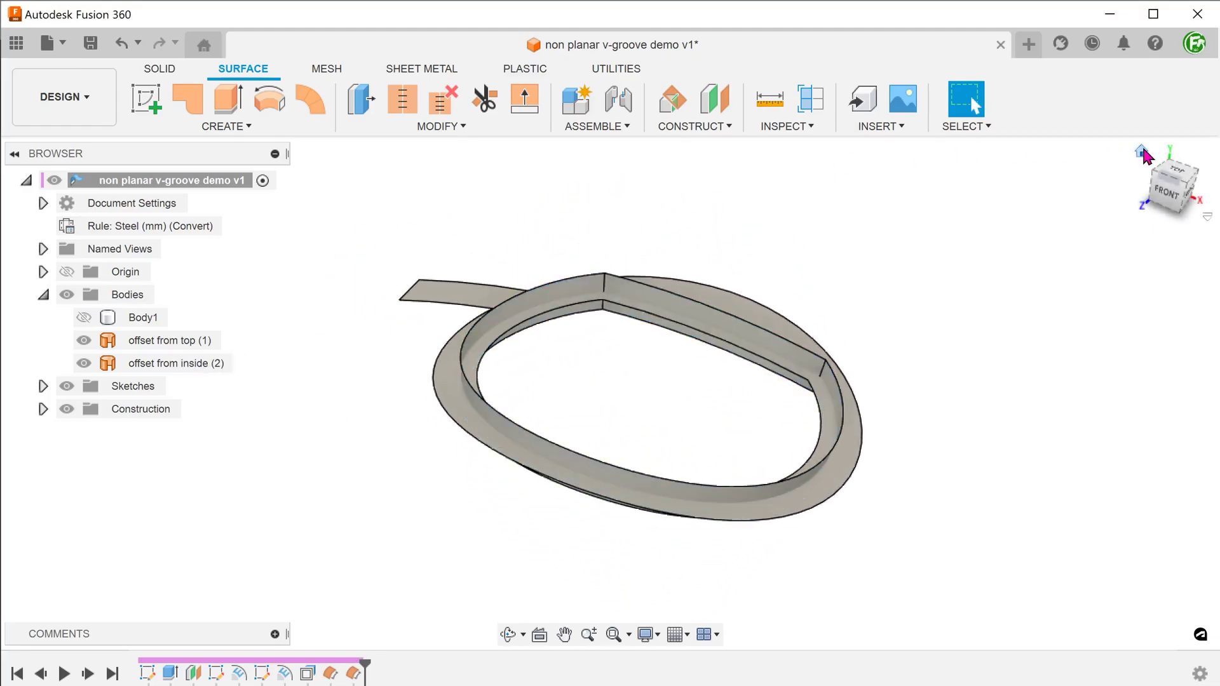
pyautogui.click(1141, 151)
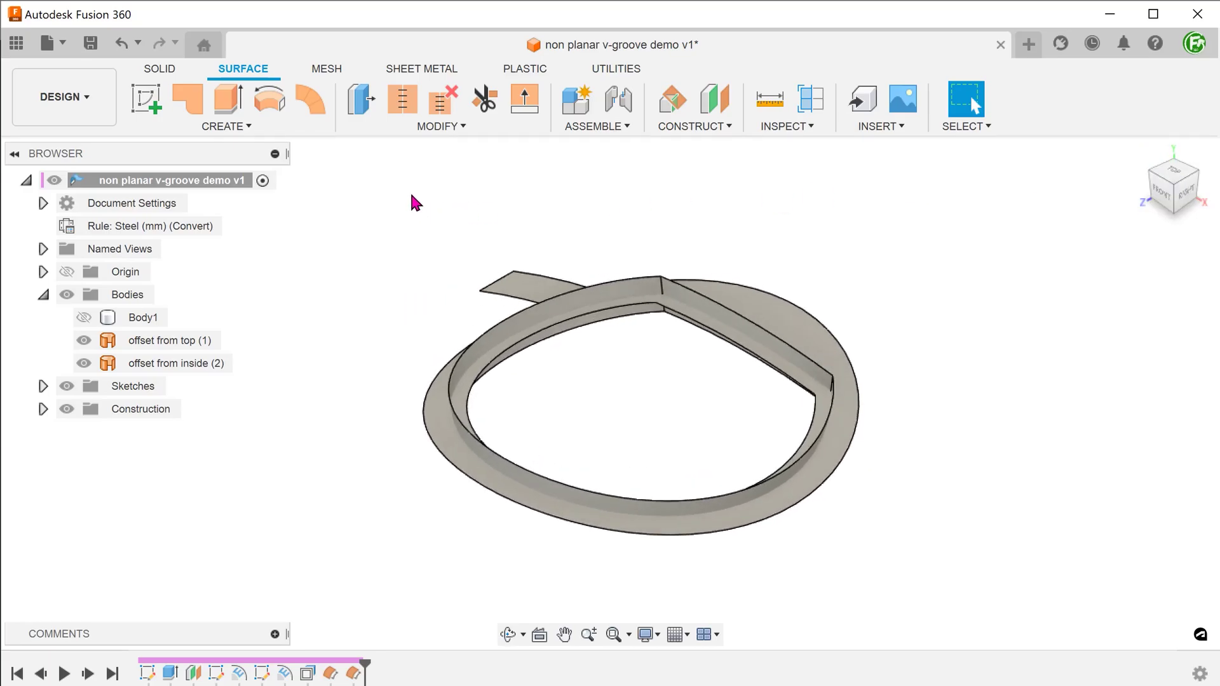
# - Trim the inner wall off 'offset from top (1)' using 'offset from inside (2)', then remove that tool body
pyautogui.click(424, 126)
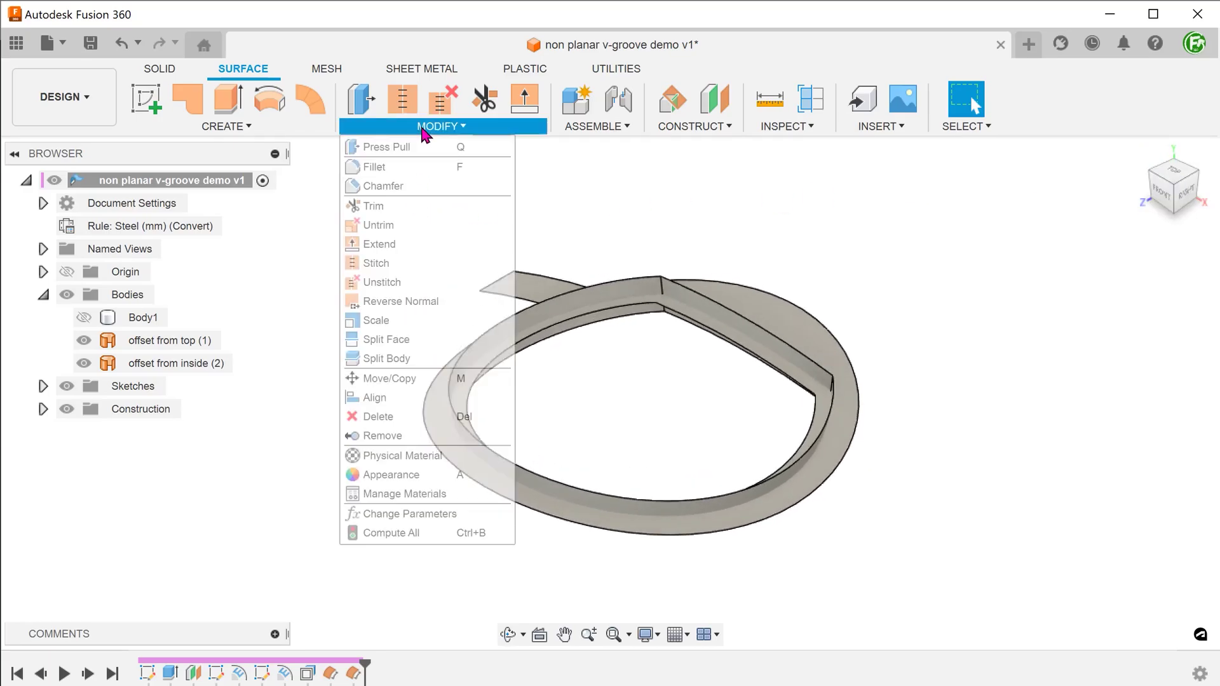
pyautogui.click(416, 206)
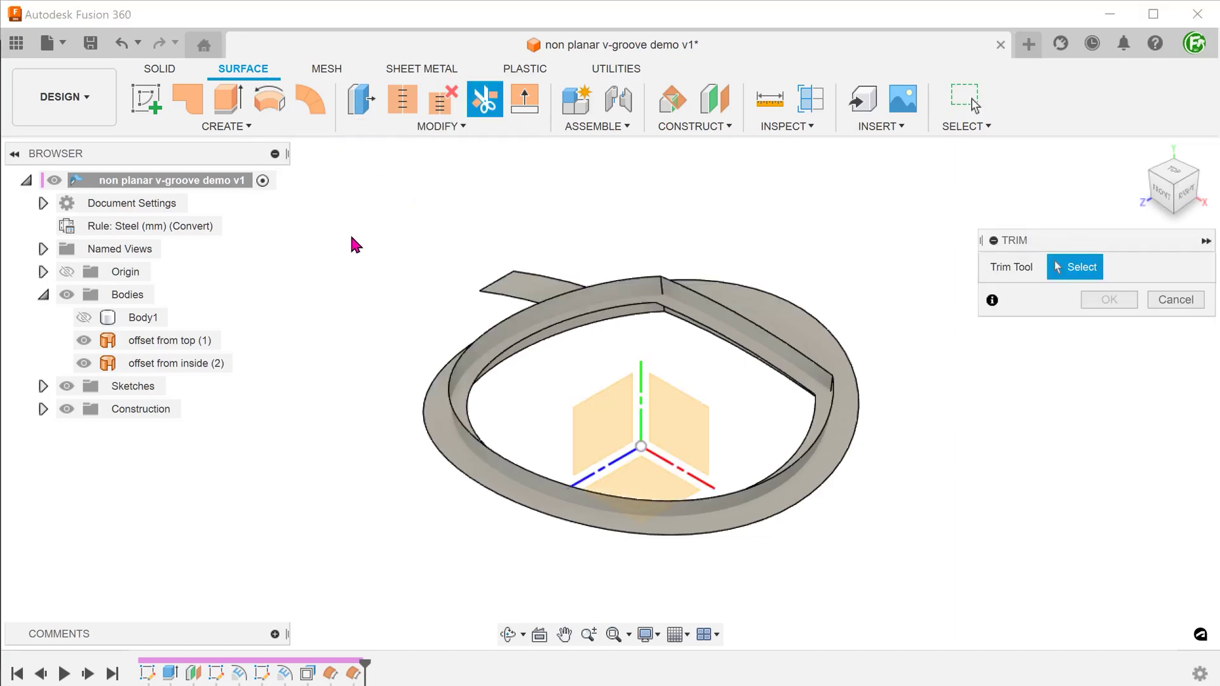
pyautogui.keyDown('shift'); pyautogui.moveTo(319, 270); pyautogui.dragTo(274, 367, button='middle'); pyautogui.keyUp('shift')
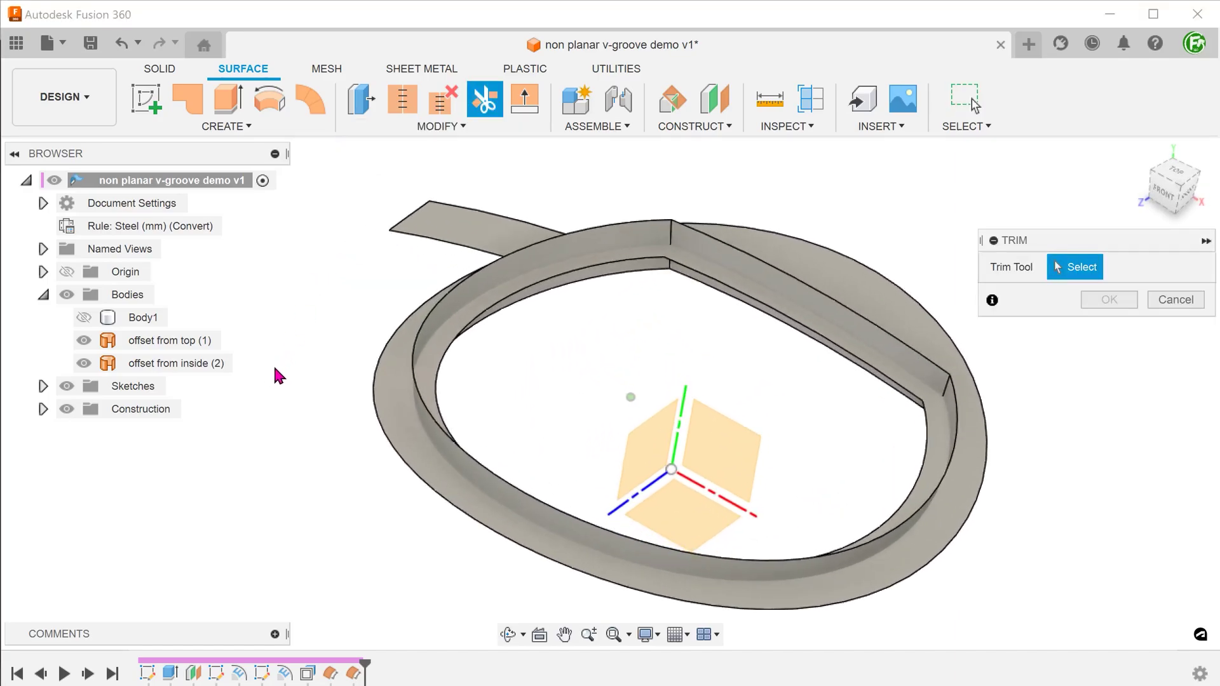
pyautogui.click(463, 305)
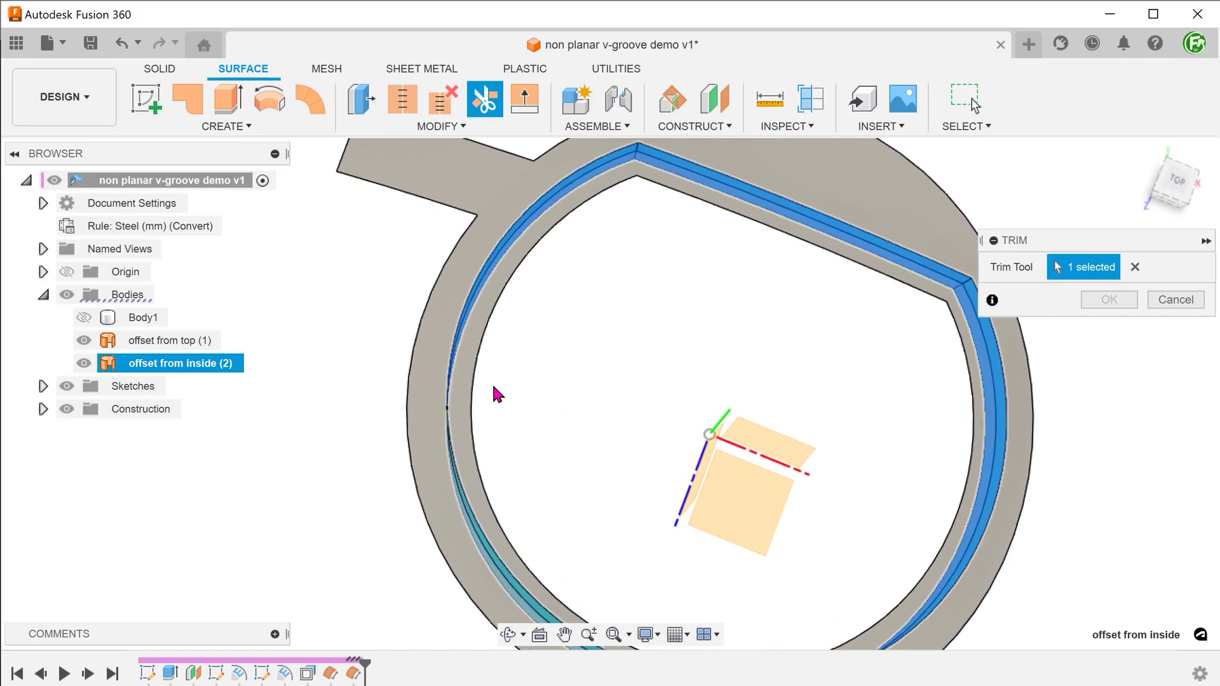
pyautogui.click(466, 385)
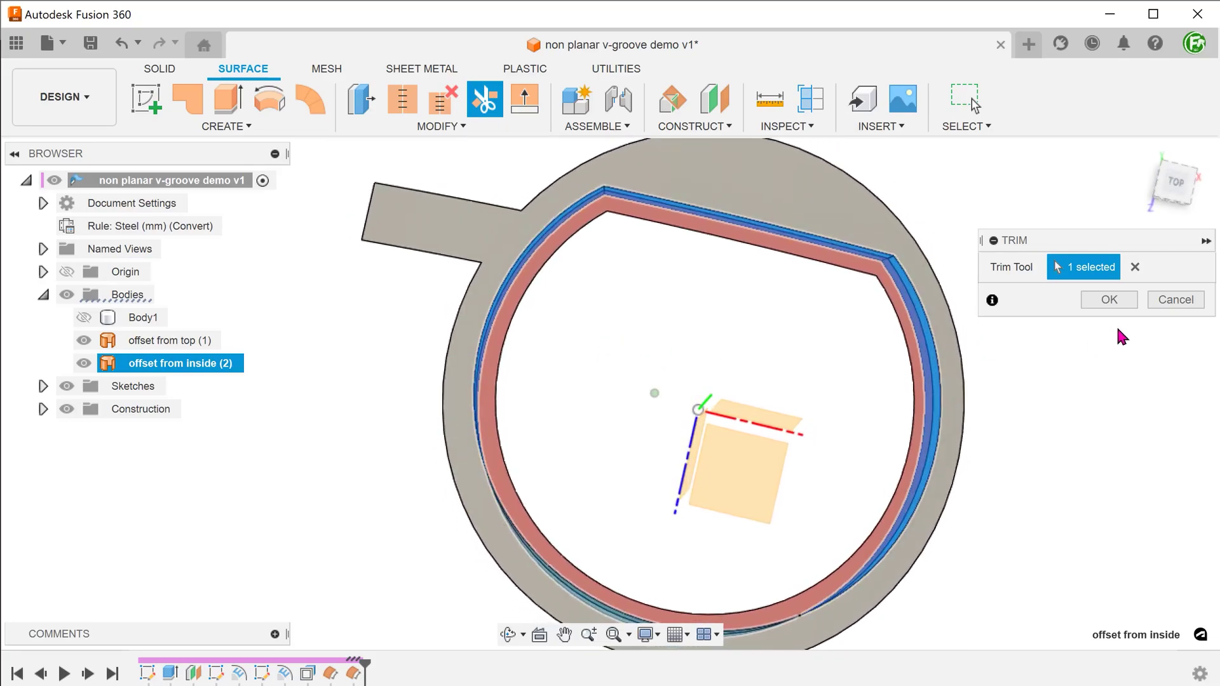
pyautogui.click(1110, 302)
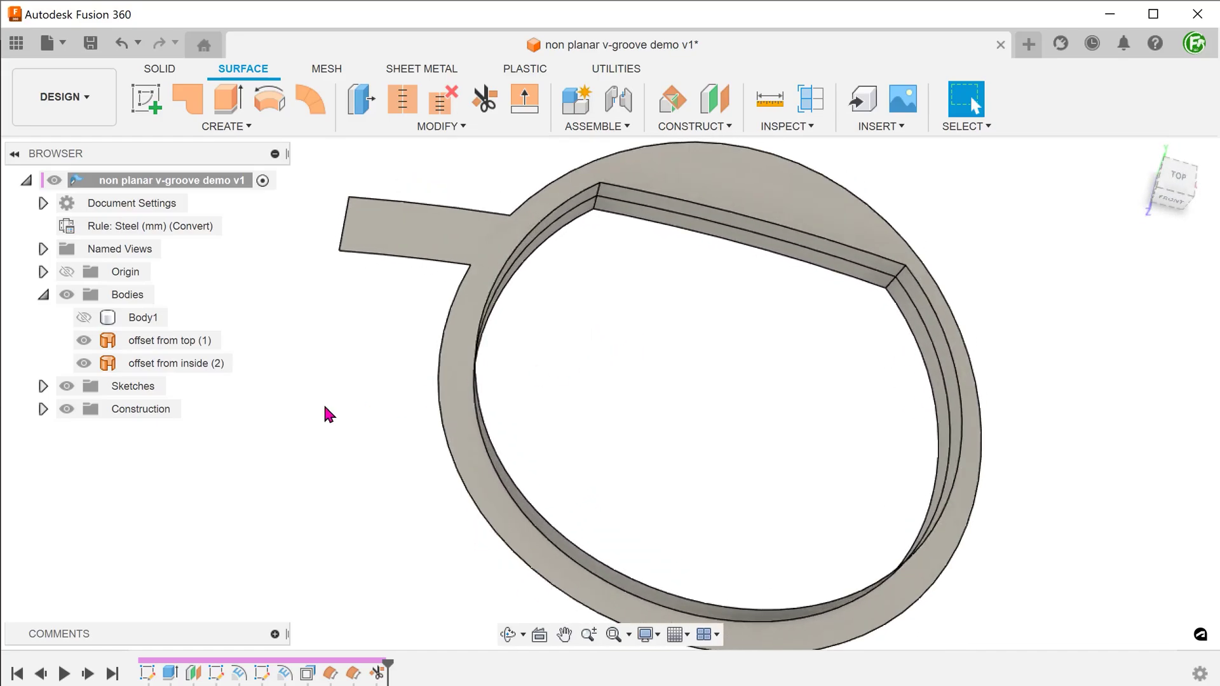
pyautogui.rightClick(198, 374)
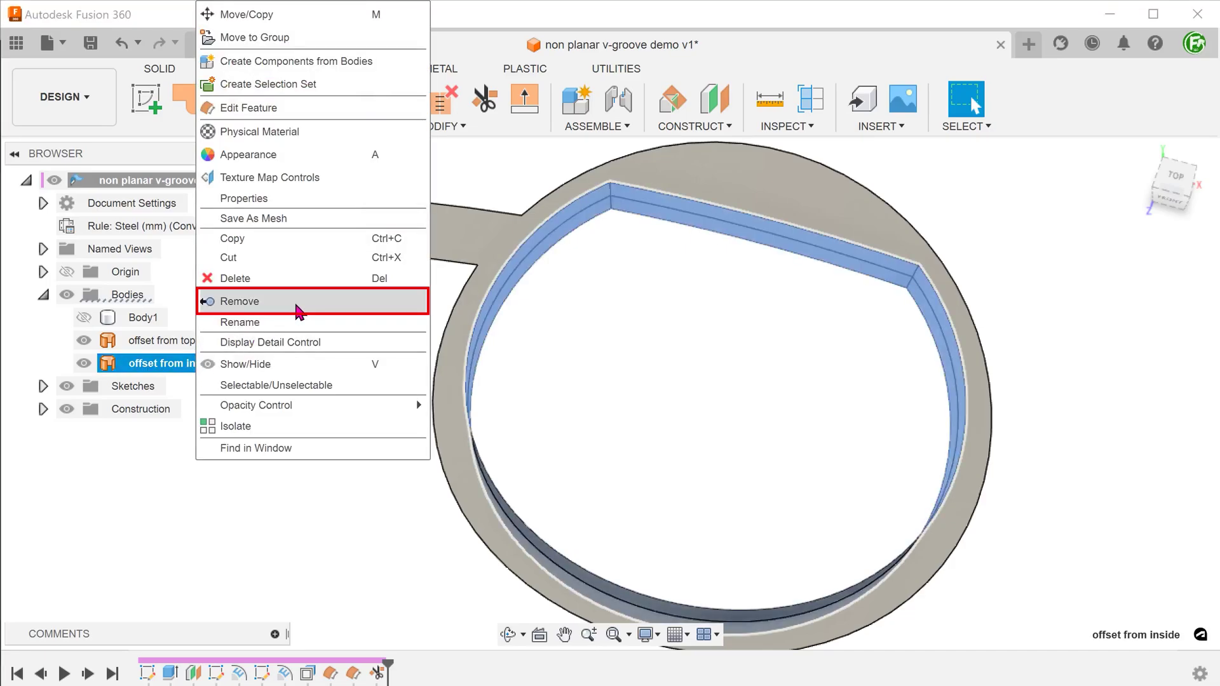
pyautogui.click(296, 307)
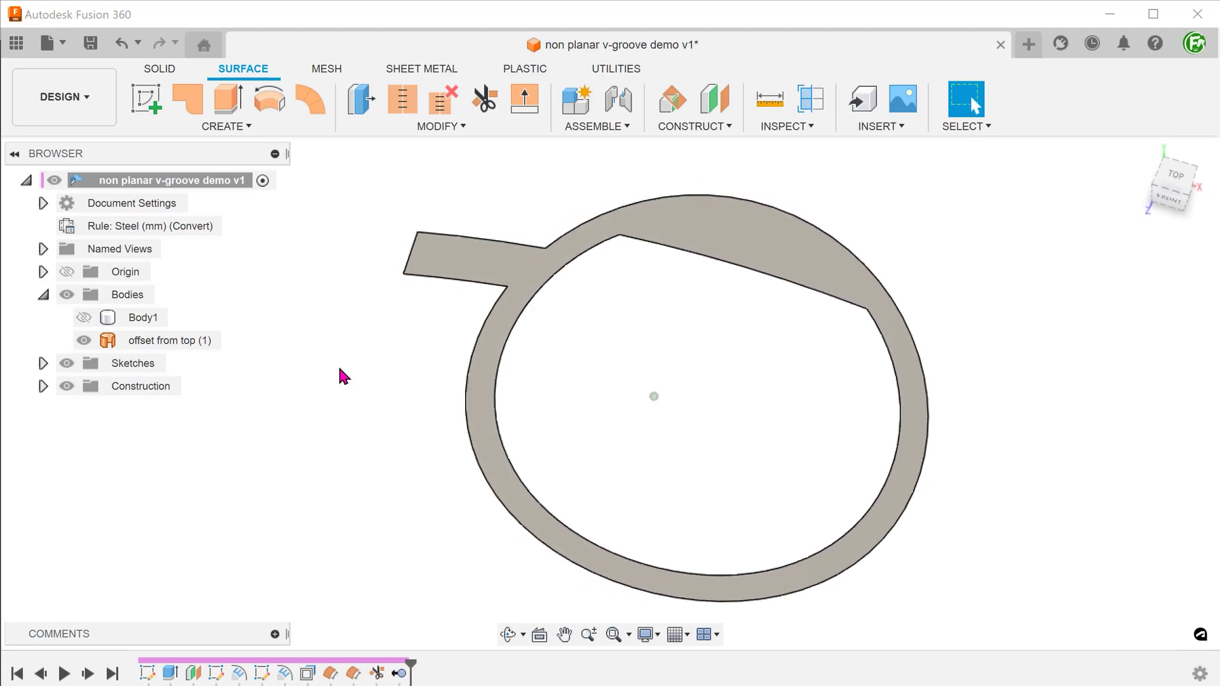
# - Make Body1 visible again
pyautogui.click(1142, 157)
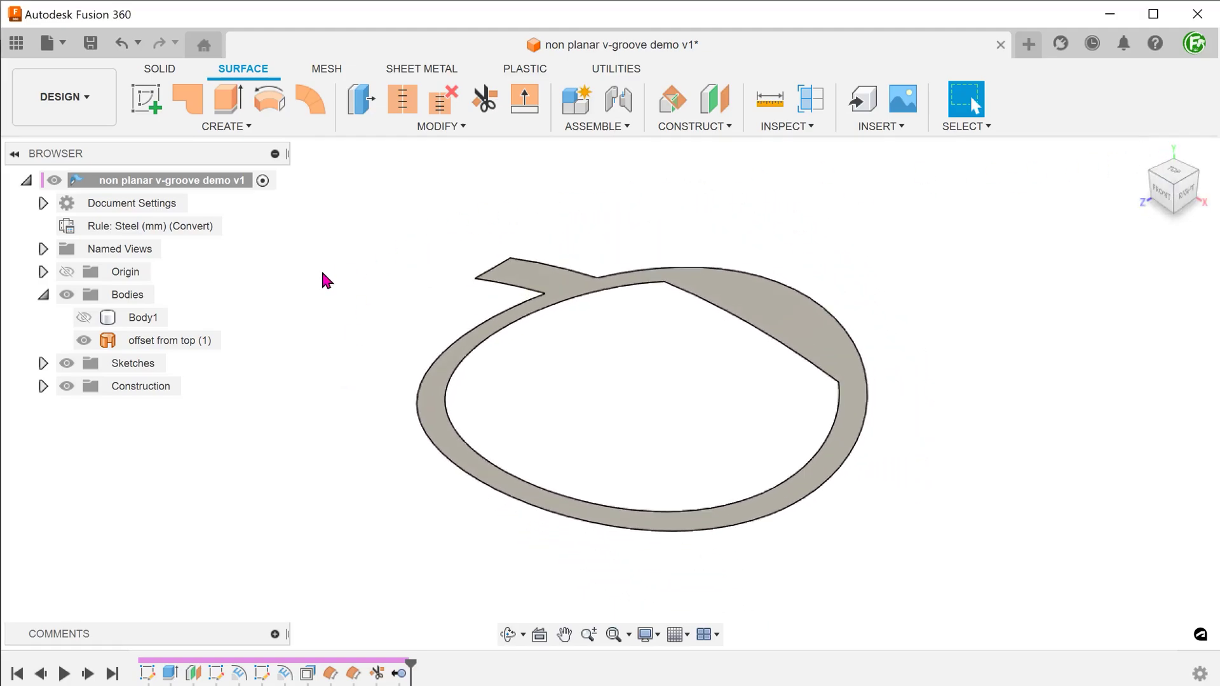
pyautogui.click(95, 318)
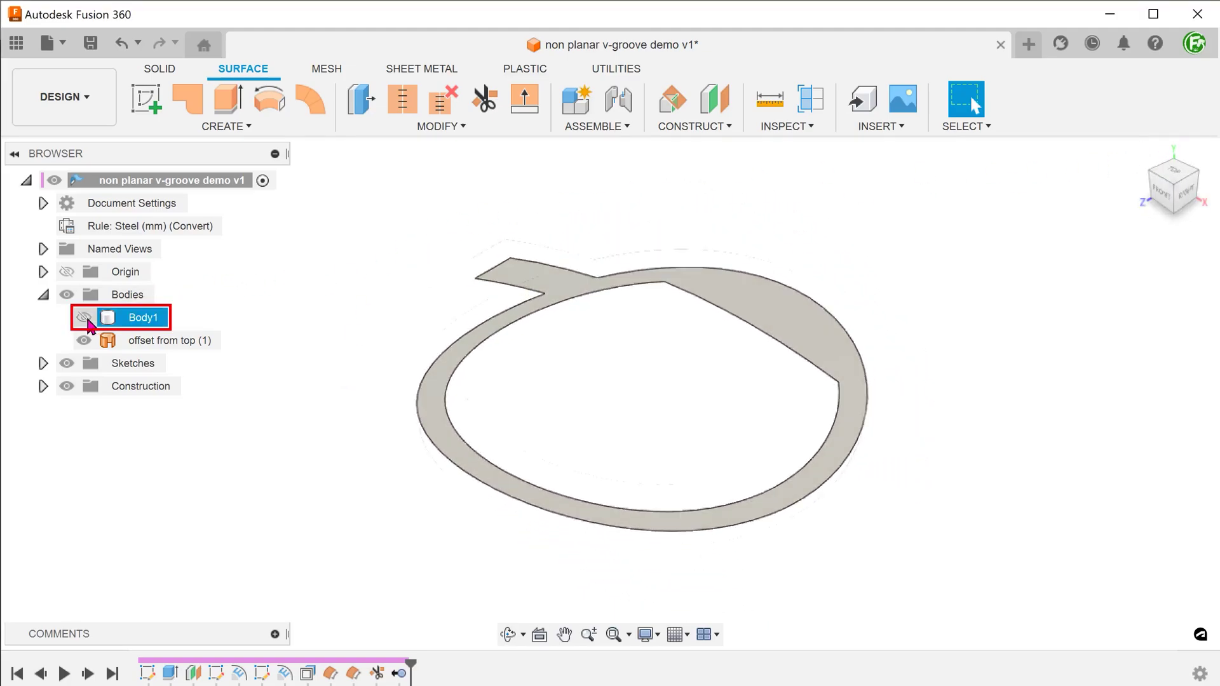
pyautogui.click(86, 318)
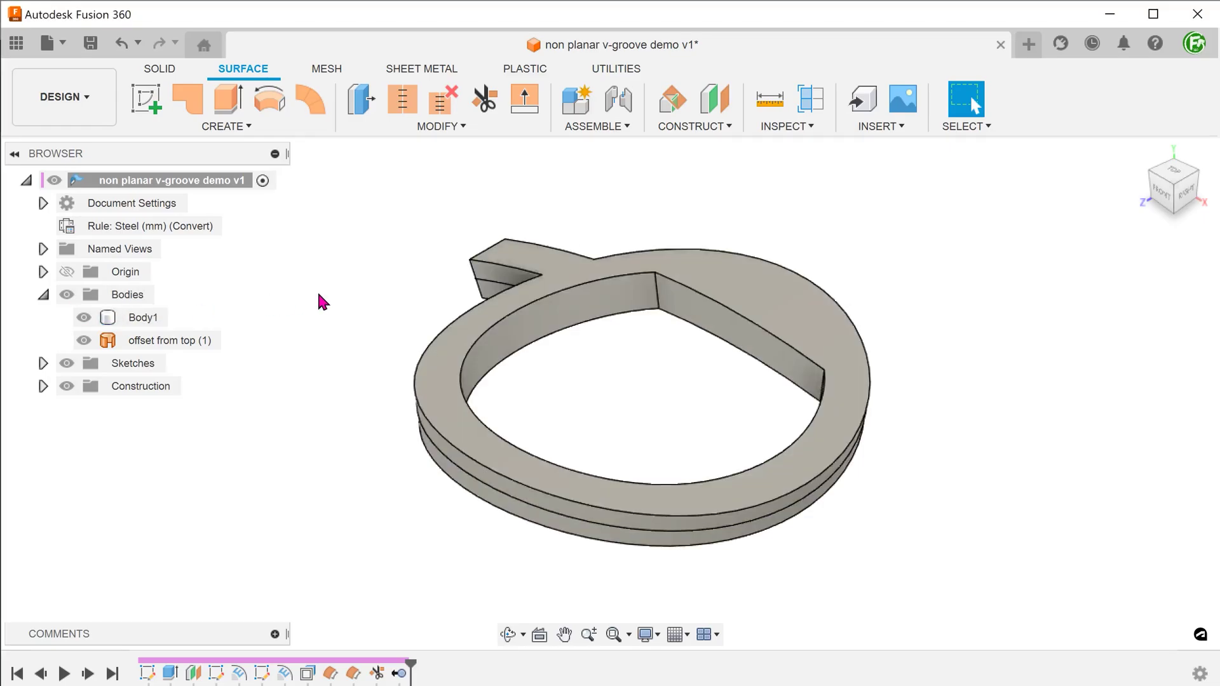
# - Delete Body1's two inner wall faces, leaving it an open surface
pyautogui.scroll(-1, 318, 286)
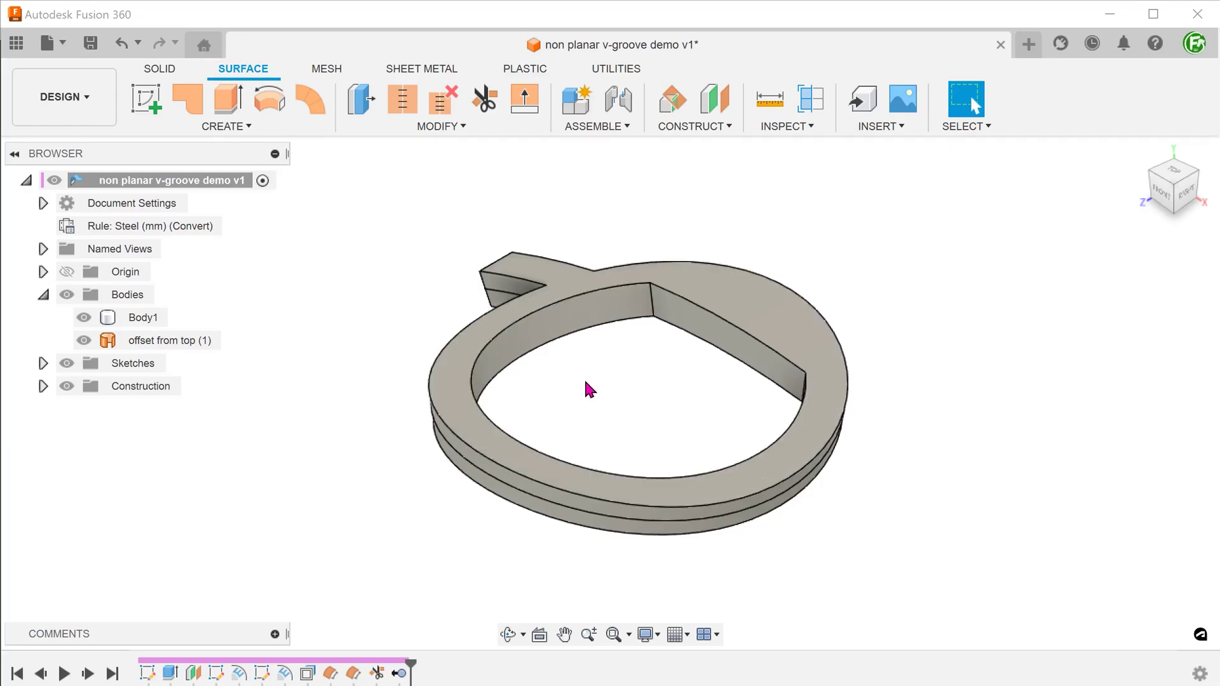
pyautogui.scroll(3, 590, 383)
pyautogui.keyDown('shift'); pyautogui.moveTo(607, 386); pyautogui.dragTo(637, 384, button='middle'); pyautogui.keyUp('shift')
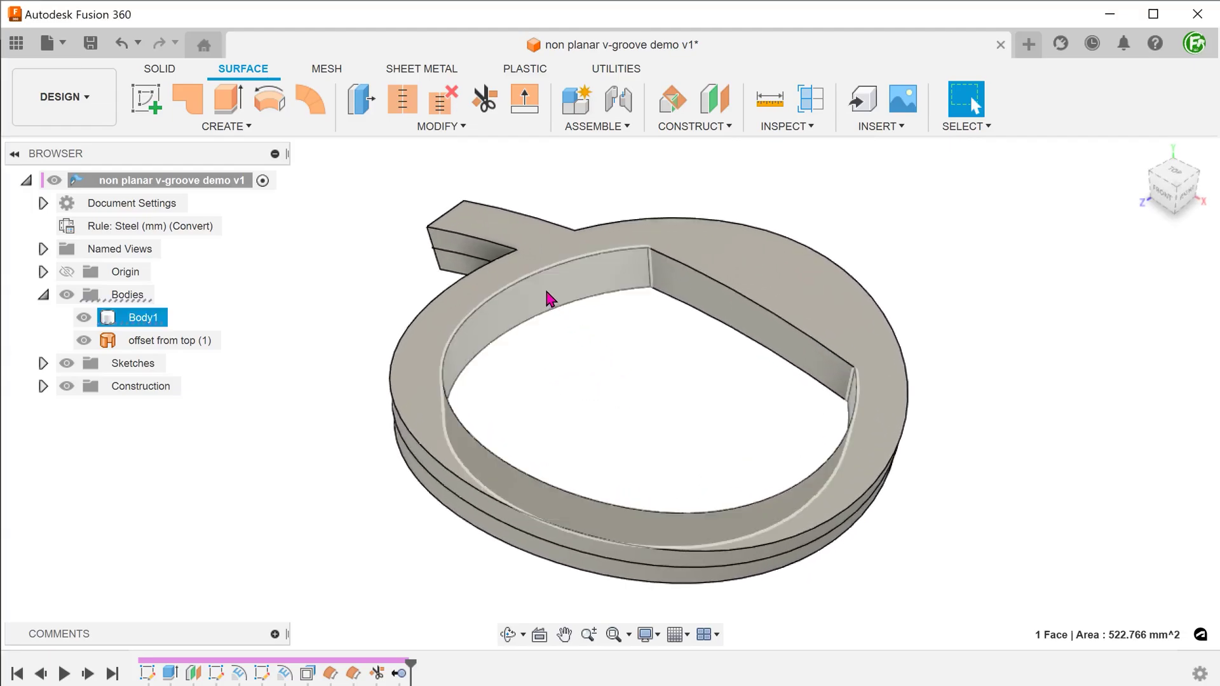
pyautogui.keyDown('shift'); pyautogui.moveTo(550, 299); pyautogui.dragTo(680, 380, button='middle'); pyautogui.keyUp('shift')
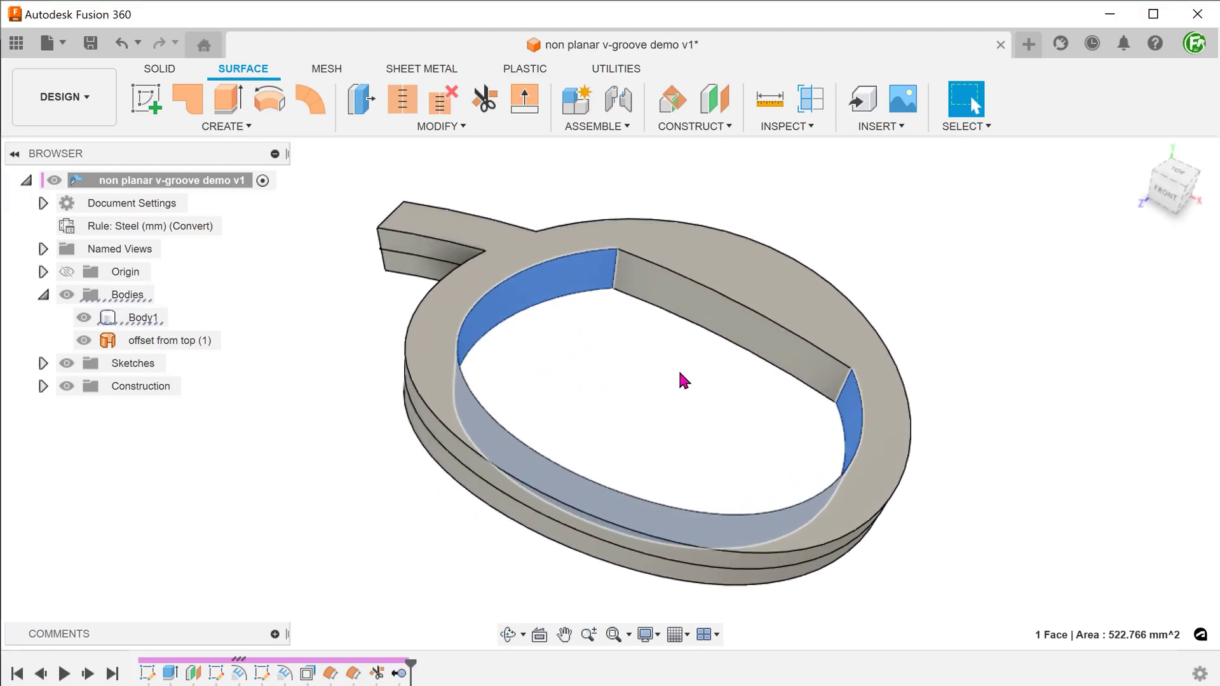
pyautogui.keyDown('shift'); pyautogui.click(707, 311); pyautogui.keyUp('shift')
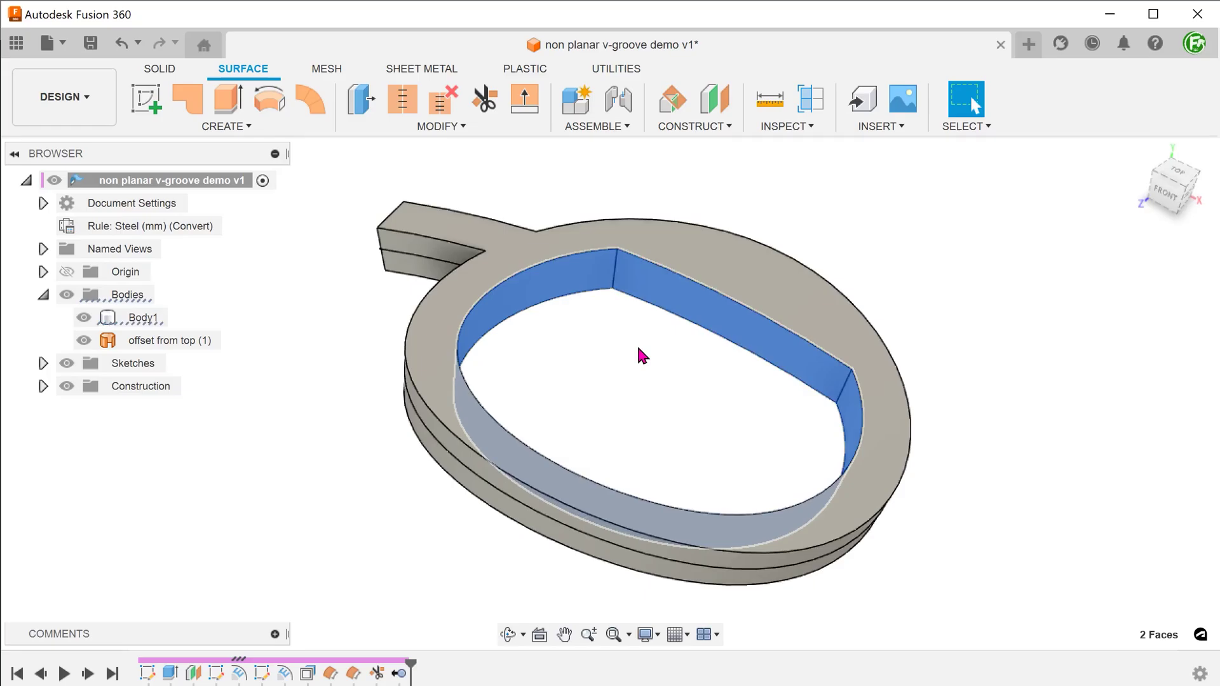
pyautogui.press('Delete')
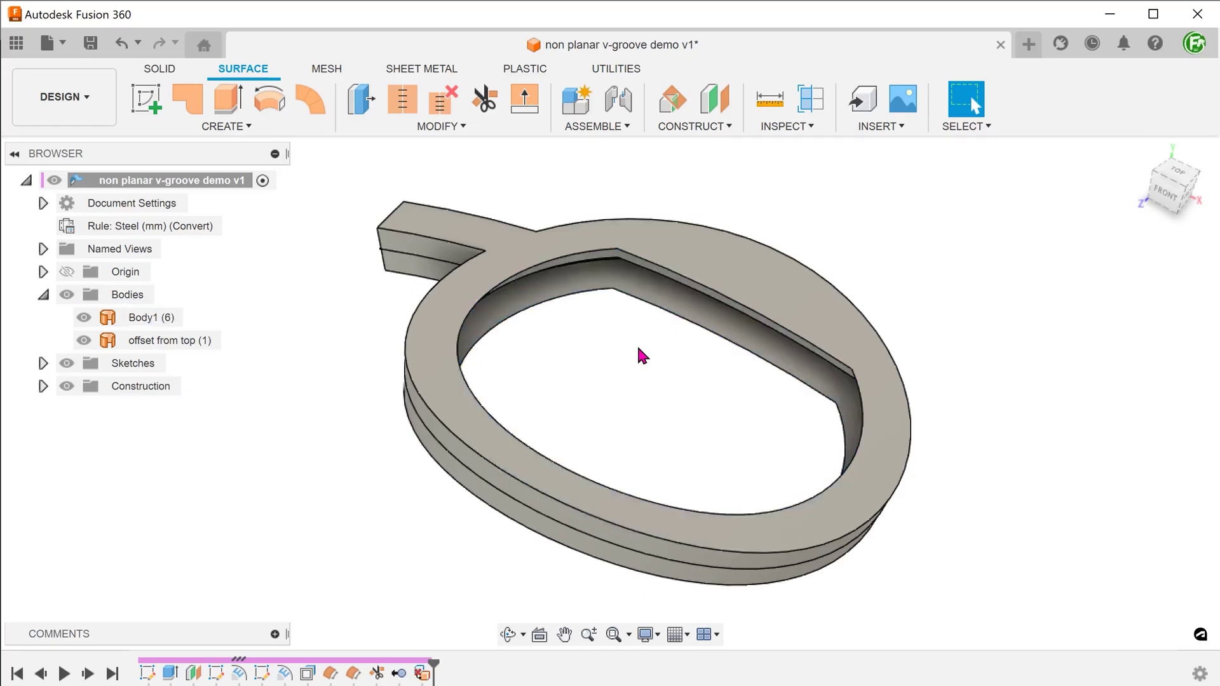
pyautogui.keyDown('shift'); pyautogui.moveTo(585, 364); pyautogui.dragTo(609, 411, button='middle'); pyautogui.keyUp('shift')
pyautogui.scroll(2, 585, 326)
pyautogui.click(1142, 154)
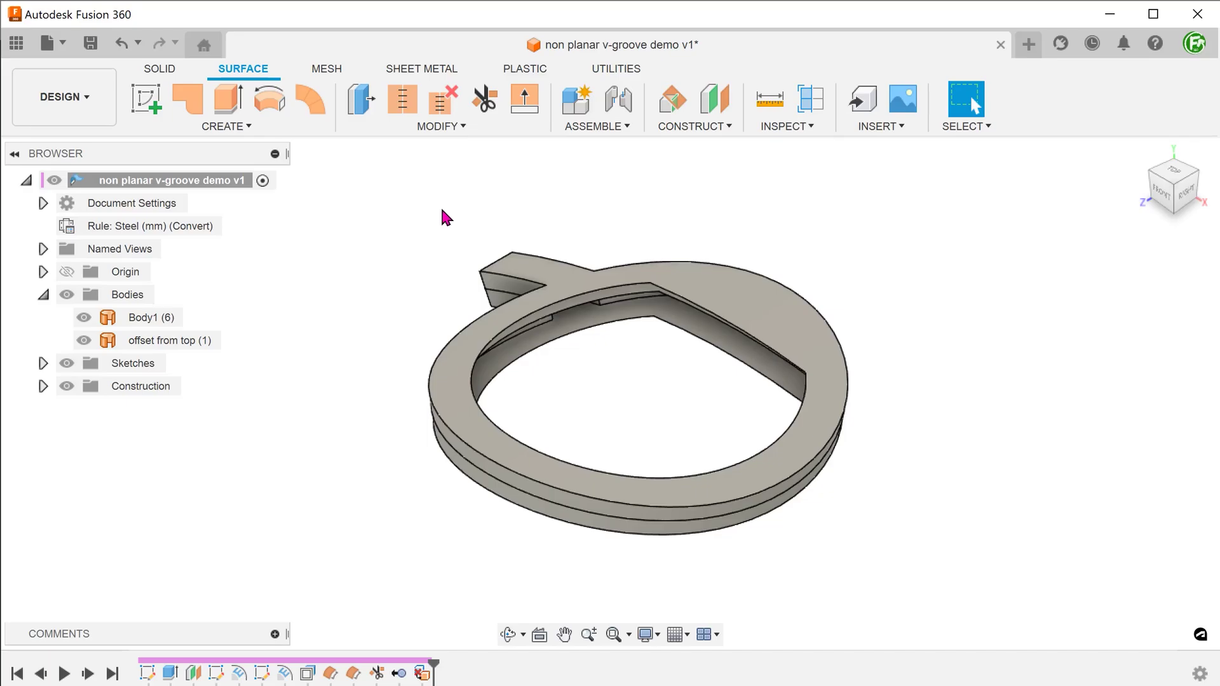
# - Loft a chain-selected surface from the ring's inner top edge to the offset body's edge, creating Body16
pyautogui.click(266, 126)
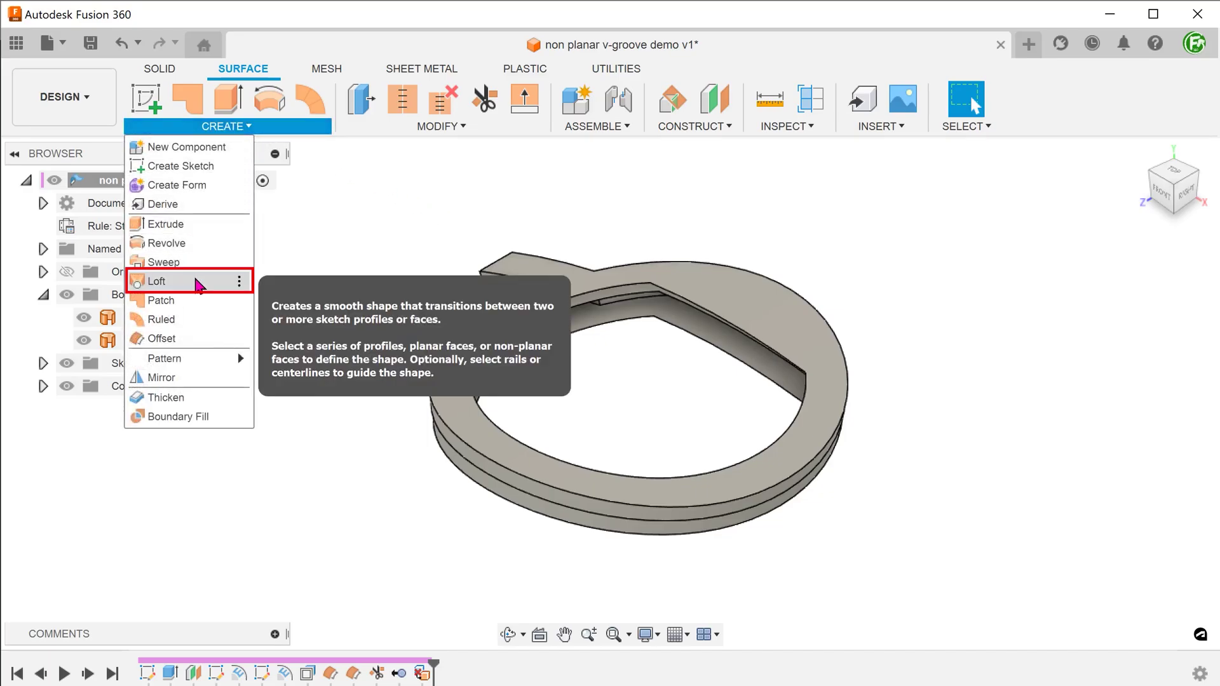
pyautogui.click(198, 283)
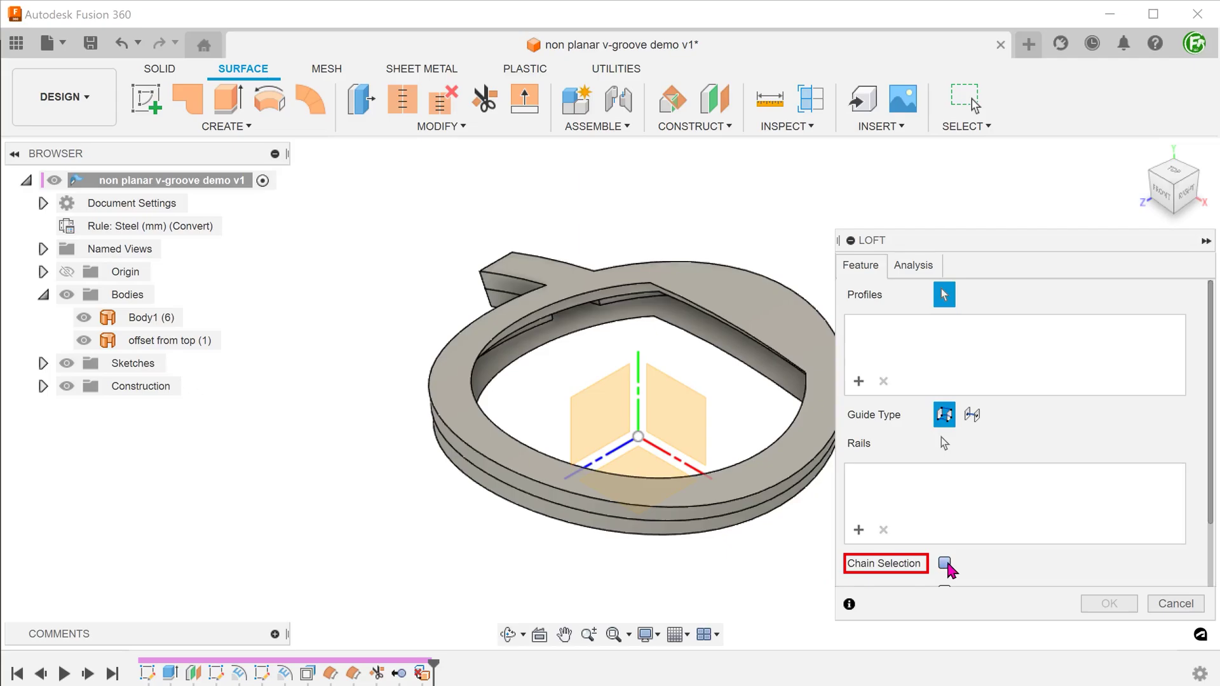
pyautogui.click(945, 563)
pyautogui.scroll(2, 391, 573)
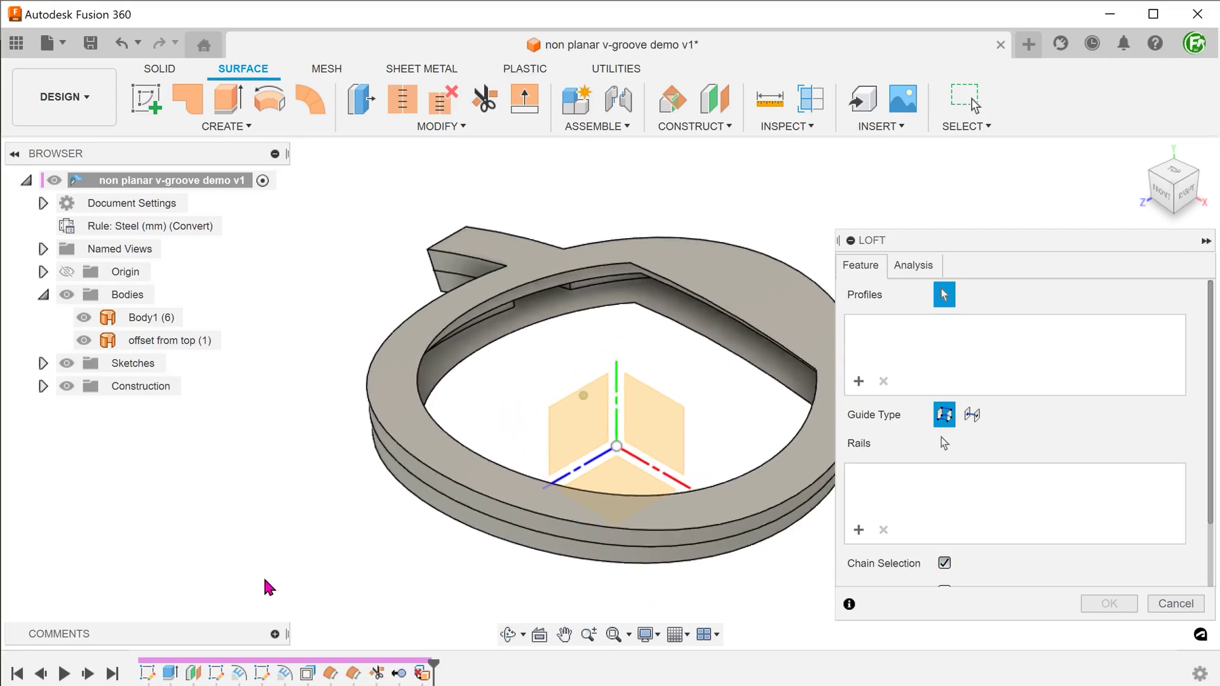
pyautogui.scroll(2, 517, 414)
pyautogui.scroll(2, 515, 411)
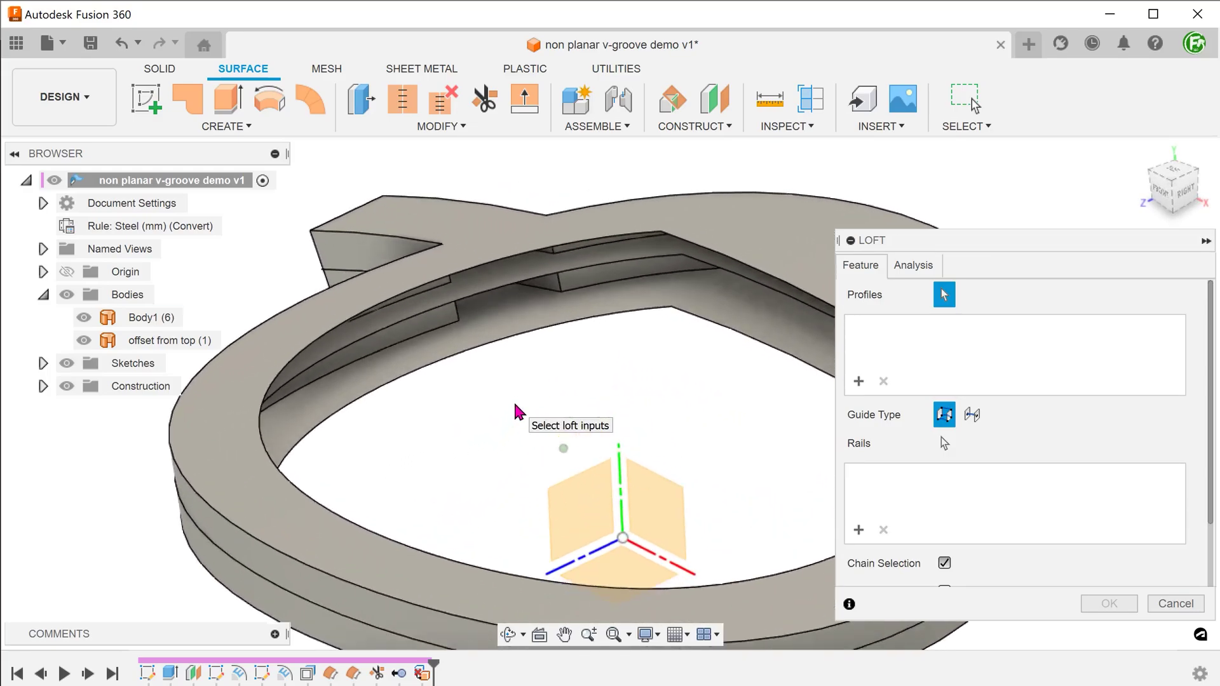
pyautogui.click(497, 267)
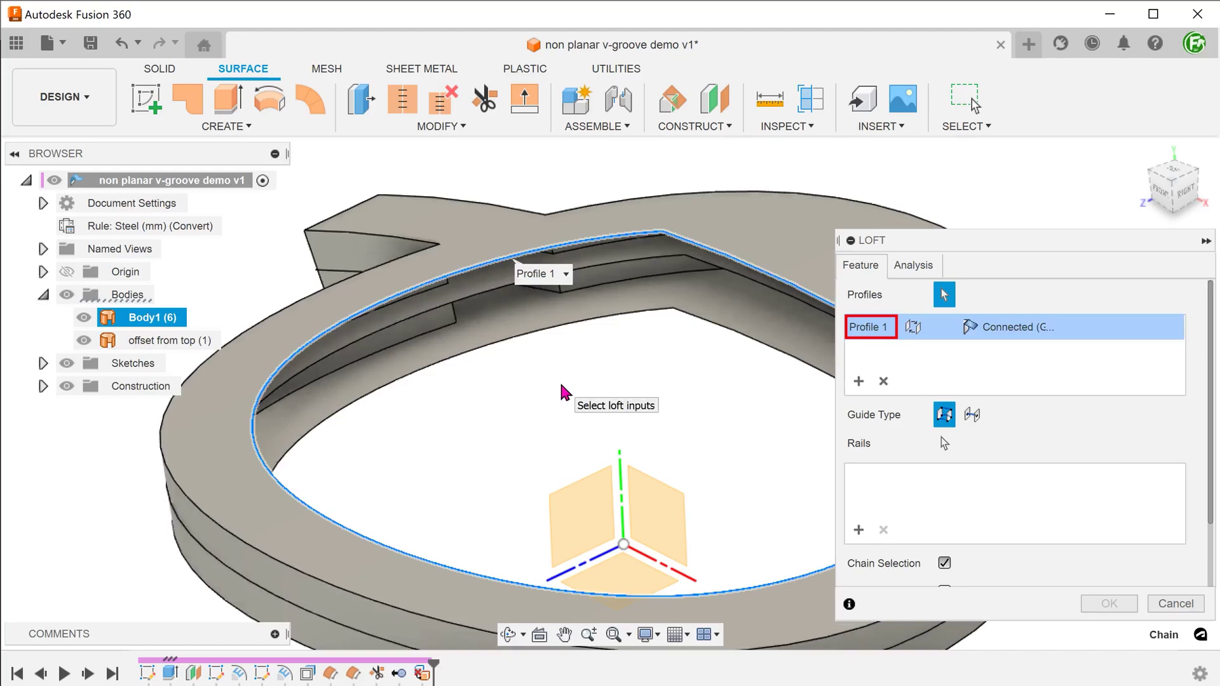
pyautogui.keyDown('shift'); pyautogui.moveTo(561, 385); pyautogui.dragTo(561, 385, button='middle'); pyautogui.keyUp('shift')
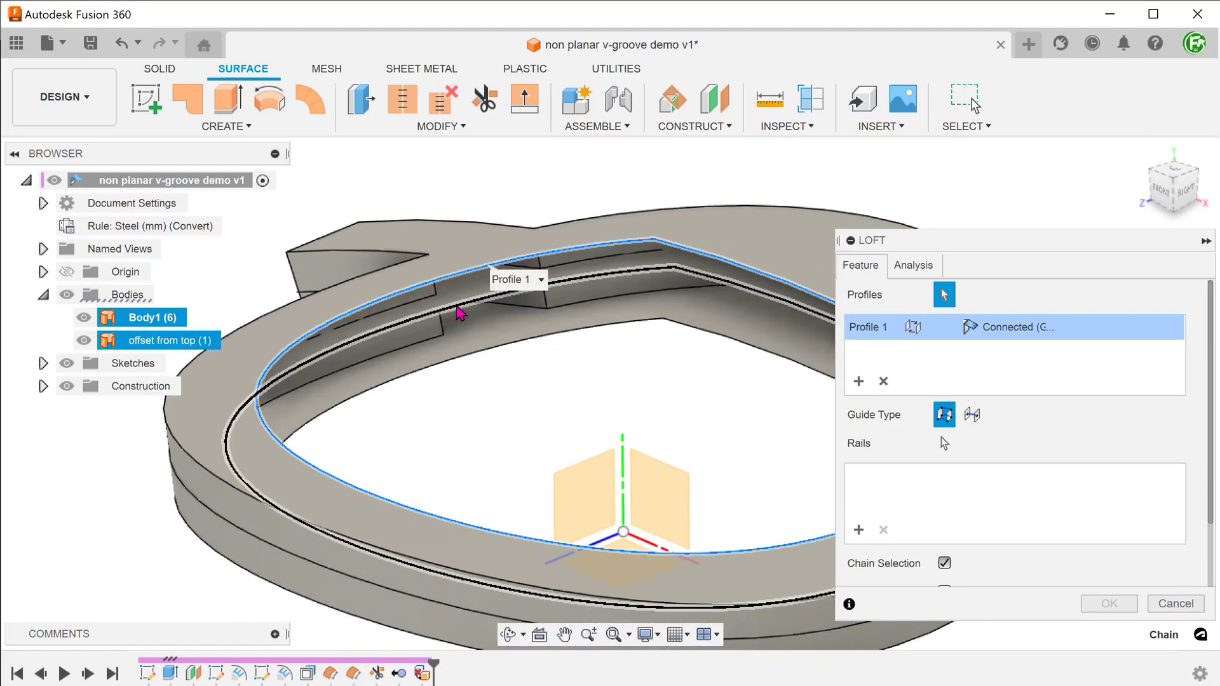
pyautogui.click(457, 307)
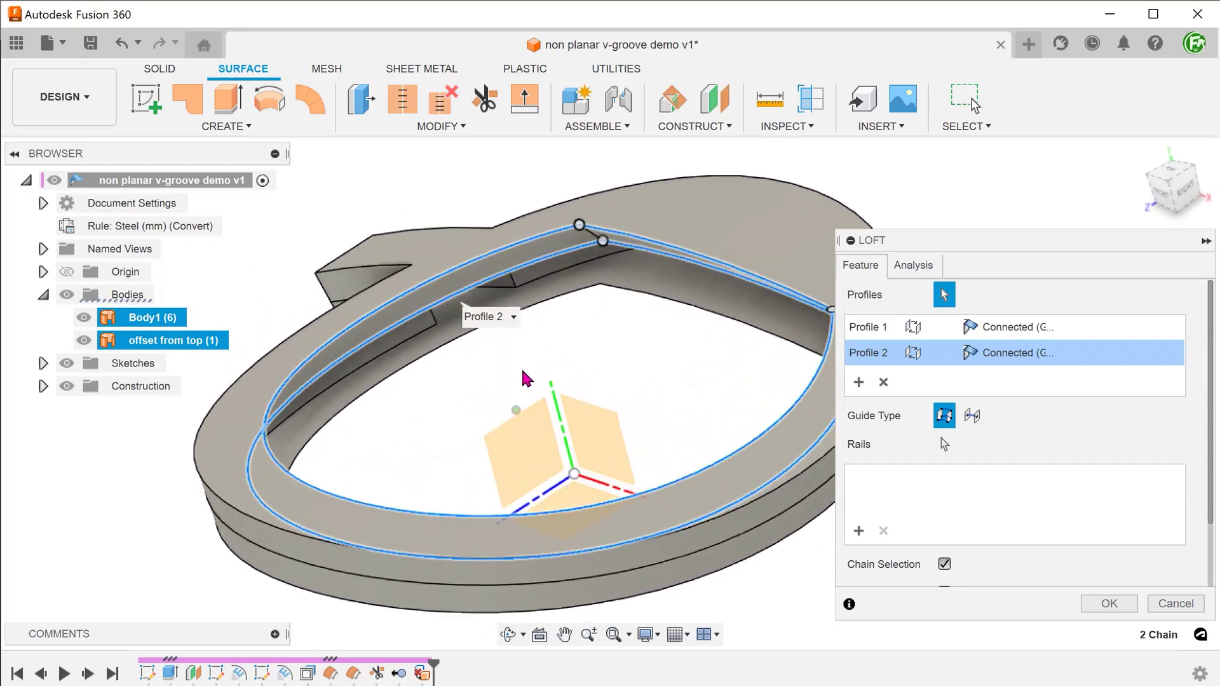
pyautogui.click(1108, 603)
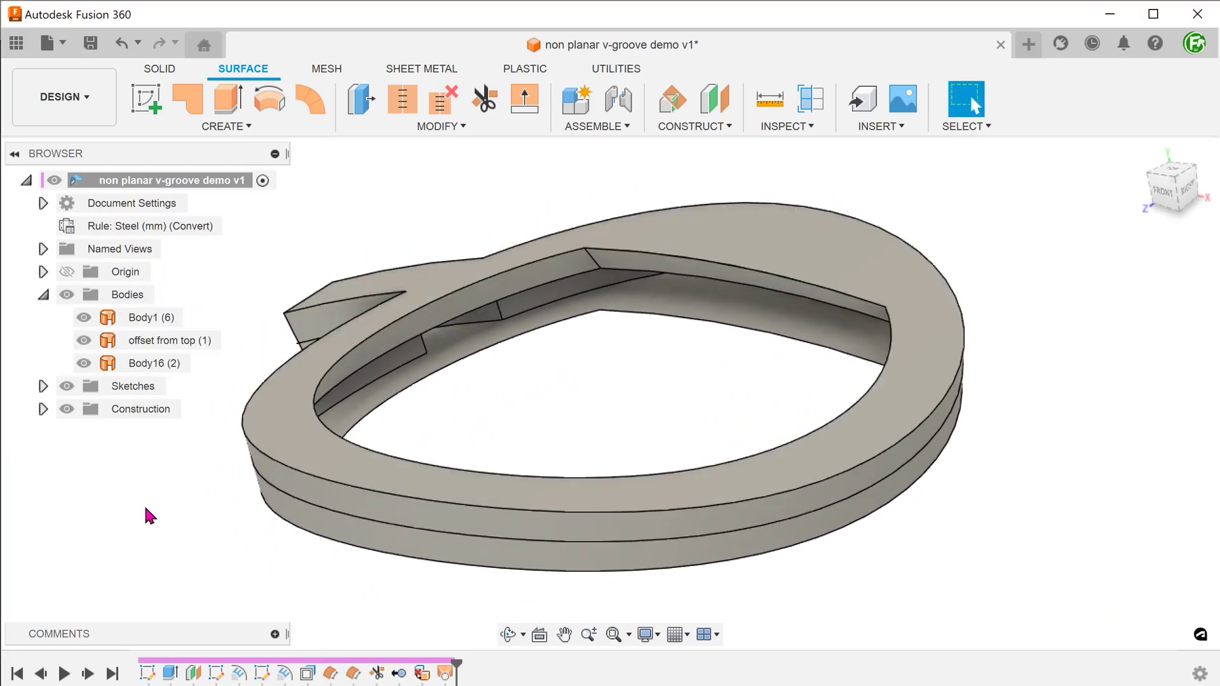
pyautogui.click(141, 363)
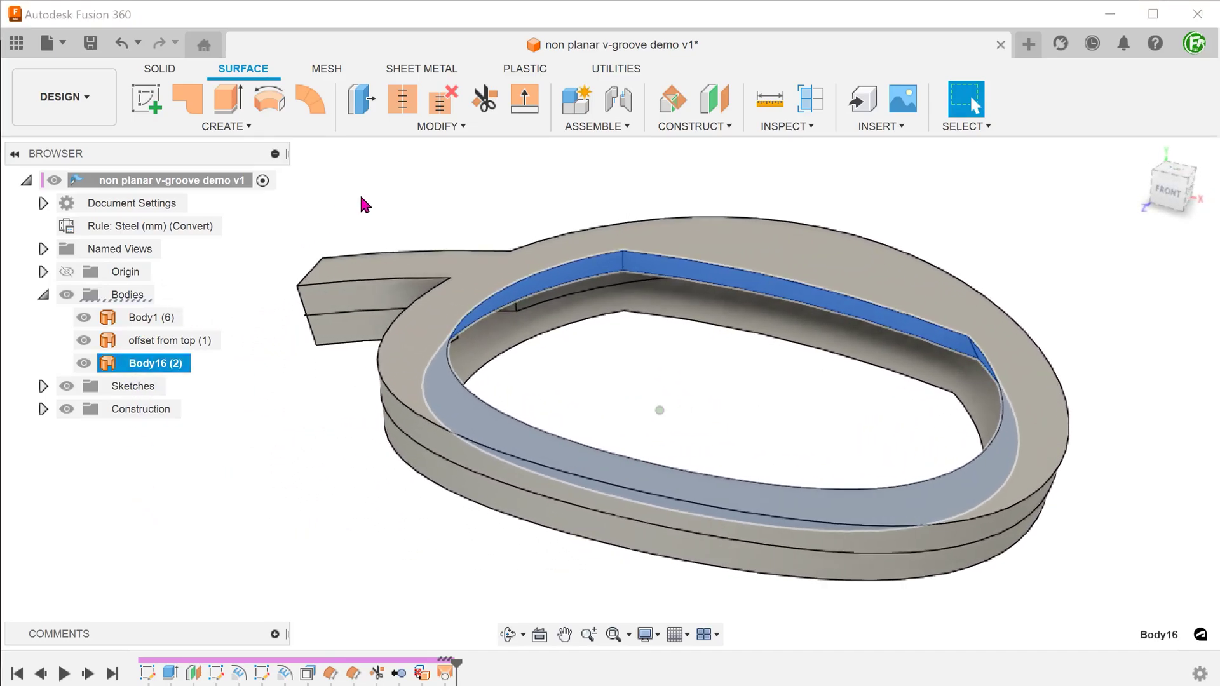
pyautogui.click(1001, 174)
pyautogui.click(1142, 155)
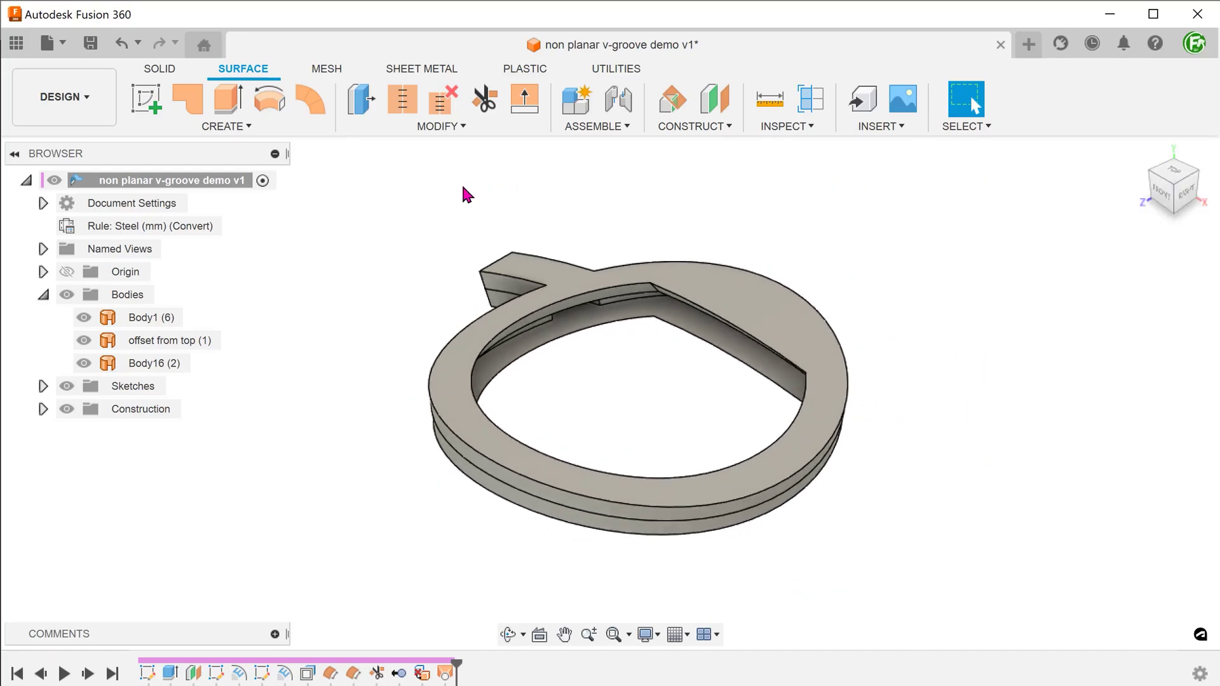
# - Repeat the loft between the ring's and offset body's lower inner edge loops, adding Body17
pyautogui.rightClick(463, 187)
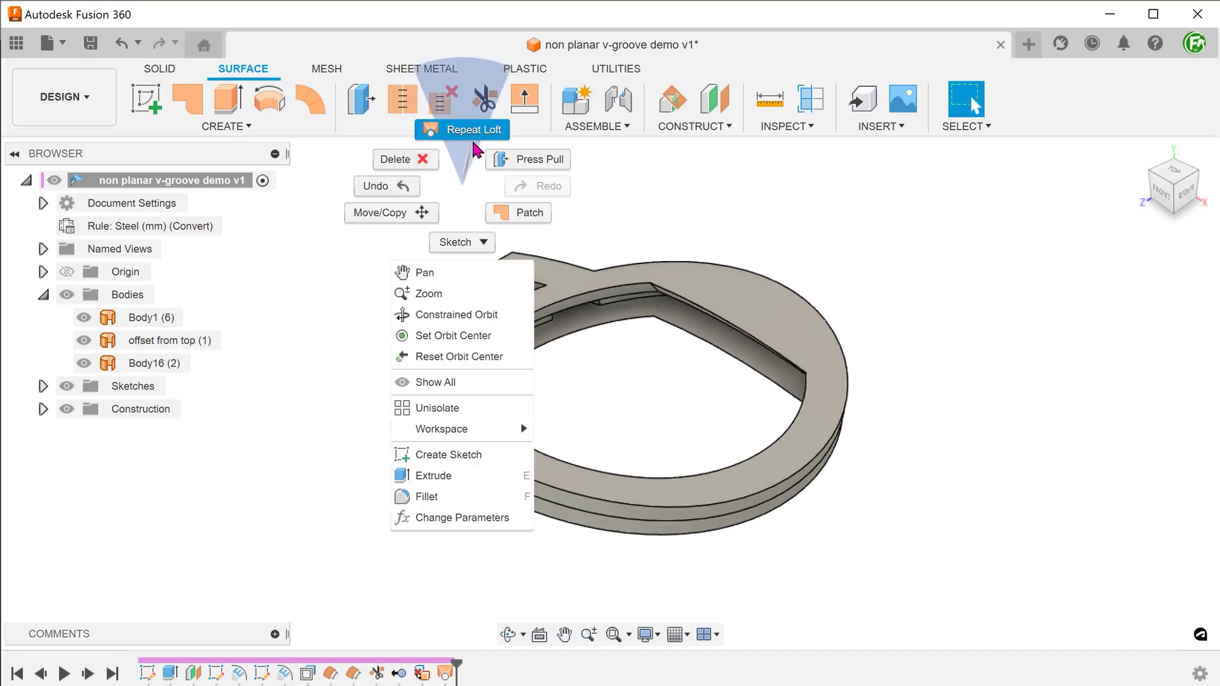
pyautogui.click(467, 135)
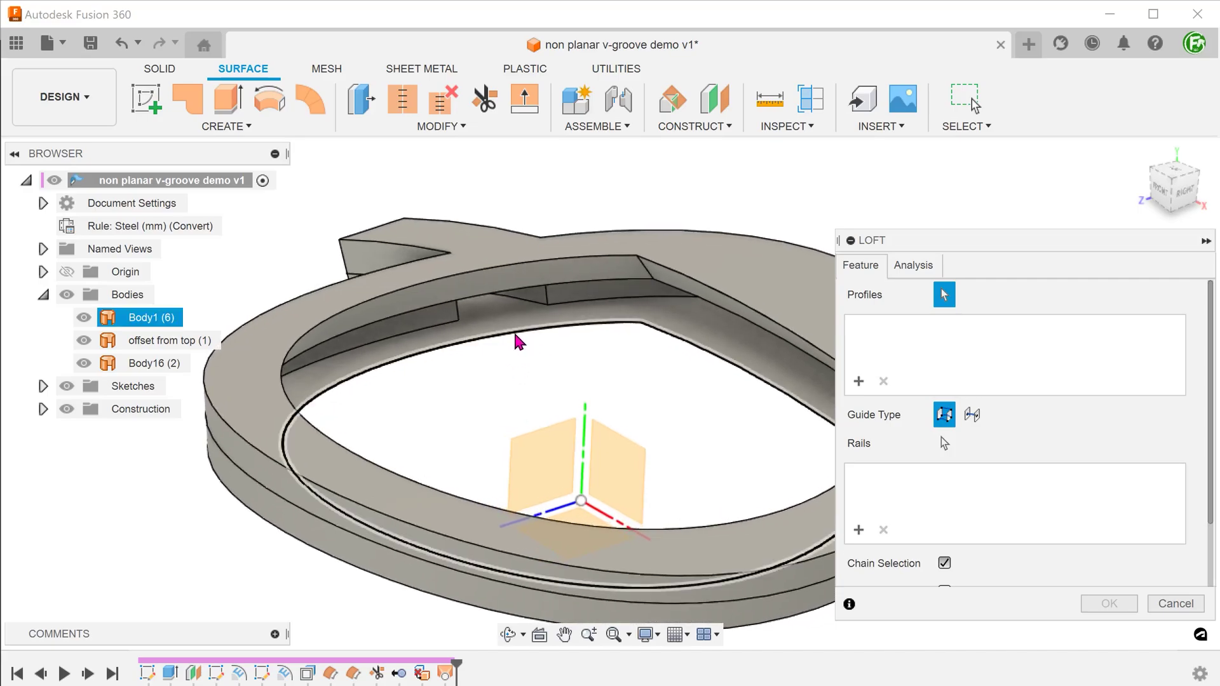
pyautogui.click(492, 389)
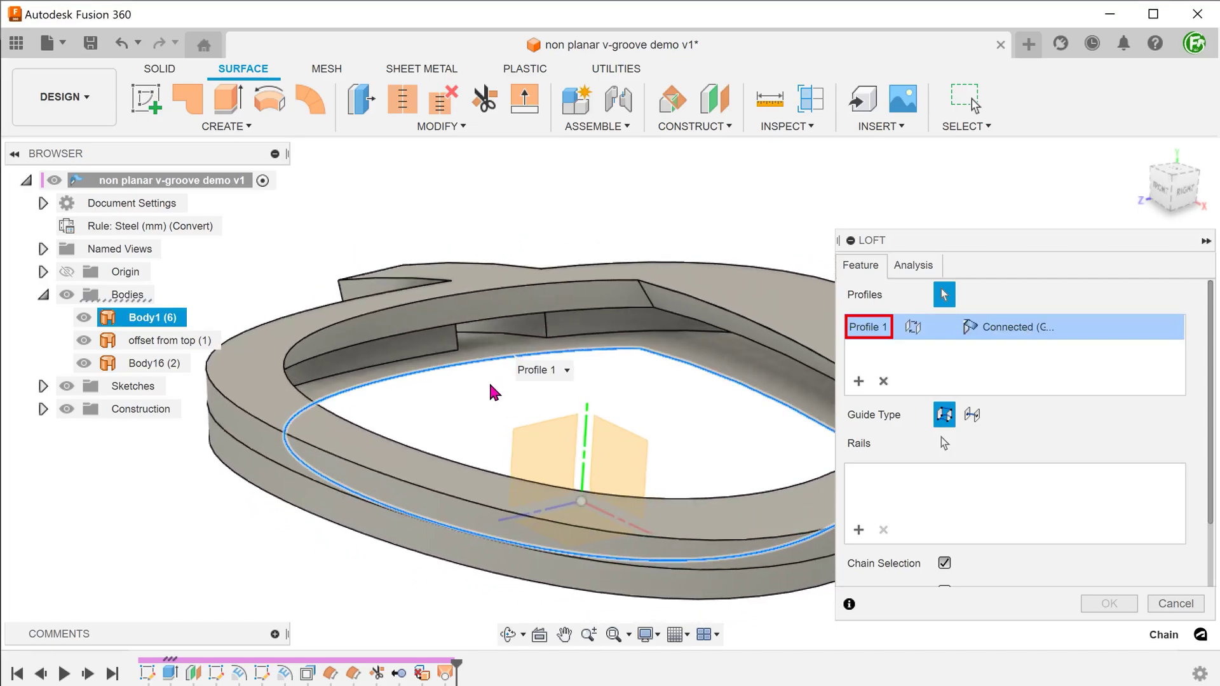
pyautogui.click(496, 328)
pyautogui.keyDown('shift'); pyautogui.moveTo(631, 387); pyautogui.dragTo(769, 447, button='middle'); pyautogui.keyUp('shift')
pyautogui.click(1107, 603)
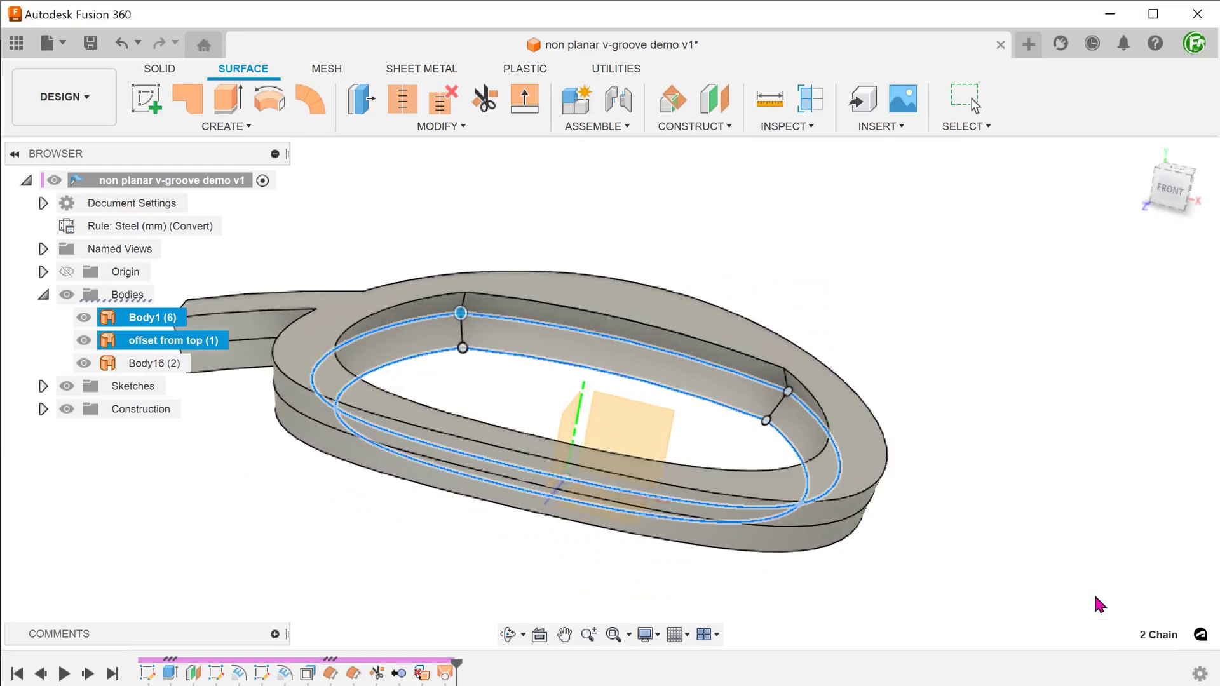
pyautogui.click(156, 386)
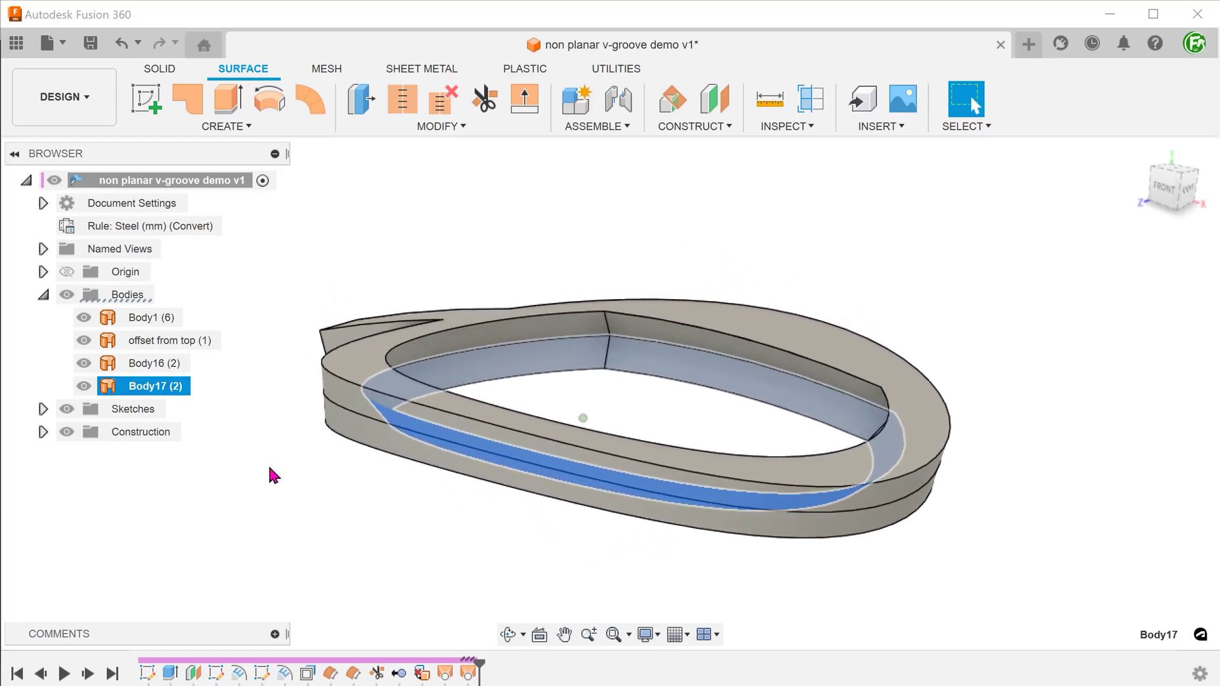
pyautogui.click(269, 469)
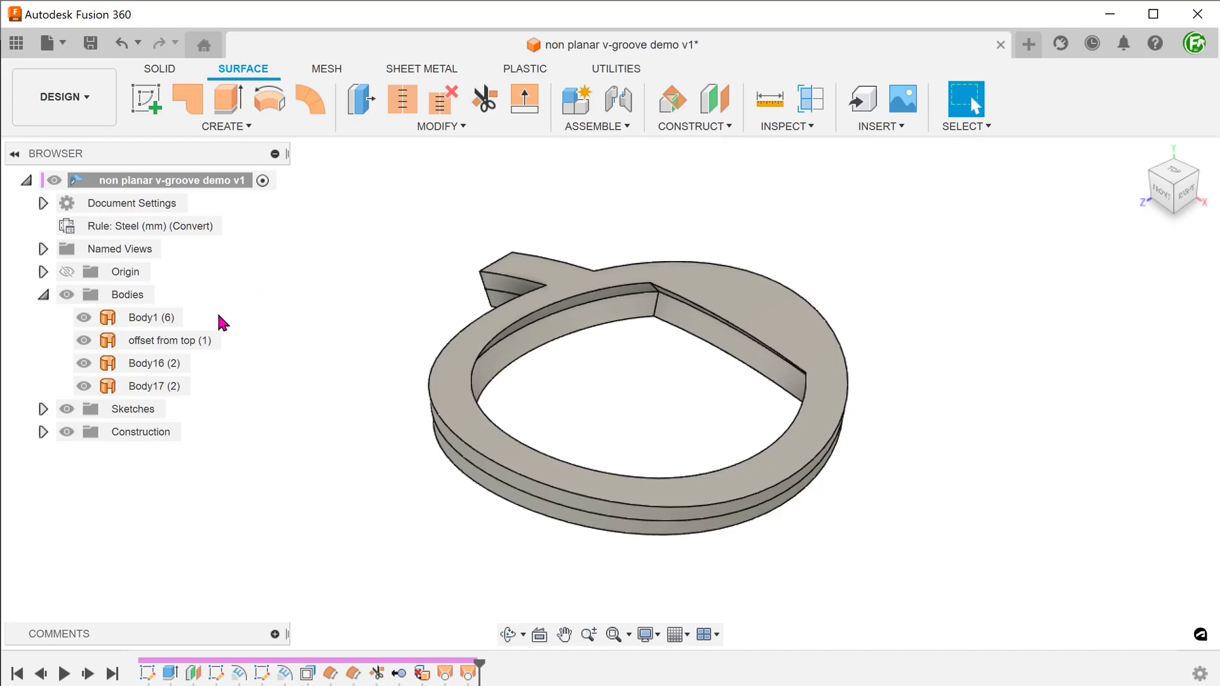
# - Remove the 'offset from top' body so Body1, Body16 and Body17 remain
pyautogui.rightClick(178, 341)
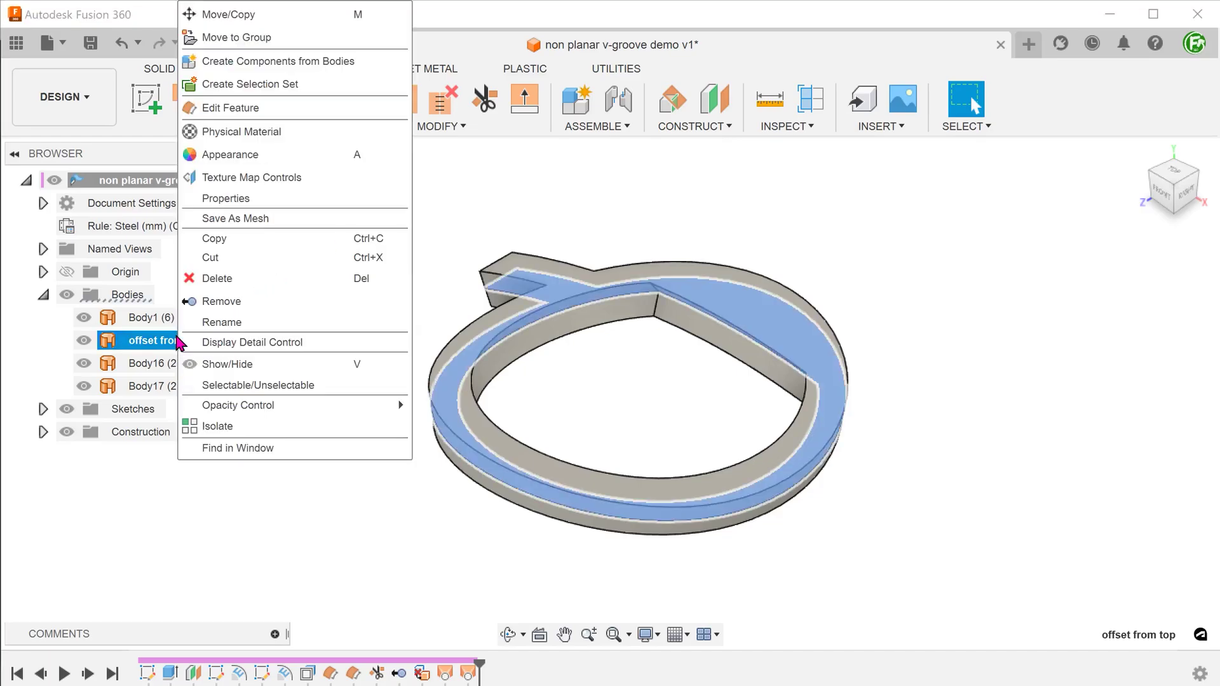
pyautogui.click(255, 308)
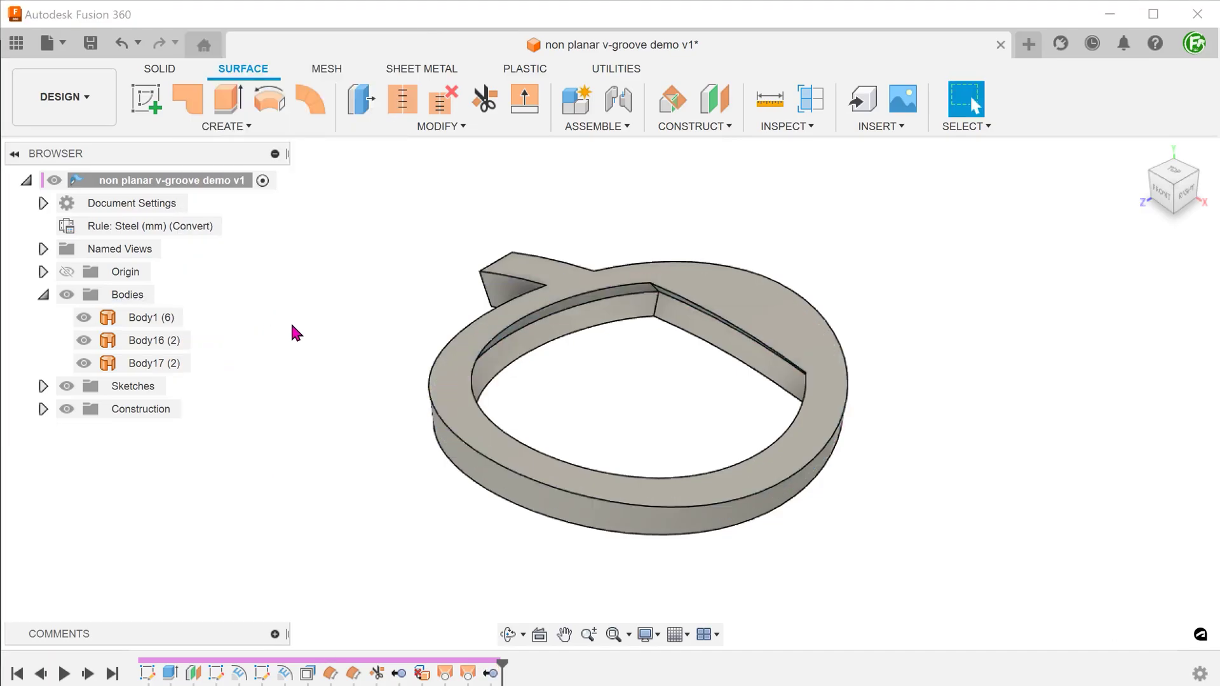
pyautogui.keyDown('shift'); pyautogui.moveTo(295, 332); pyautogui.dragTo(750, 163, button='middle'); pyautogui.keyUp('shift')
# - Section the ring with a plane to inspect the groove, then cancel the analysis
pyautogui.click(810, 102)
pyautogui.keyDown('shift'); pyautogui.moveTo(771, 445); pyautogui.dragTo(731, 389, button='middle'); pyautogui.keyUp('shift')
pyautogui.click(704, 424)
pyautogui.keyDown('shift'); pyautogui.moveTo(635, 548); pyautogui.dragTo(638, 466, button='middle'); pyautogui.keyUp('shift')
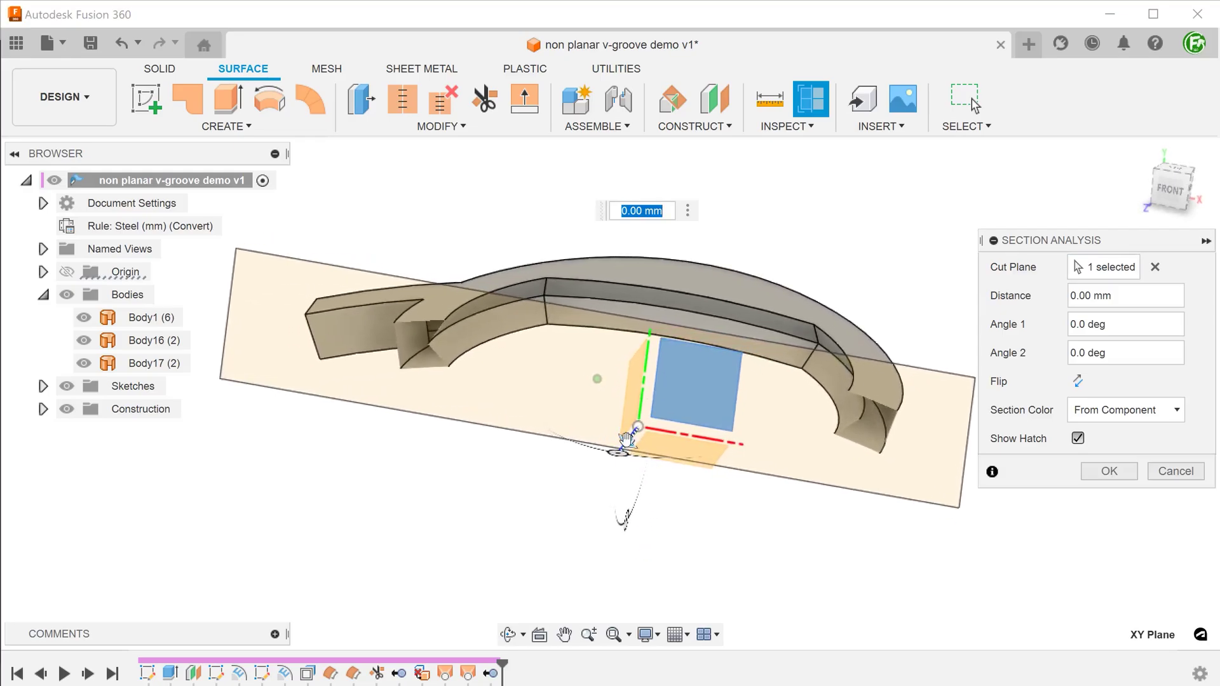
pyautogui.moveTo(626, 438); pyautogui.dragTo(626, 492)
pyautogui.click(1176, 471)
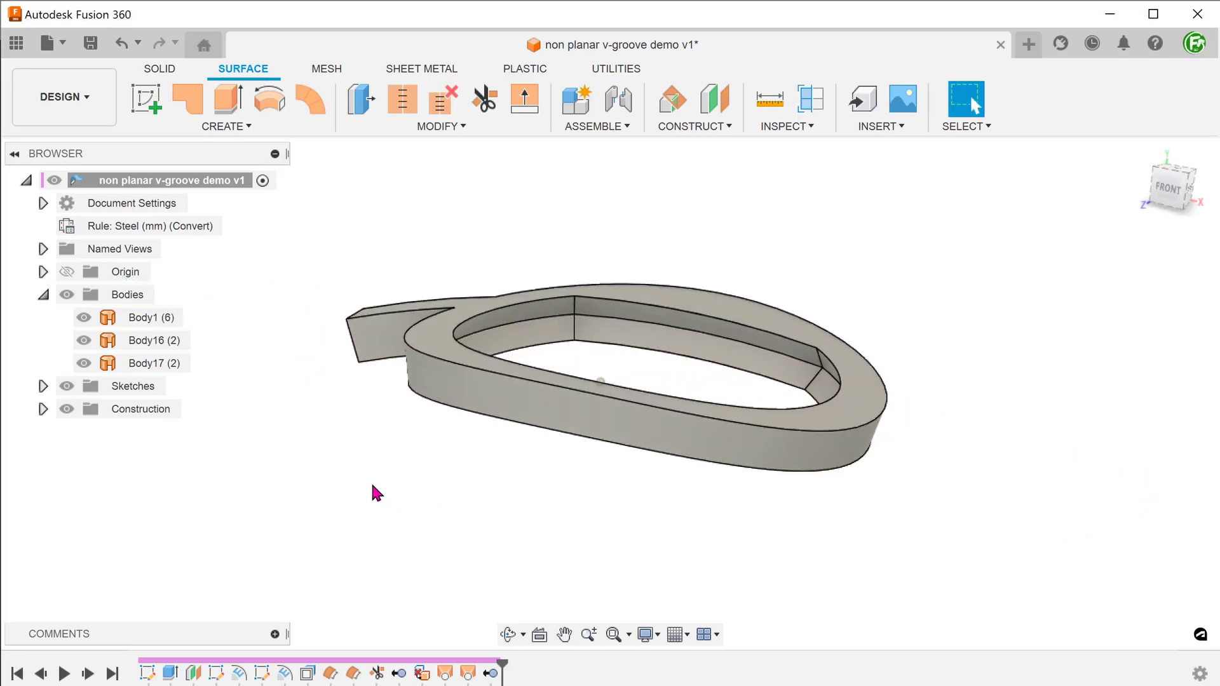
# - Stitch Body1, Body16 and Body17, window-selected together, into the single Body18
pyautogui.click(366, 125)
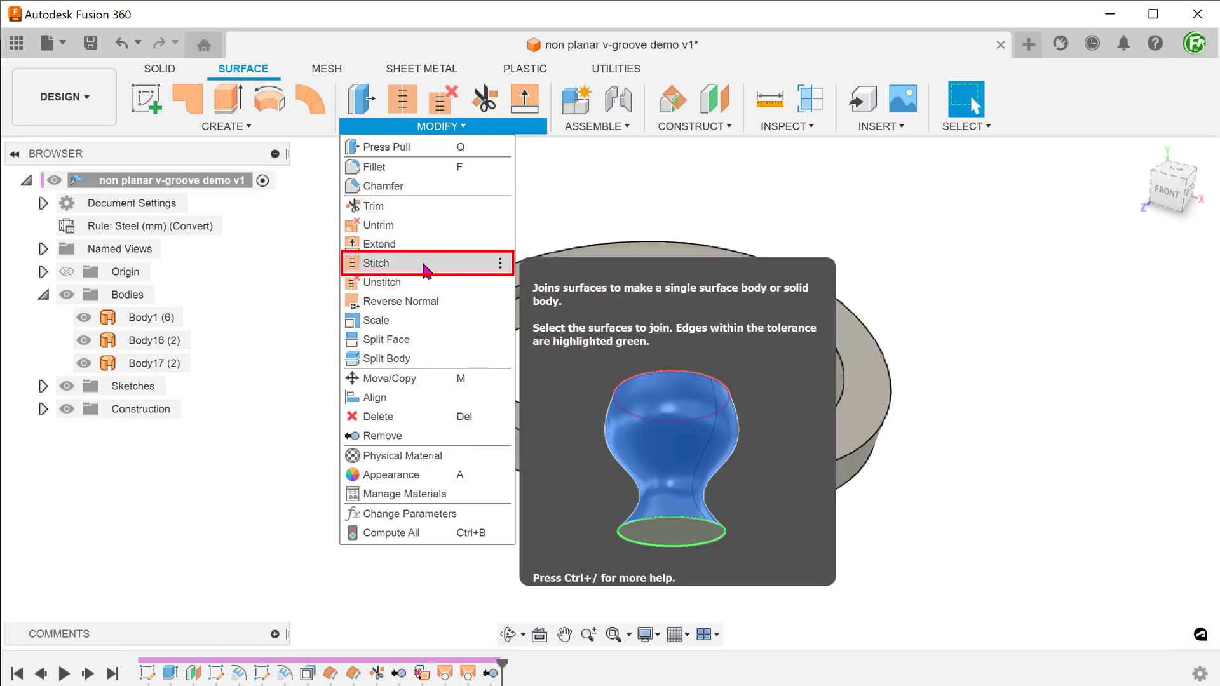
pyautogui.click(426, 270)
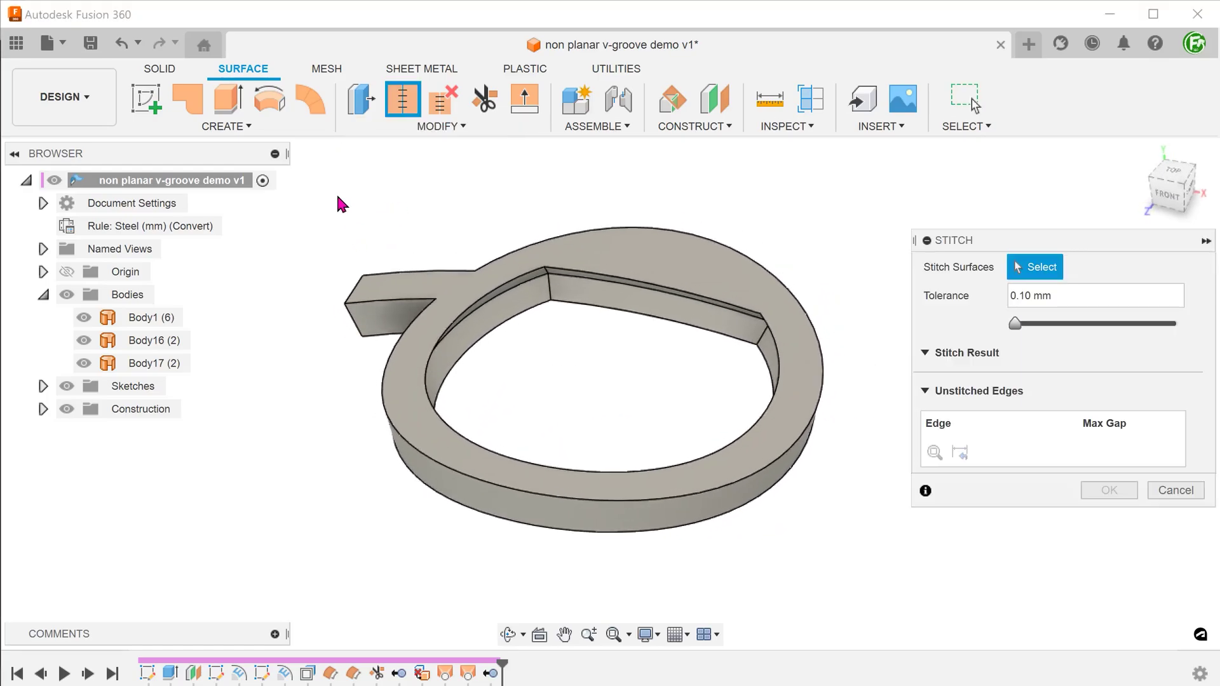
pyautogui.moveTo(325, 180); pyautogui.dragTo(866, 556)
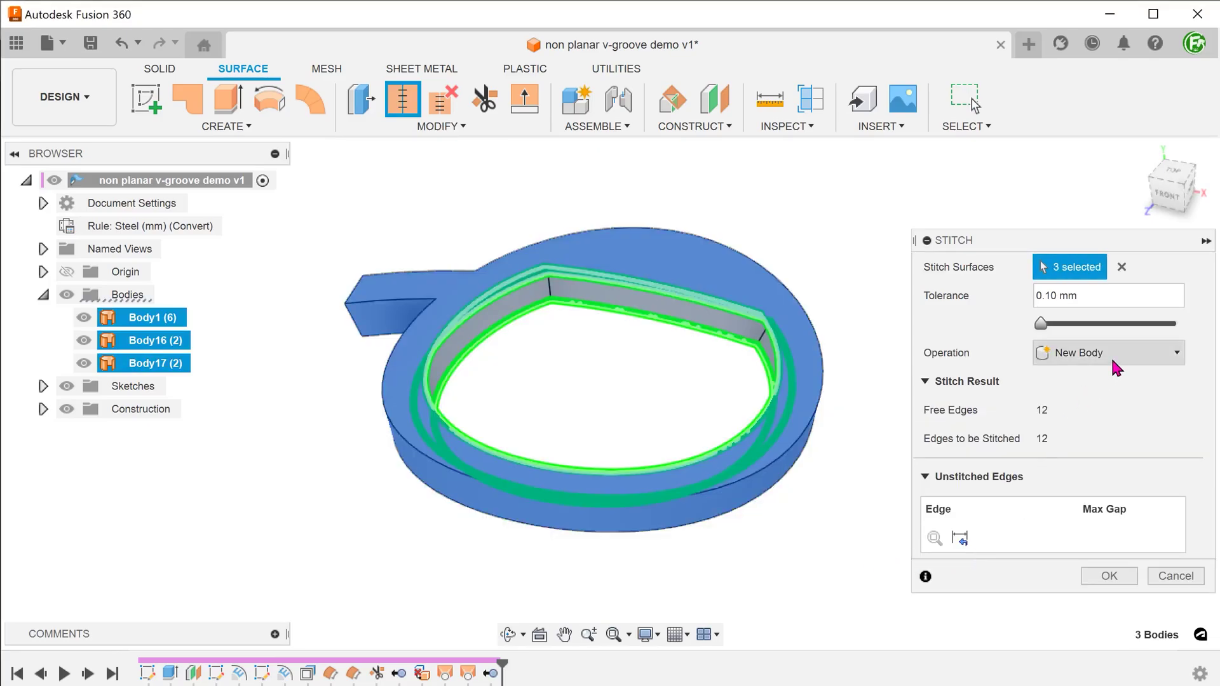
pyautogui.click(1108, 576)
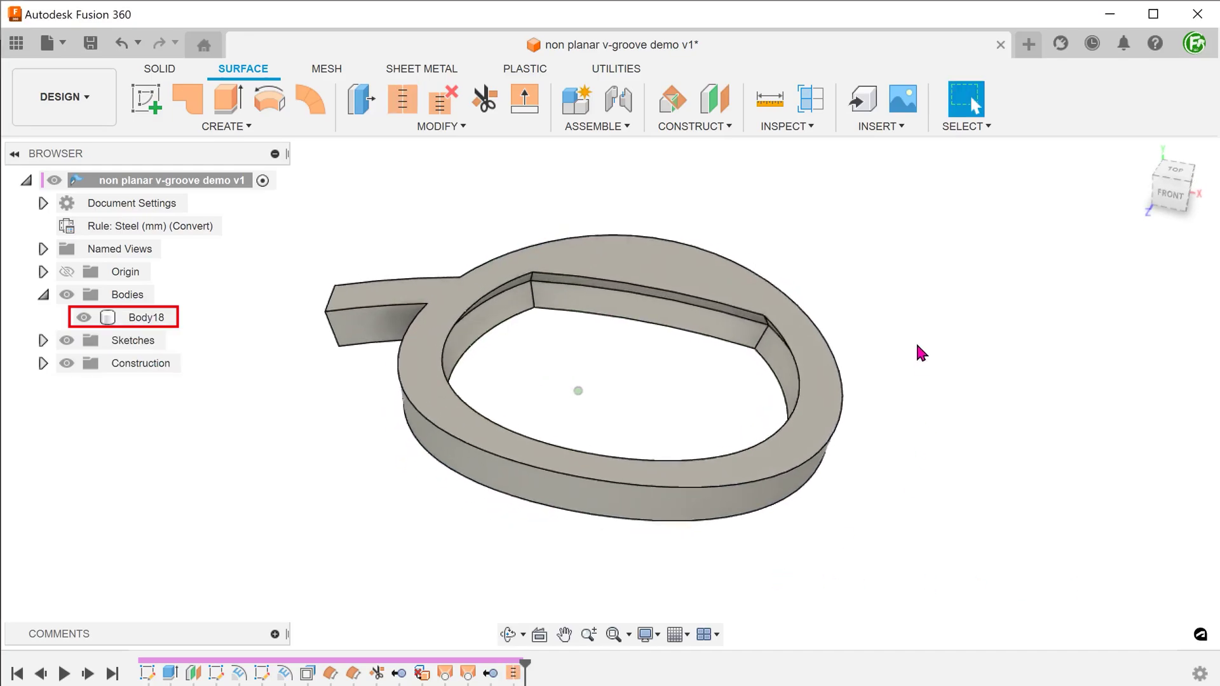
# - Section Body18 through one of its faces and drag the cut plane to 15.211 mm
pyautogui.click(810, 98)
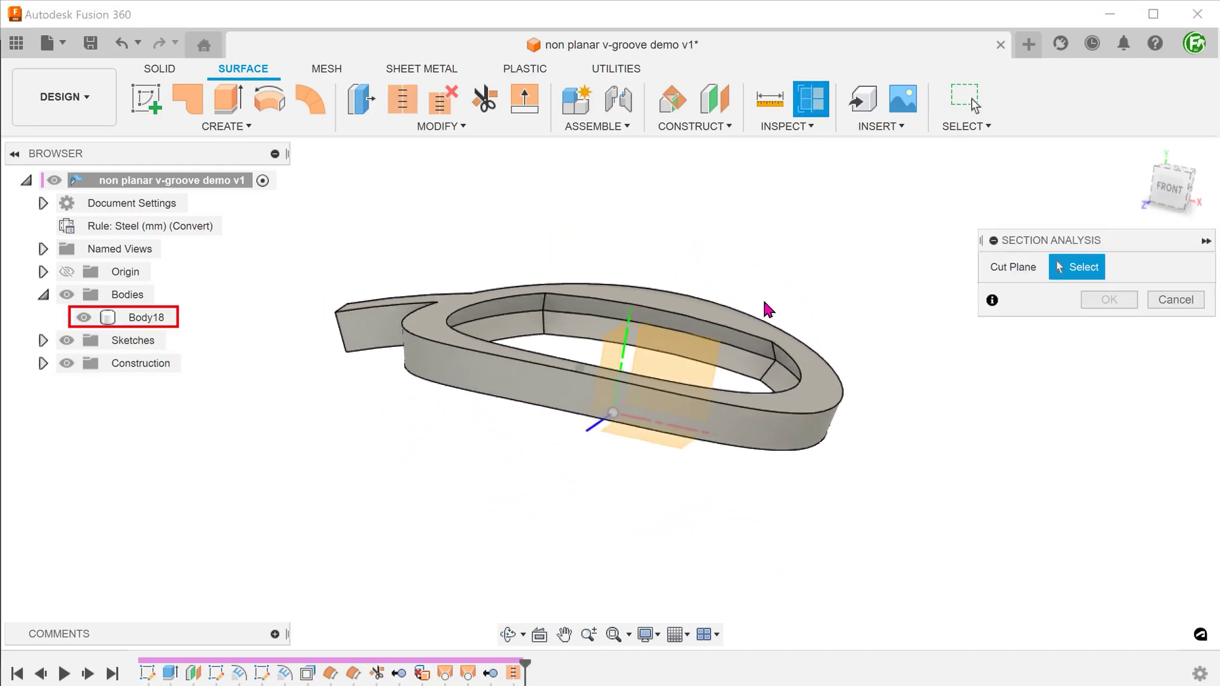
pyautogui.click(674, 359)
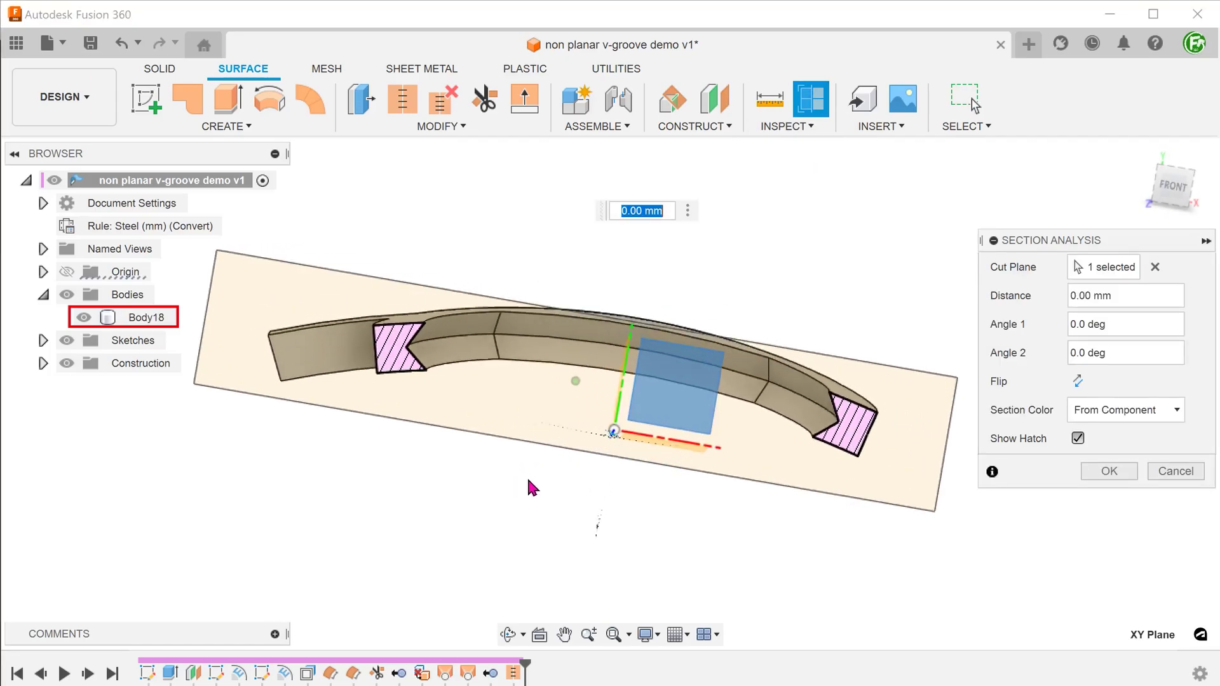
pyautogui.moveTo(575, 445); pyautogui.dragTo(584, 537)
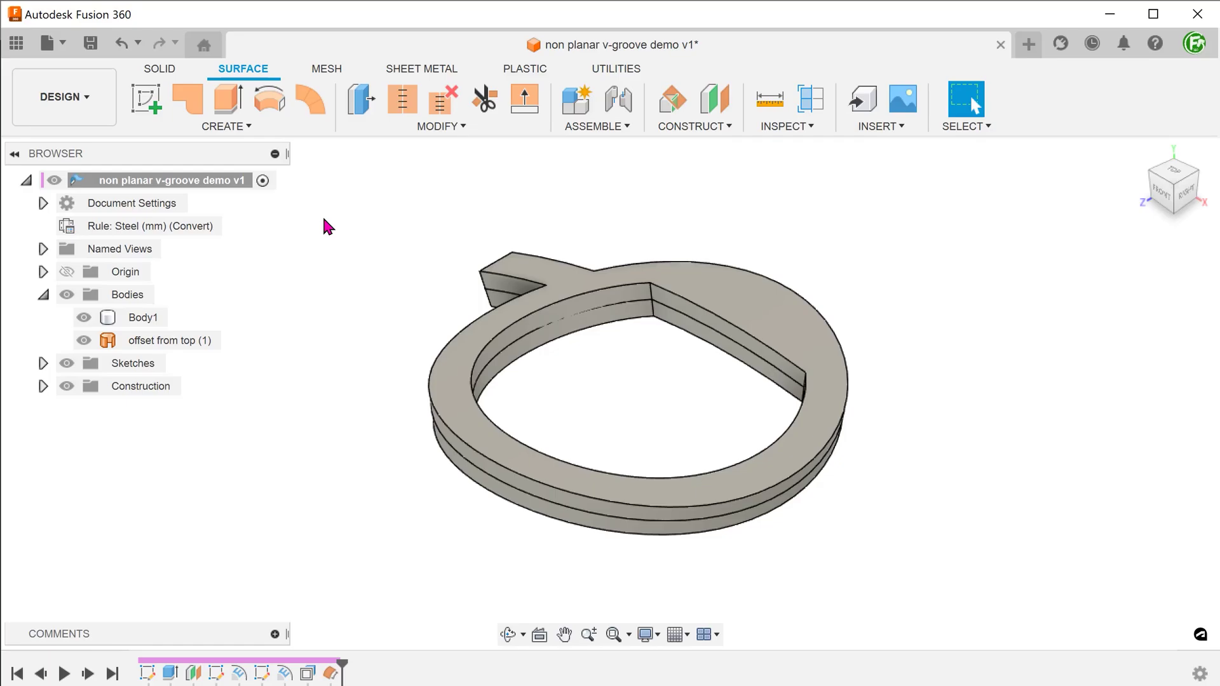
pyautogui.click(208, 341)
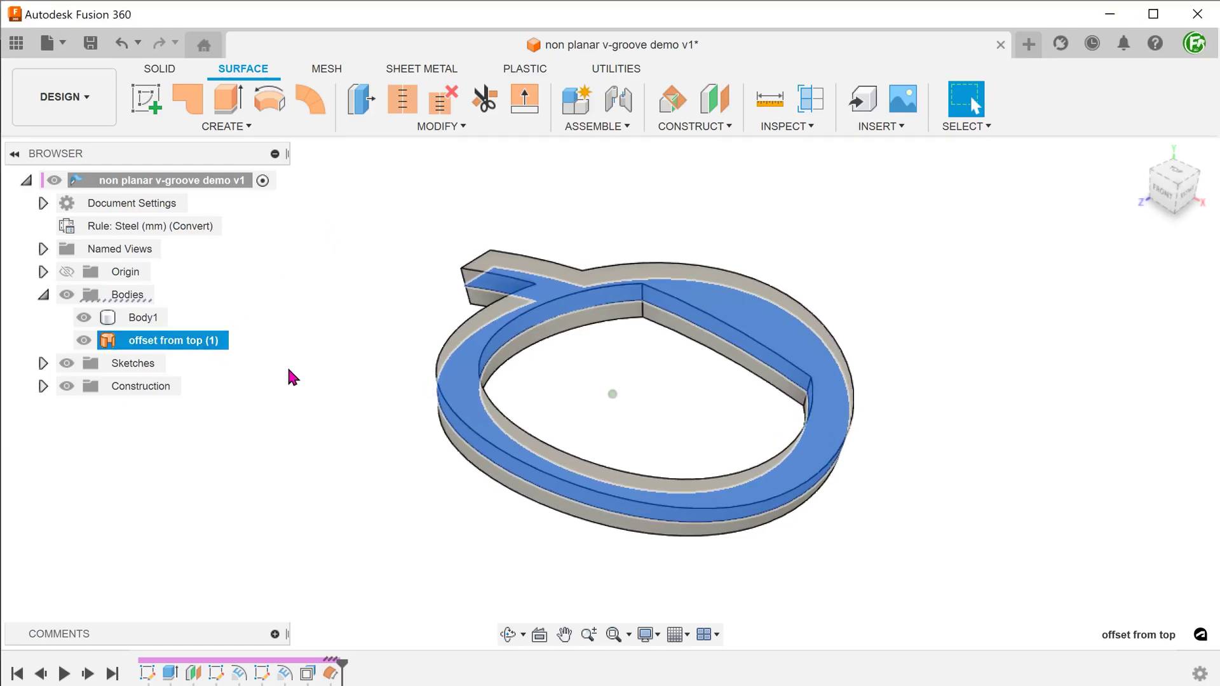
pyautogui.click(327, 371)
pyautogui.scroll(5, 596, 393)
pyautogui.scroll(2, 632, 444)
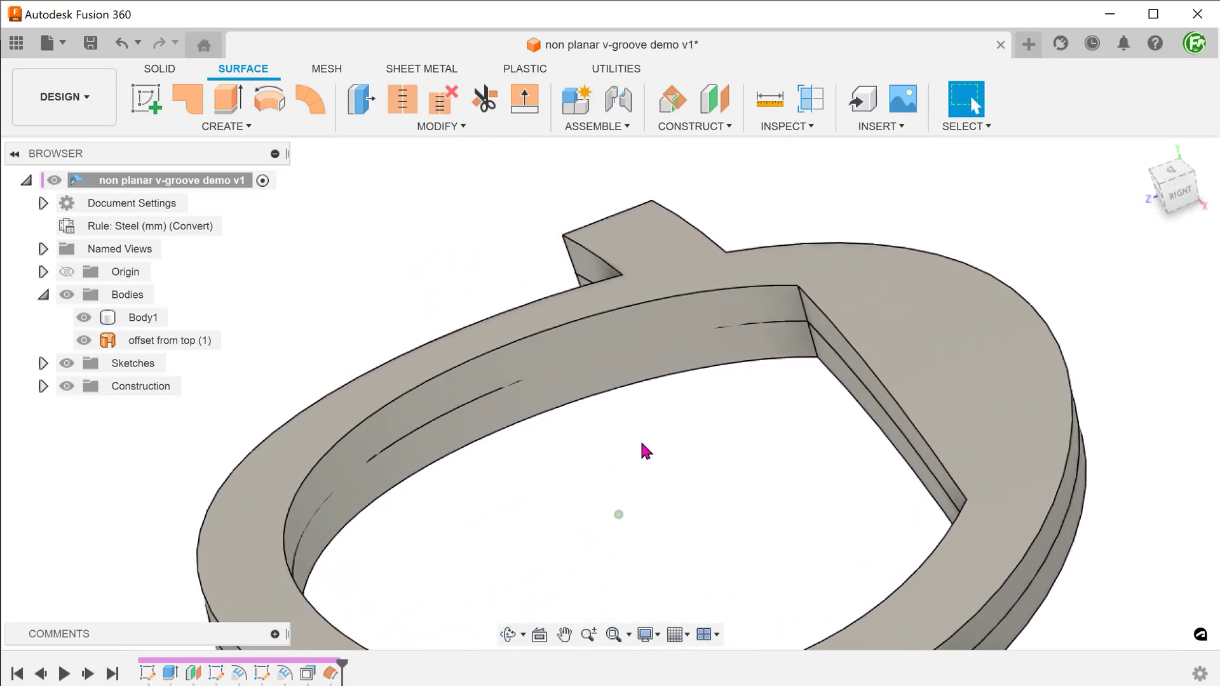
pyautogui.keyDown('shift'); pyautogui.moveTo(657, 448); pyautogui.dragTo(709, 484, button='middle'); pyautogui.keyUp('shift')
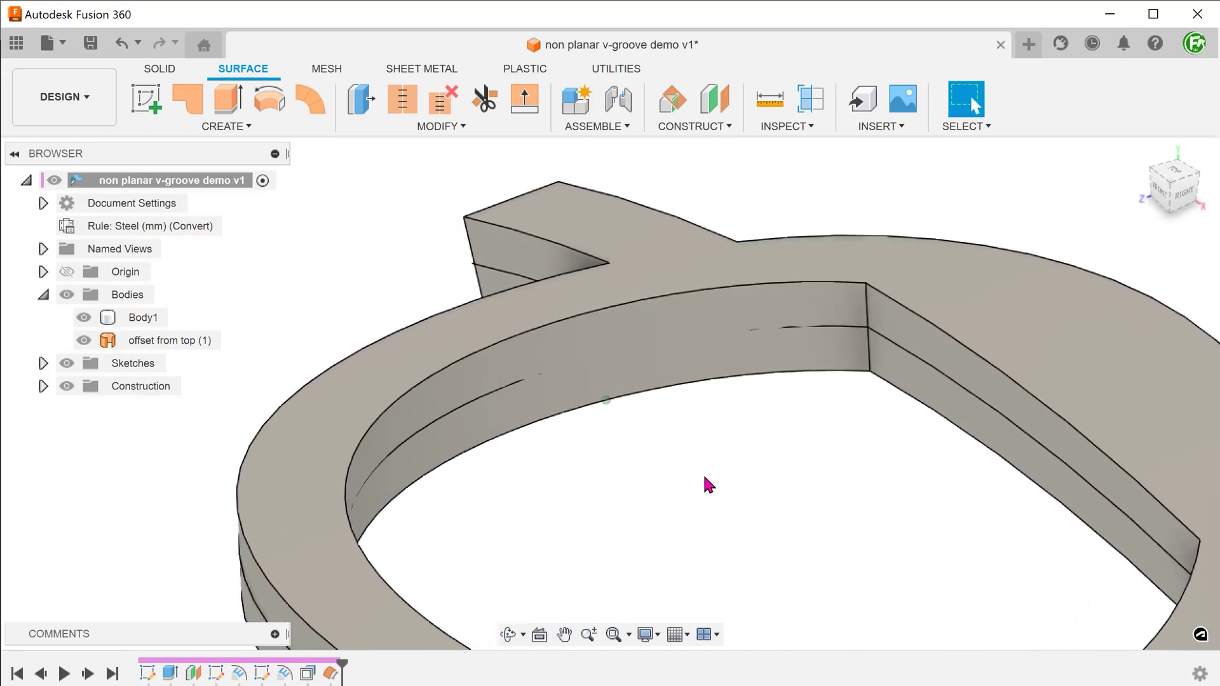
pyautogui.scroll(-2, 704, 478)
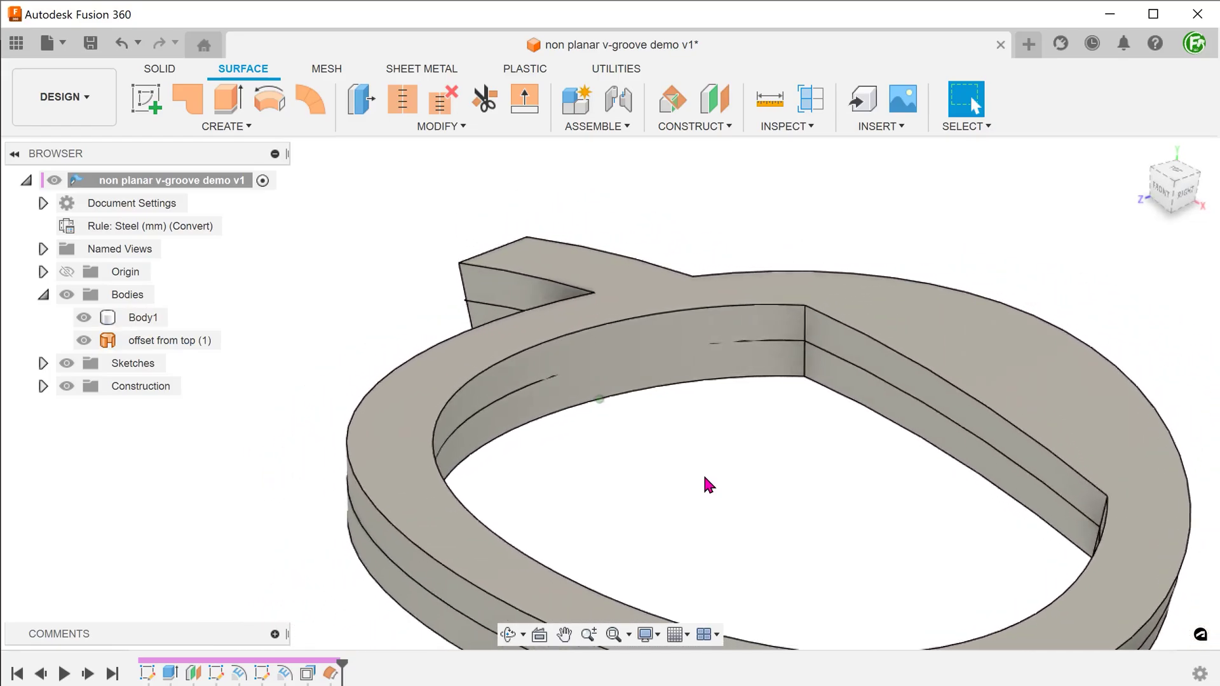
pyautogui.scroll(-2, 709, 485)
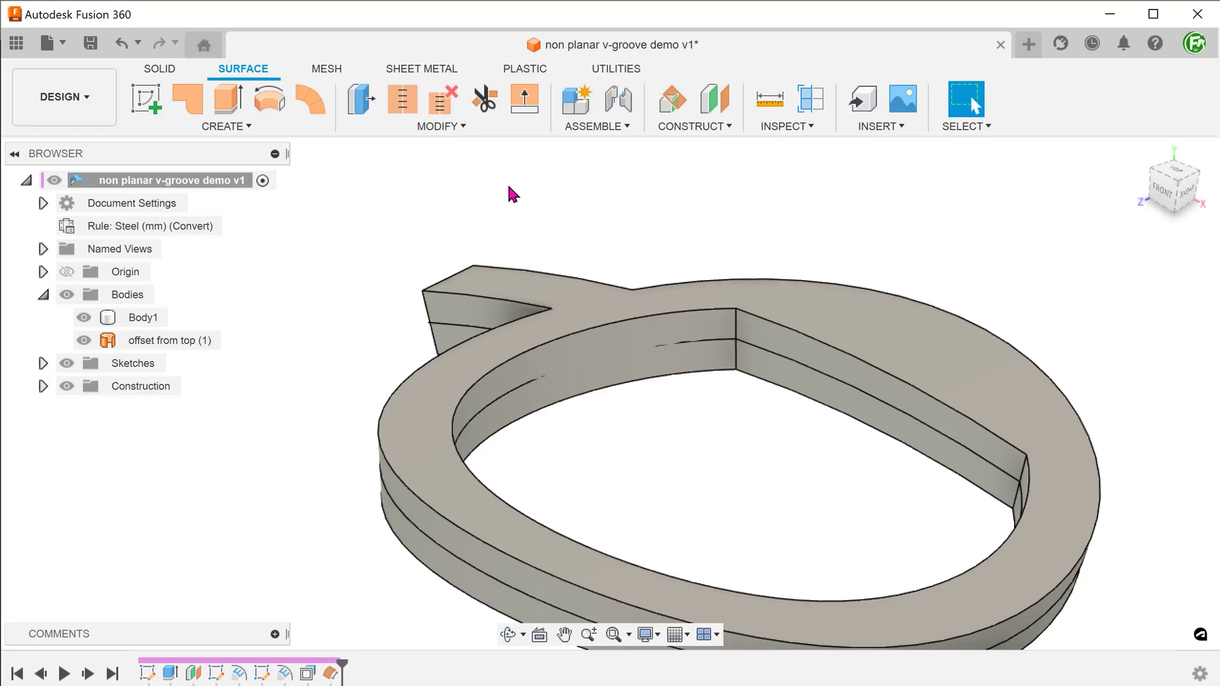
# - Pick the curved inner wall and the straight back inner wall as faces to split
pyautogui.click(432, 126)
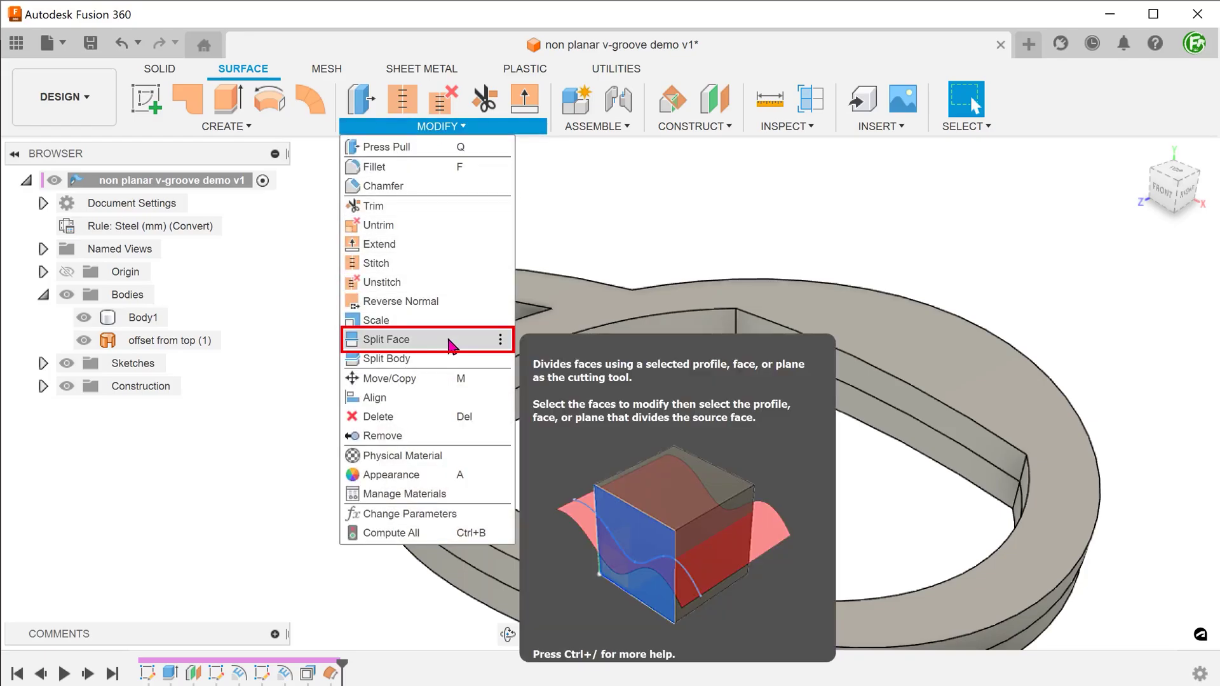
pyautogui.click(451, 344)
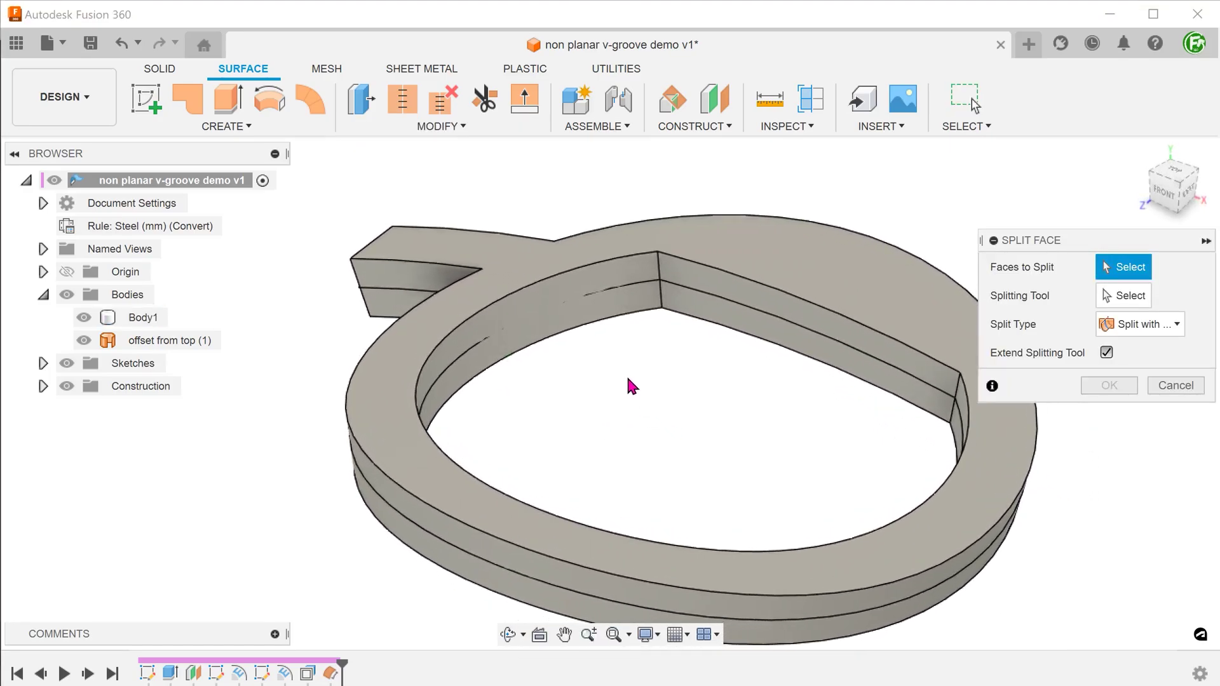
pyautogui.click(559, 319)
pyautogui.keyDown('shift'); pyautogui.moveTo(665, 364); pyautogui.dragTo(736, 341, button='middle'); pyautogui.keyUp('shift')
pyautogui.click(741, 331)
pyautogui.click(744, 338)
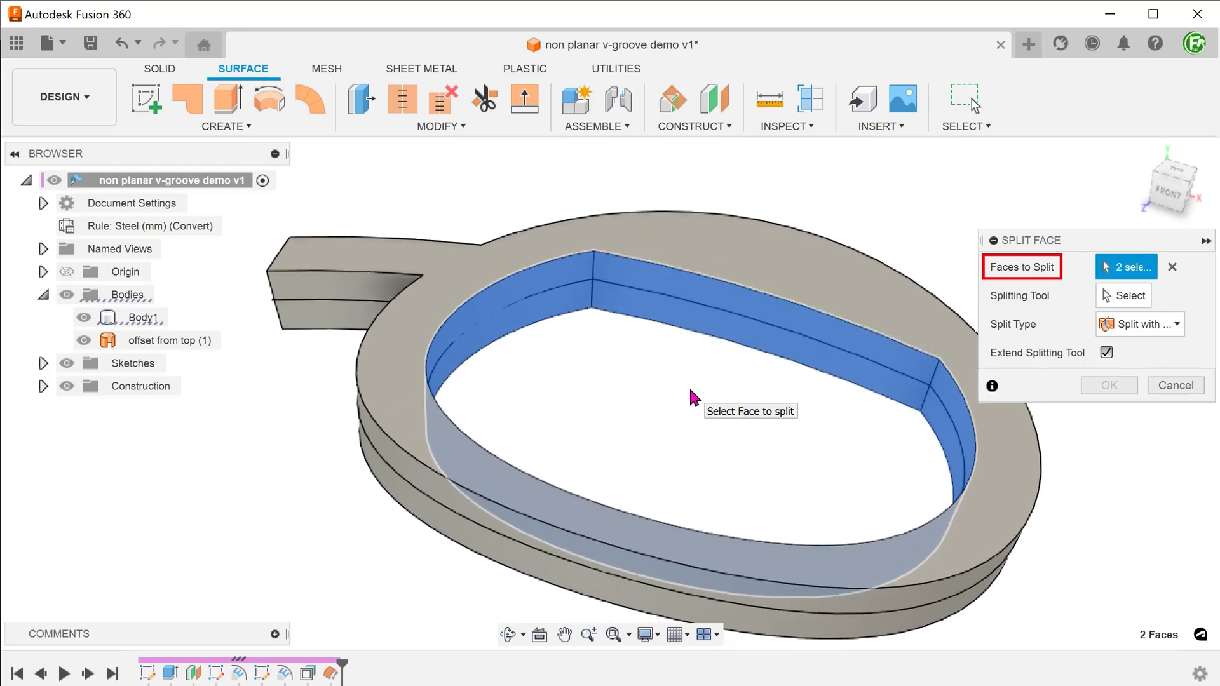
# - Split them with the 'offset from top' body, with Extend Splitting Tool enabled
pyautogui.click(1124, 296)
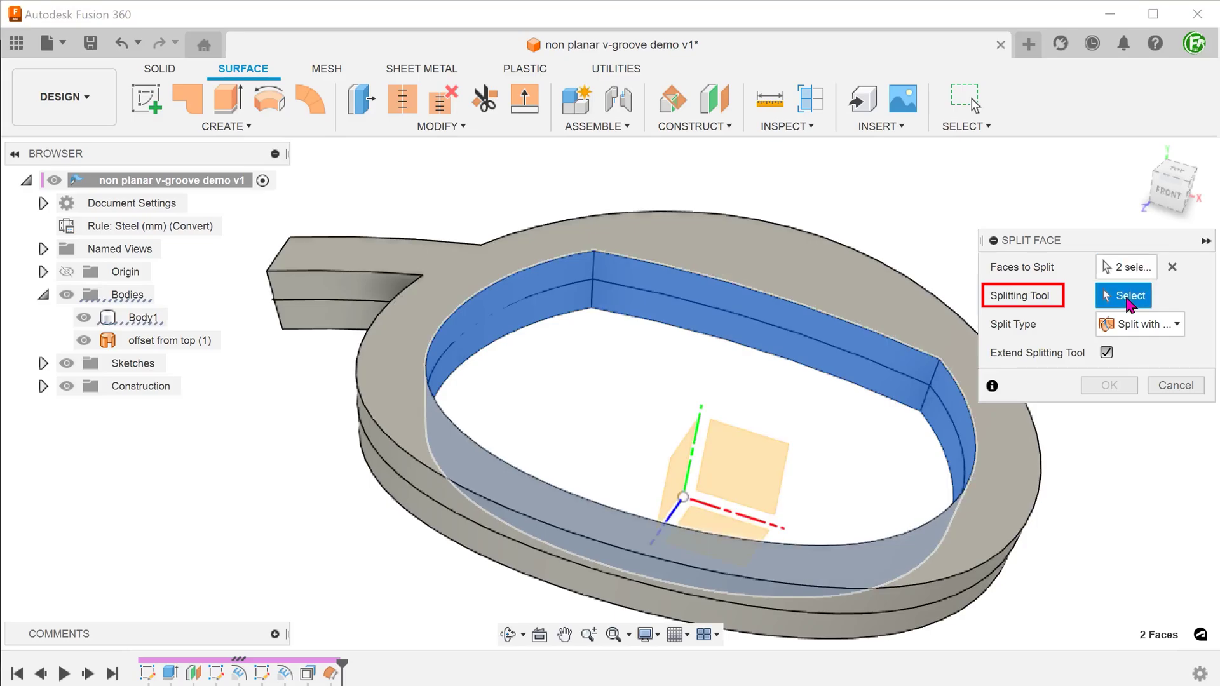
pyautogui.keyDown('shift'); pyautogui.moveTo(578, 398); pyautogui.dragTo(632, 346, button='middle'); pyautogui.keyUp('shift')
pyautogui.click(654, 293)
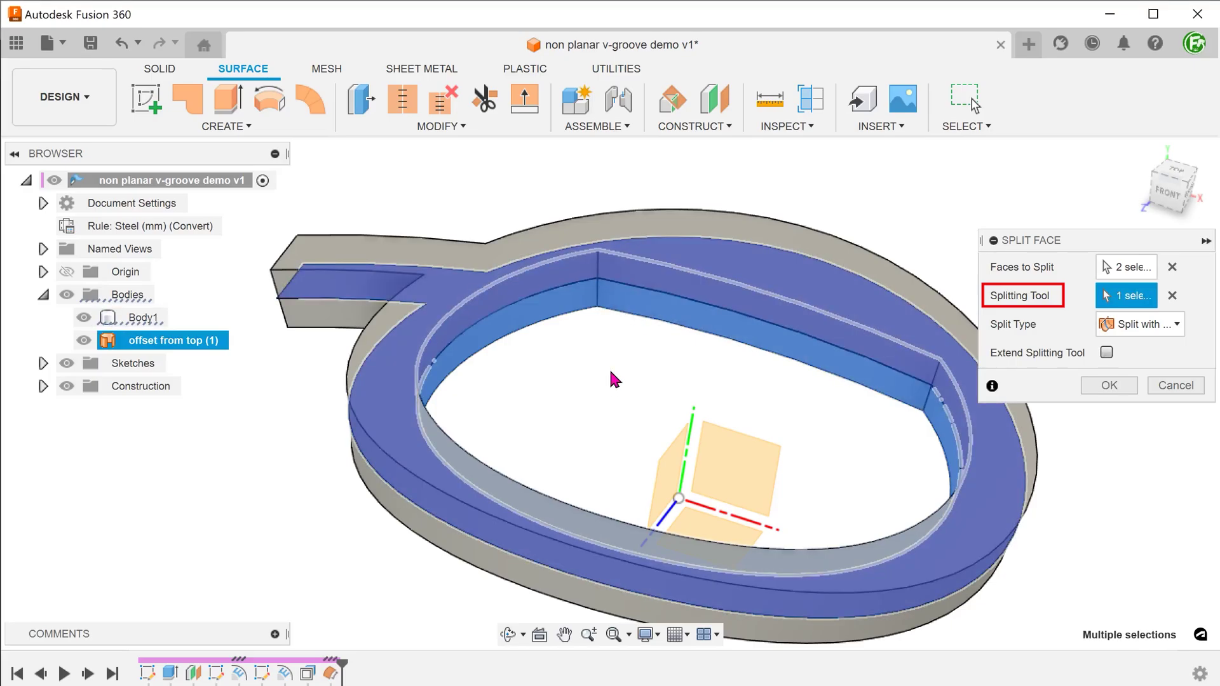
pyautogui.keyDown('shift'); pyautogui.moveTo(616, 381); pyautogui.dragTo(717, 391, button='middle'); pyautogui.keyUp('shift')
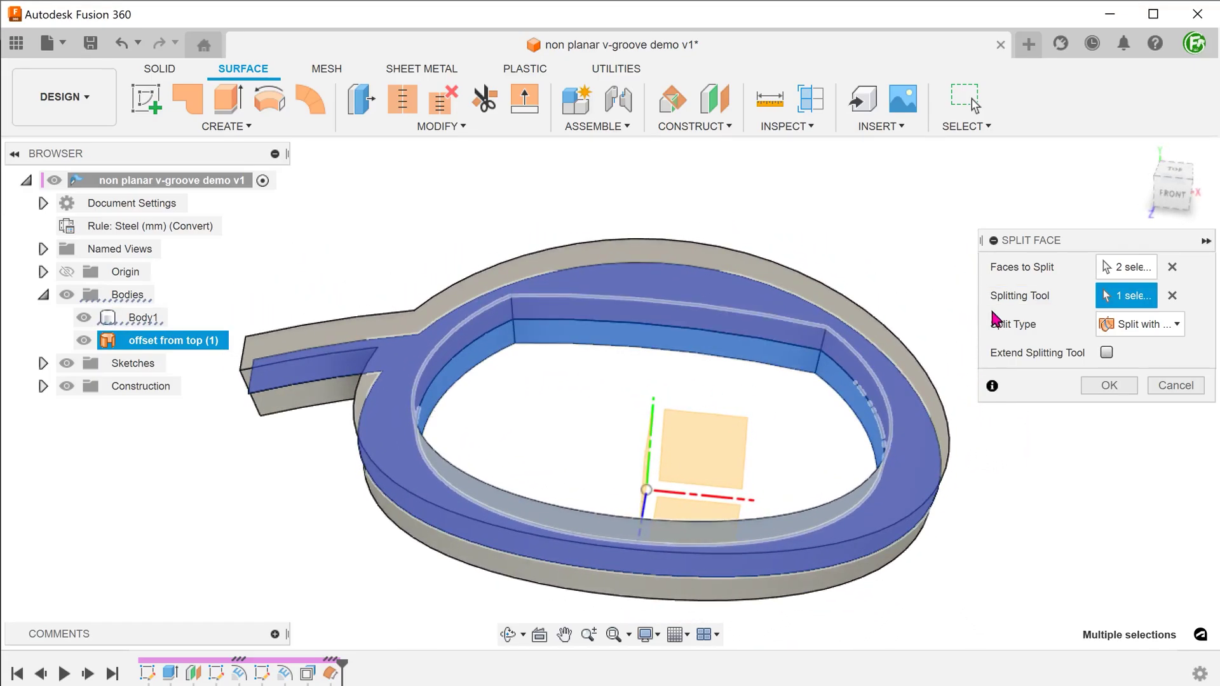
pyautogui.click(1106, 353)
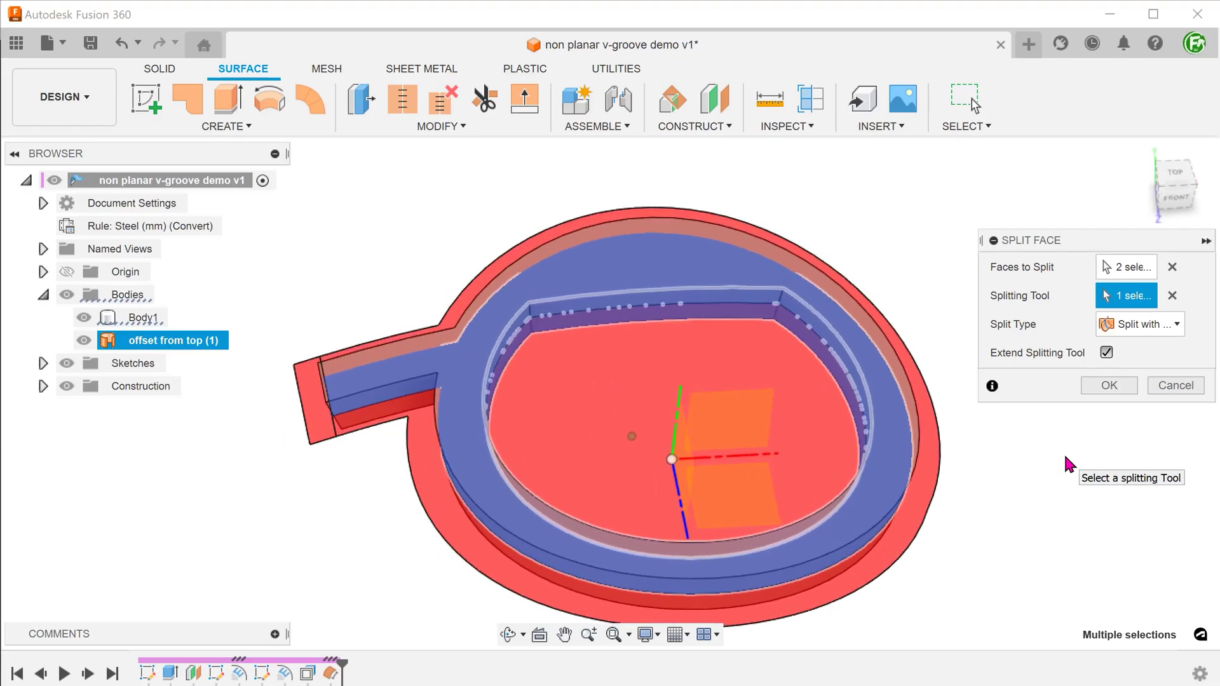
pyautogui.click(1090, 385)
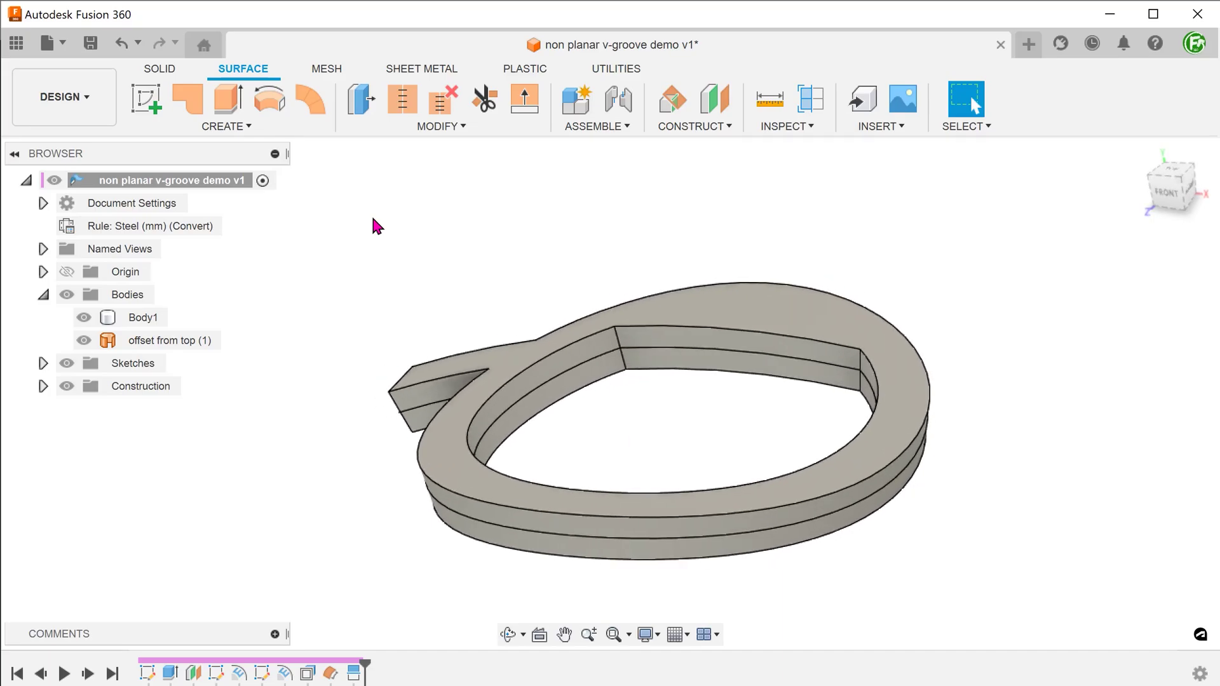
# - Remove 'offset from top (1)', check the new split edges, and return to the home view
pyautogui.rightClick(182, 345)
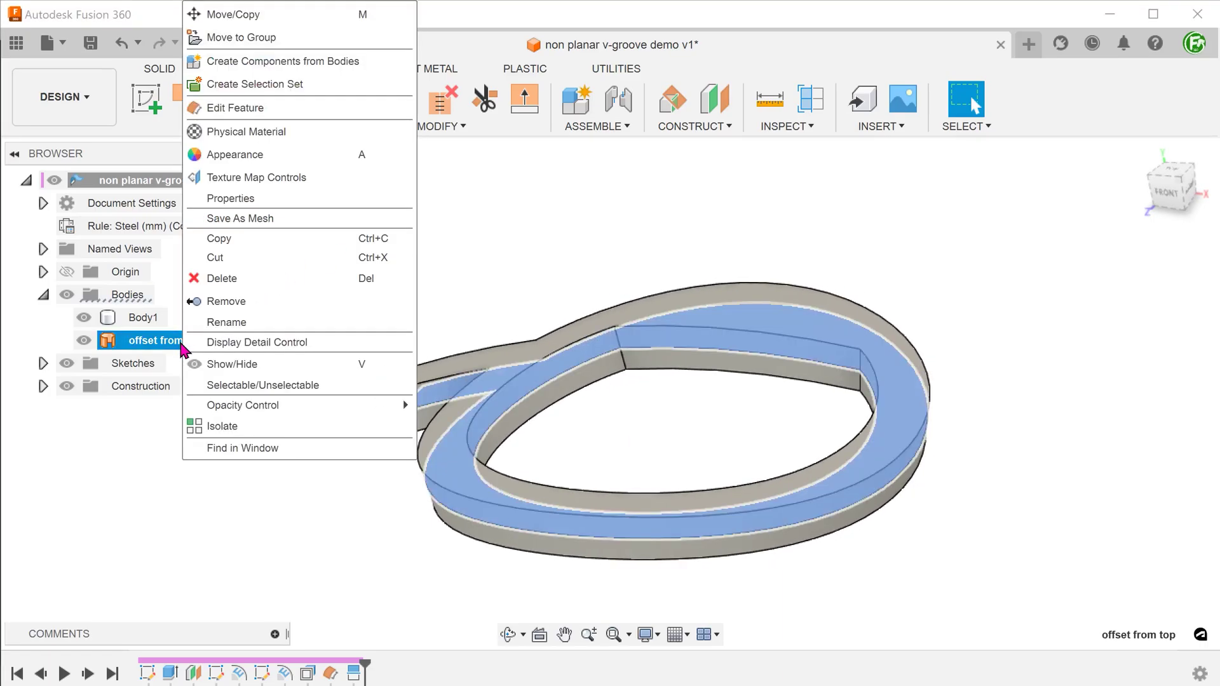
pyautogui.click(274, 303)
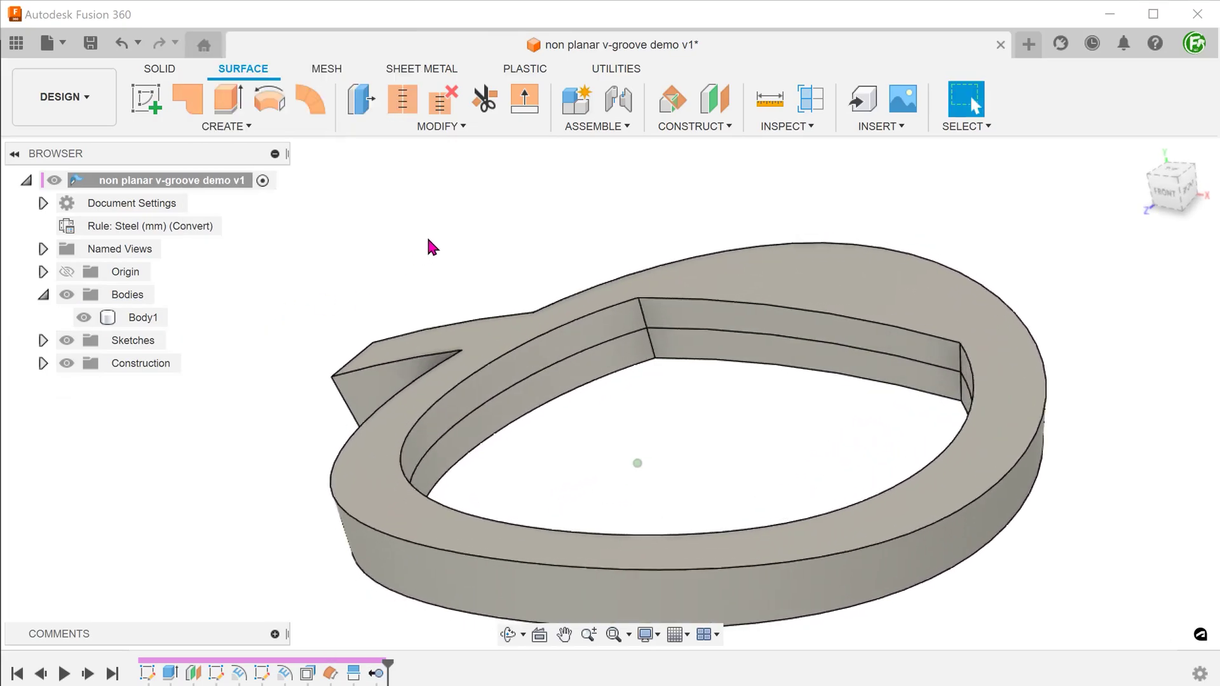
pyautogui.click(558, 356)
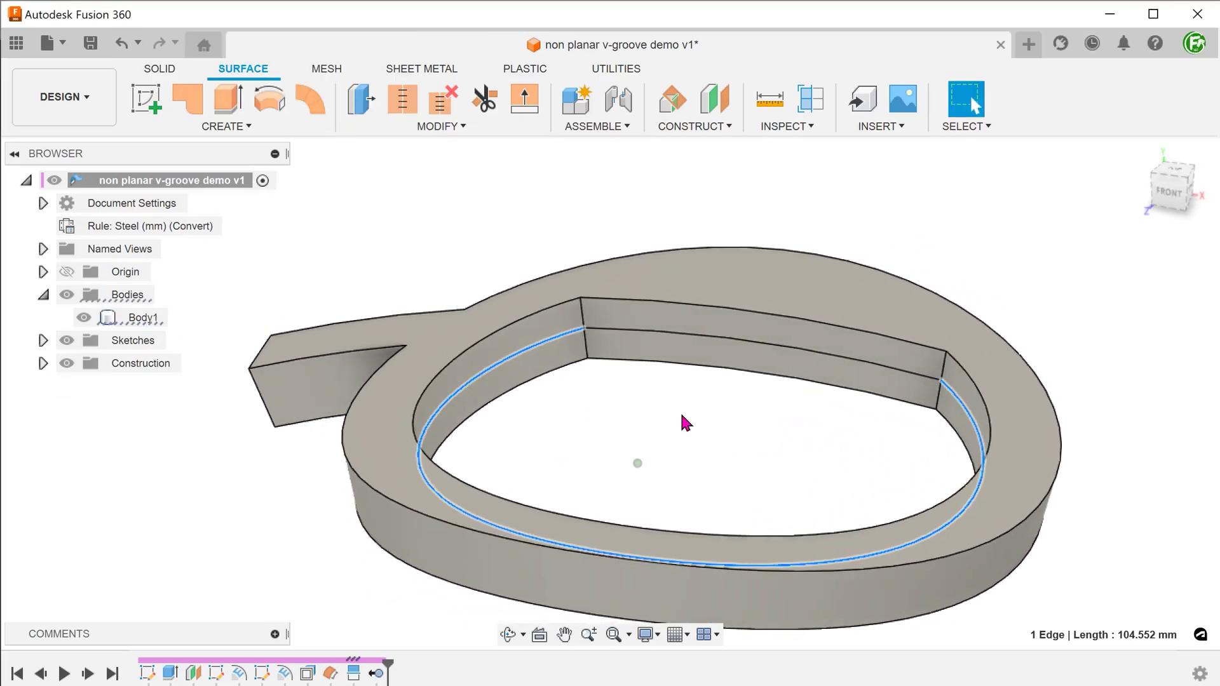
pyautogui.click(665, 347)
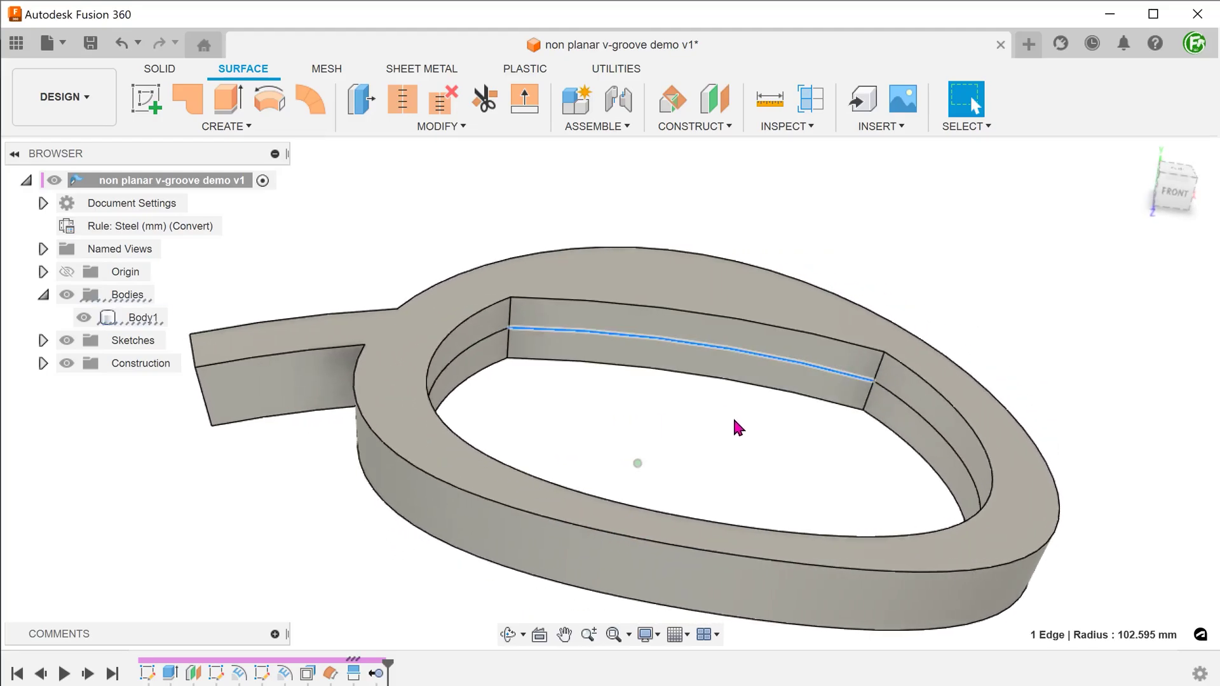
pyautogui.click(660, 211)
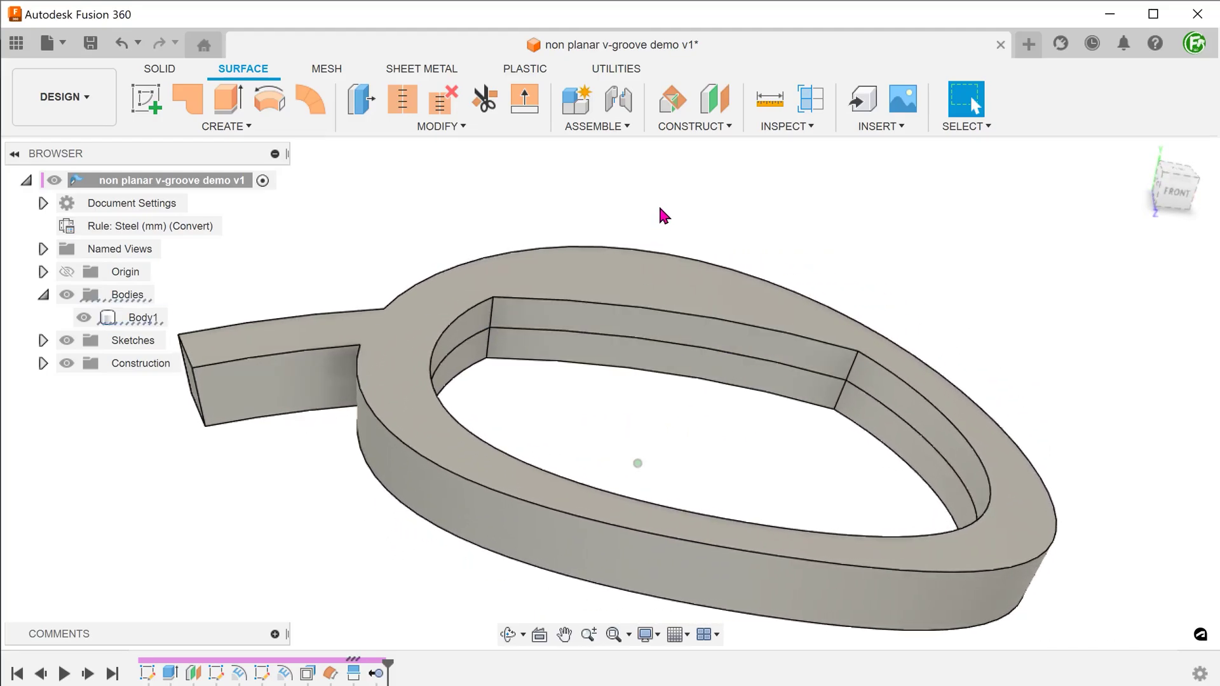
pyautogui.click(1141, 154)
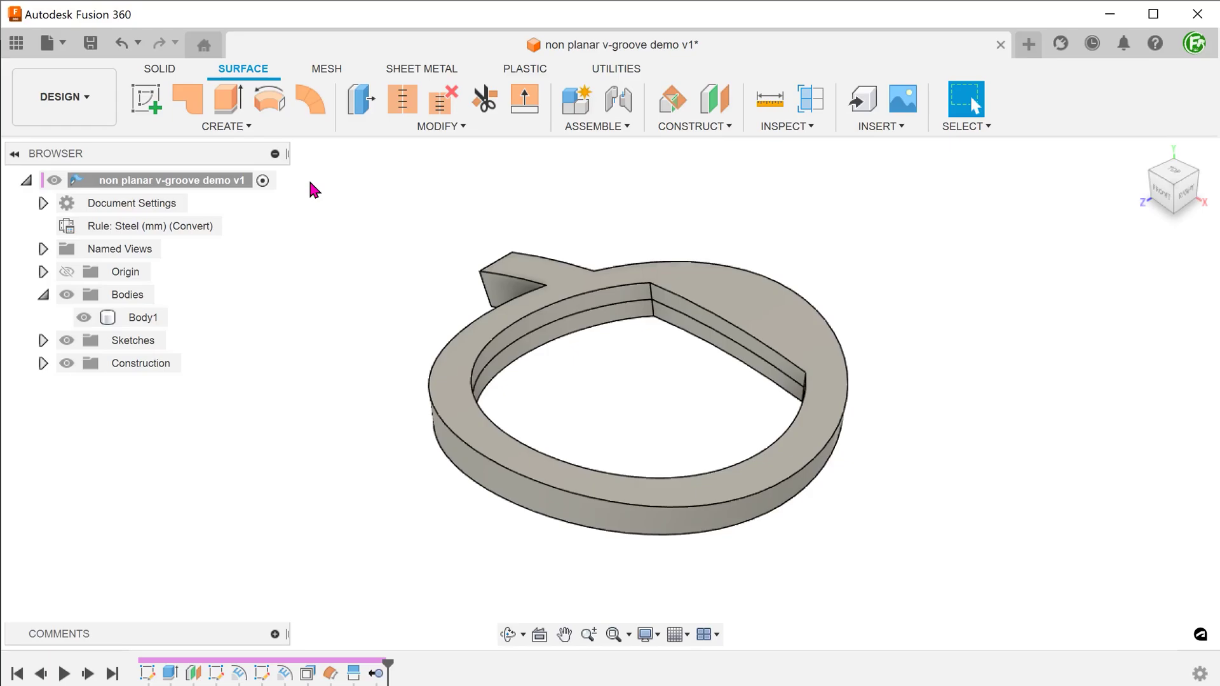
# - Create Plane4 along the straight wall's split edge at proportional distance 0.5
pyautogui.click(687, 127)
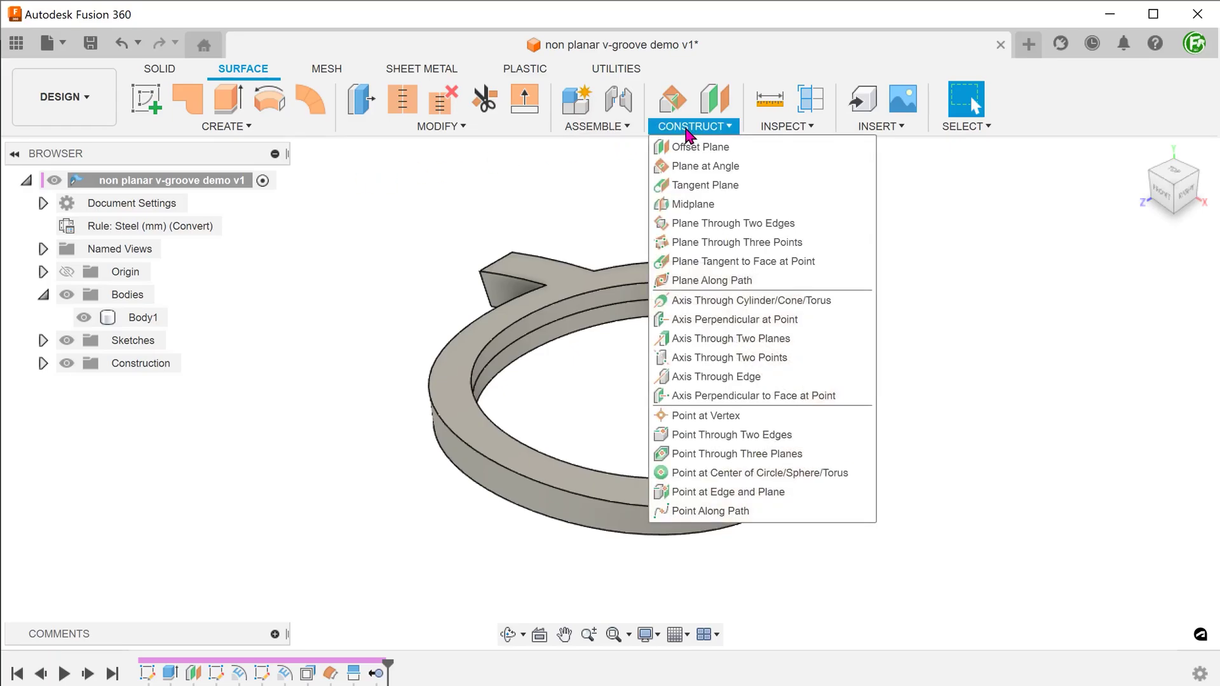
pyautogui.click(771, 281)
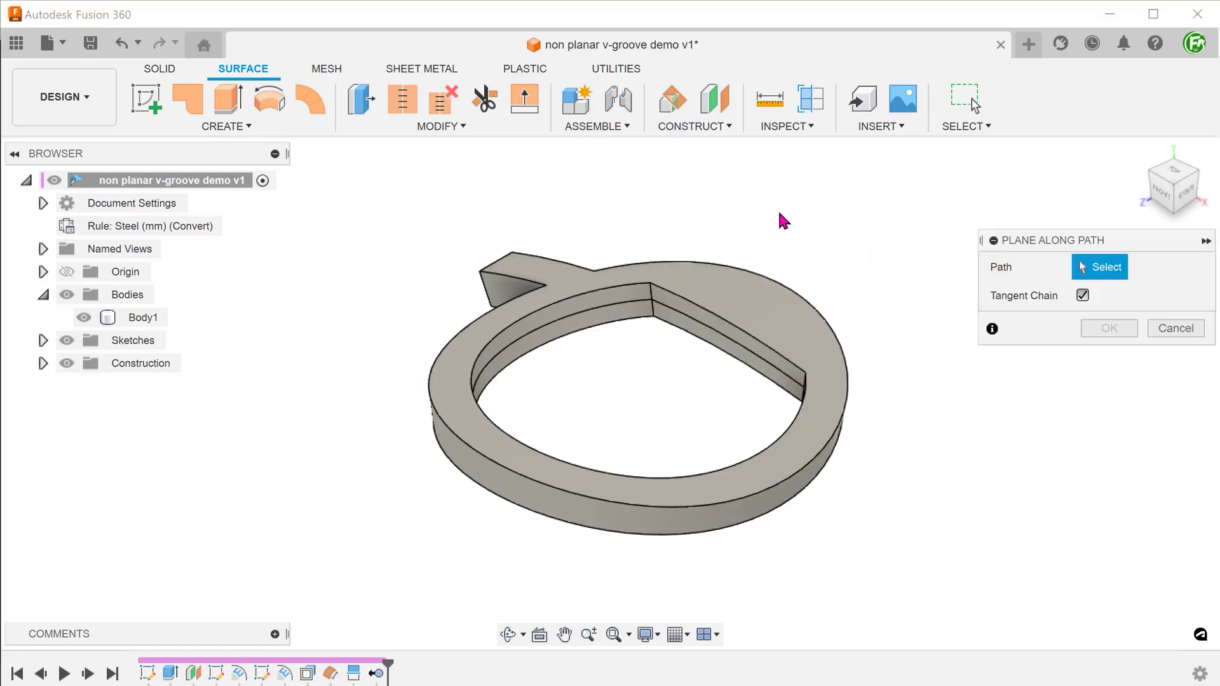
pyautogui.keyDown('shift'); pyautogui.moveTo(780, 219); pyautogui.dragTo(764, 239, button='middle'); pyautogui.keyUp('shift')
pyautogui.scroll(4, 762, 230)
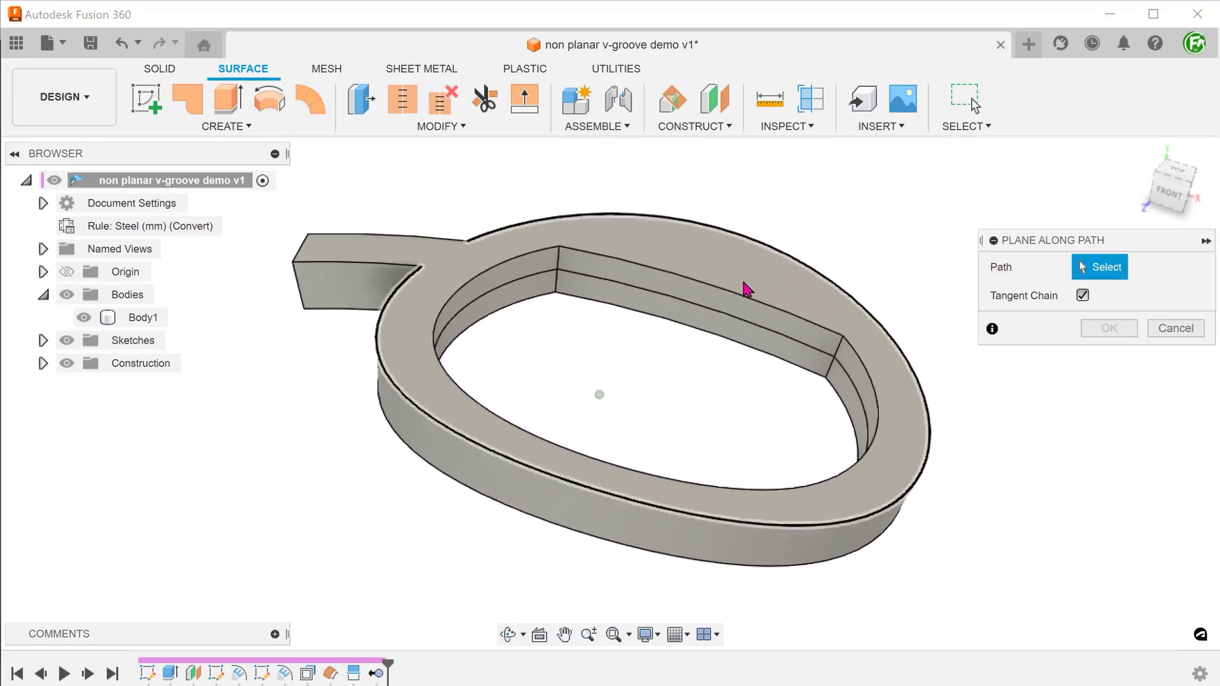
pyautogui.scroll(2, 688, 447)
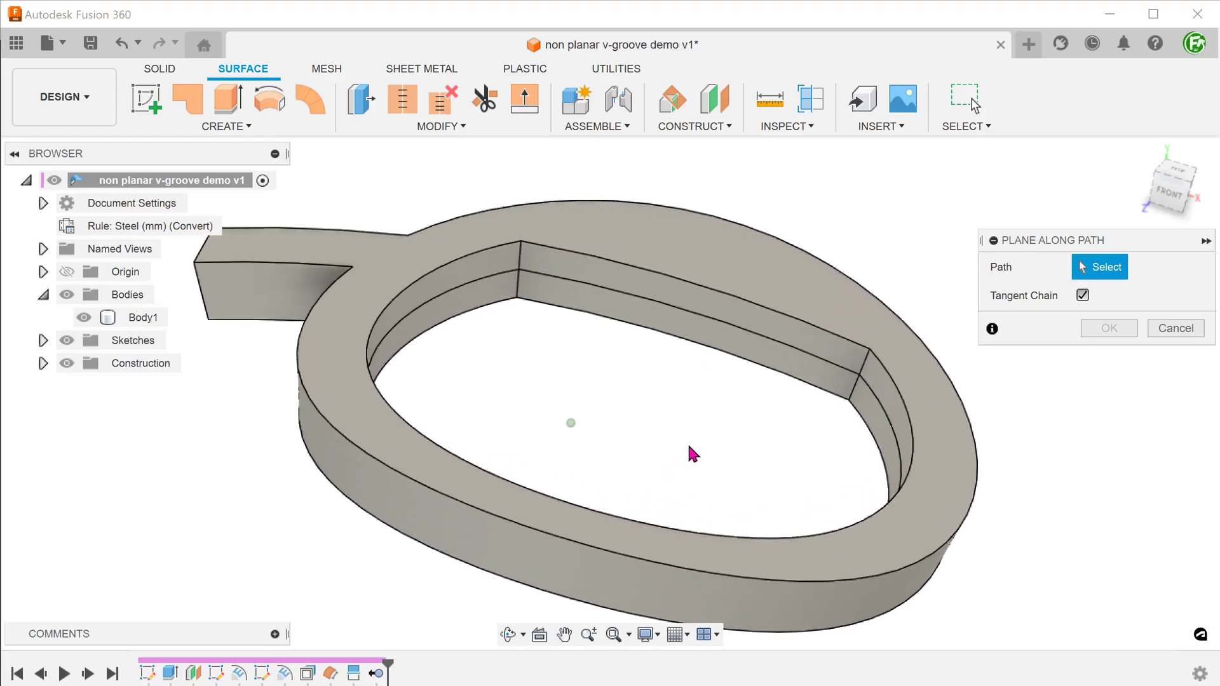
pyautogui.click(728, 334)
pyautogui.keyDown('shift'); pyautogui.moveTo(712, 389); pyautogui.dragTo(749, 418, button='middle'); pyautogui.keyUp('shift')
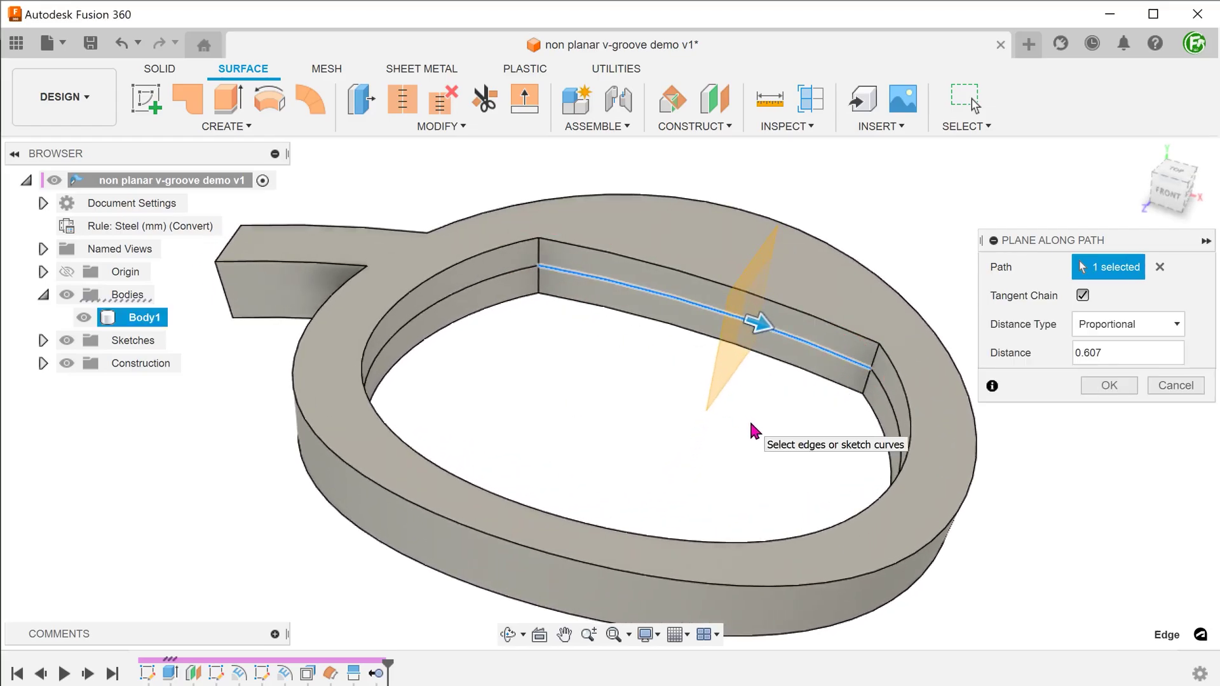
pyautogui.click(1114, 353)
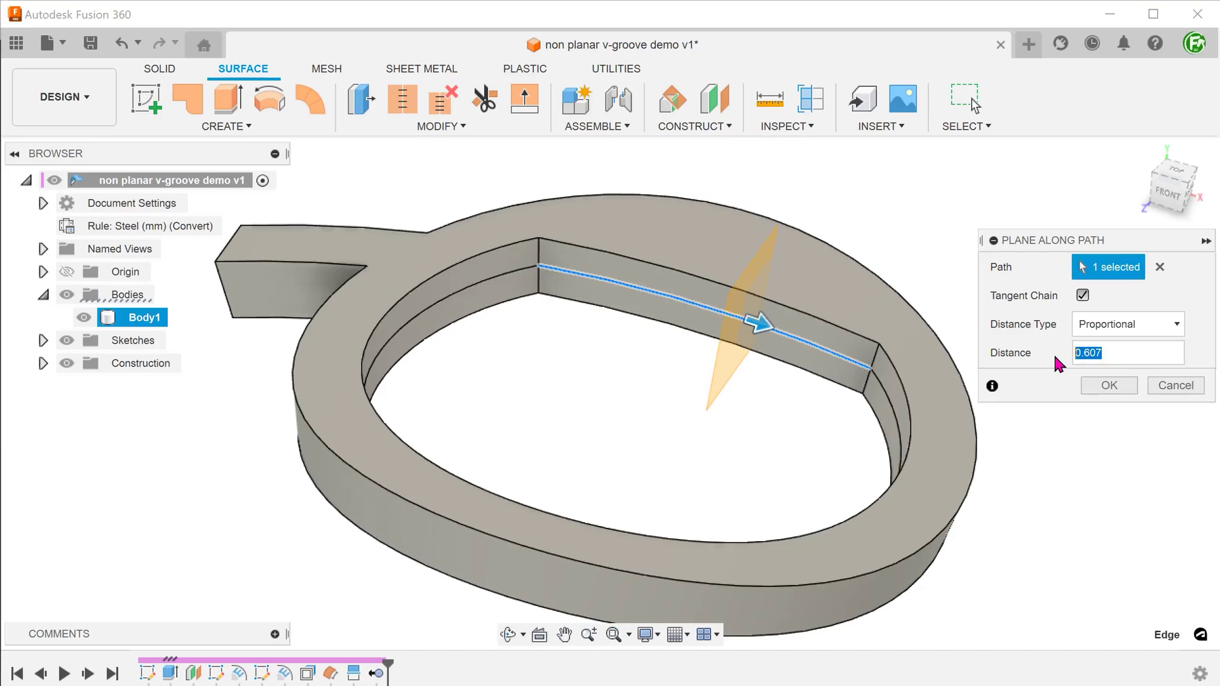
pyautogui.write('0.5')
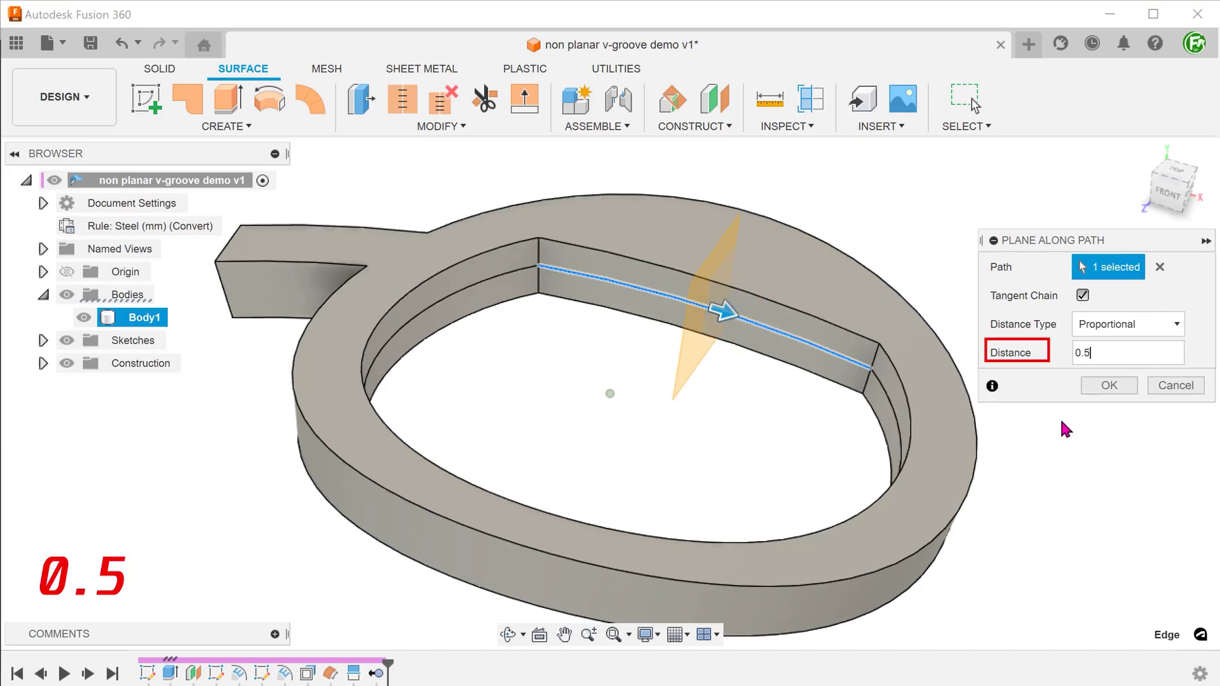
pyautogui.keyDown('shift'); pyautogui.moveTo(1060, 416); pyautogui.dragTo(1099, 420, button='middle'); pyautogui.keyUp('shift')
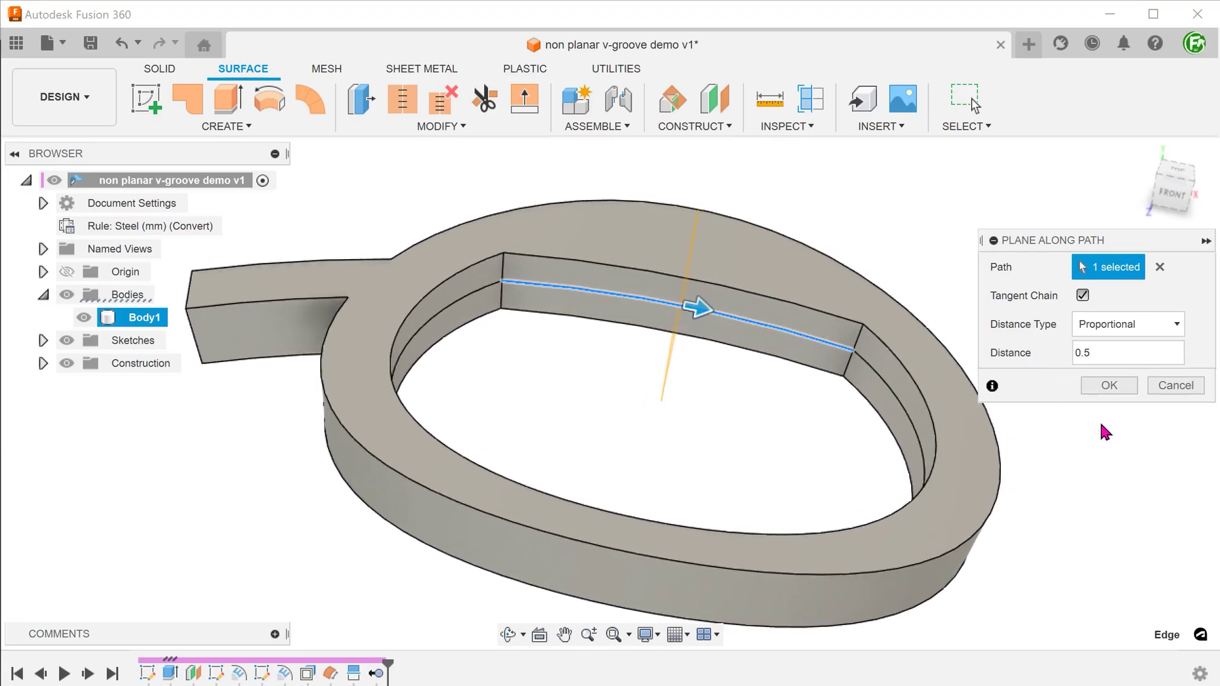
pyautogui.click(1109, 385)
pyautogui.keyDown('shift'); pyautogui.moveTo(921, 420); pyautogui.dragTo(730, 413, button='middle'); pyautogui.keyUp('shift')
# - Start a sketch on Plane4 with Slice turned on to see the section
pyautogui.rightClick(628, 379)
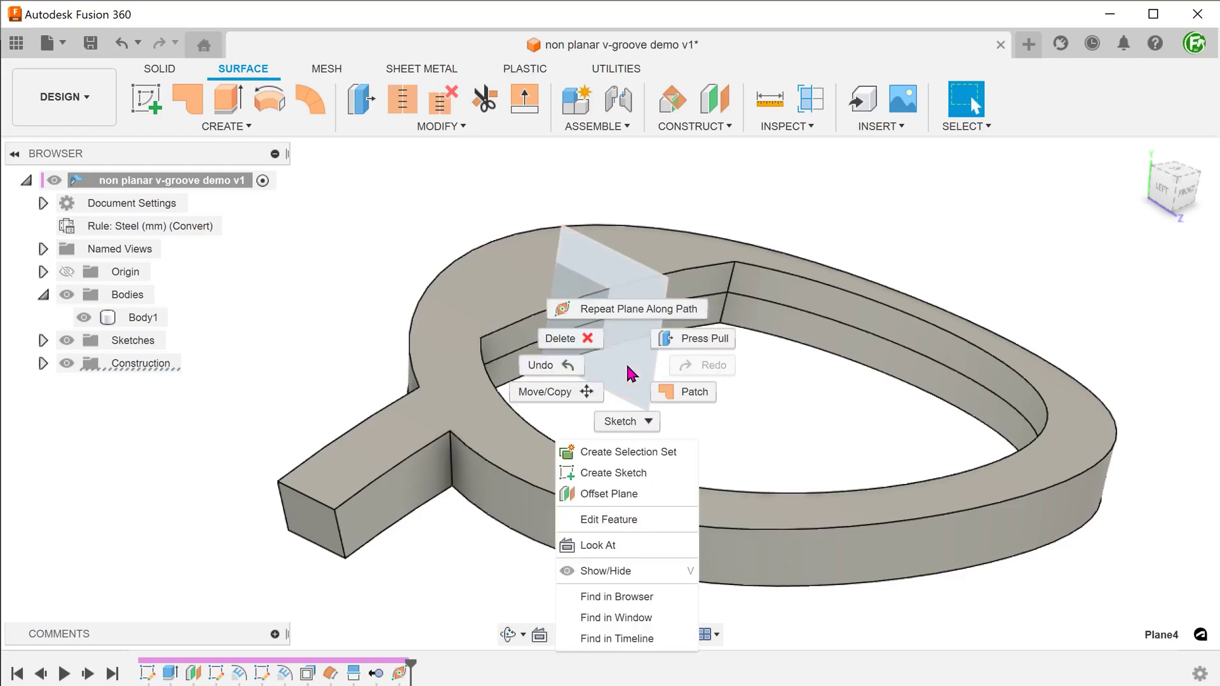
pyautogui.click(635, 469)
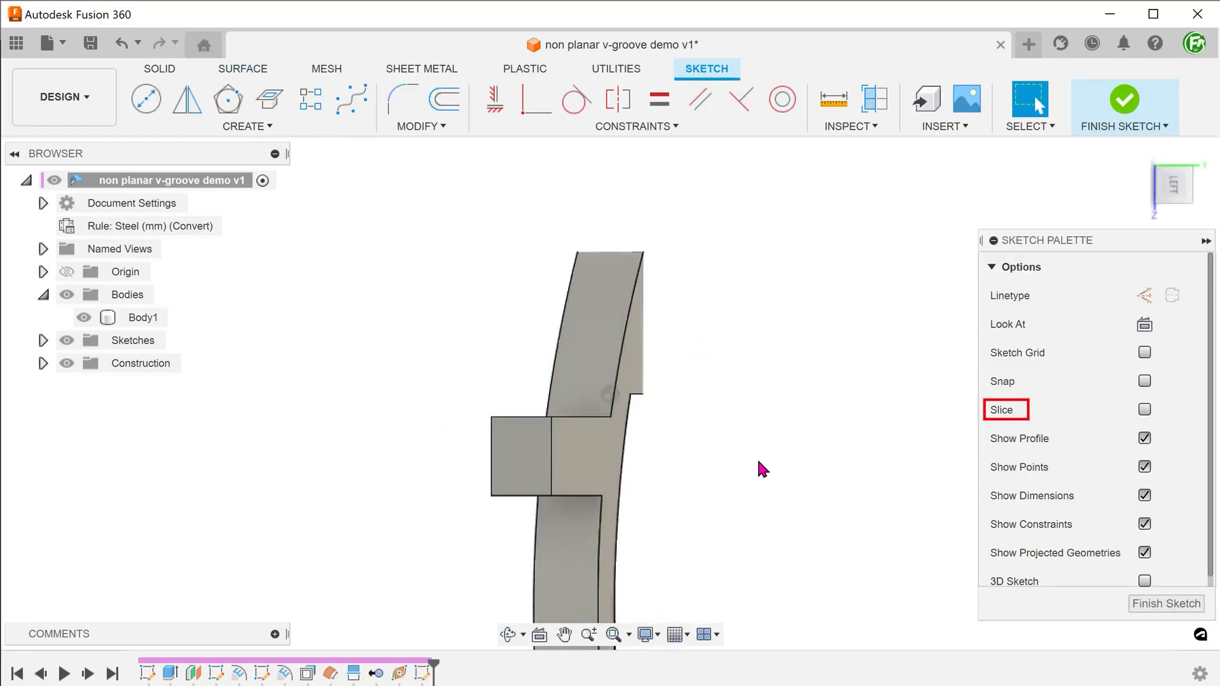
pyautogui.click(1144, 410)
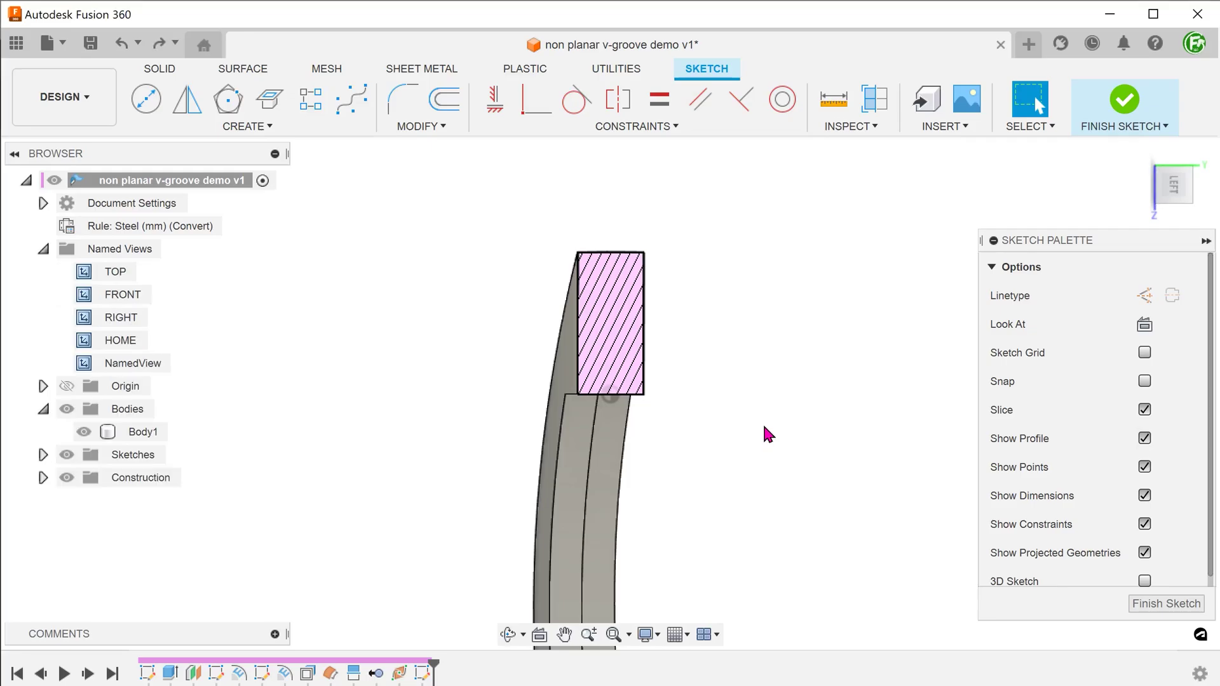
pyautogui.keyDown('shift'); pyautogui.moveTo(764, 426); pyautogui.dragTo(761, 423, button='middle'); pyautogui.keyUp('shift')
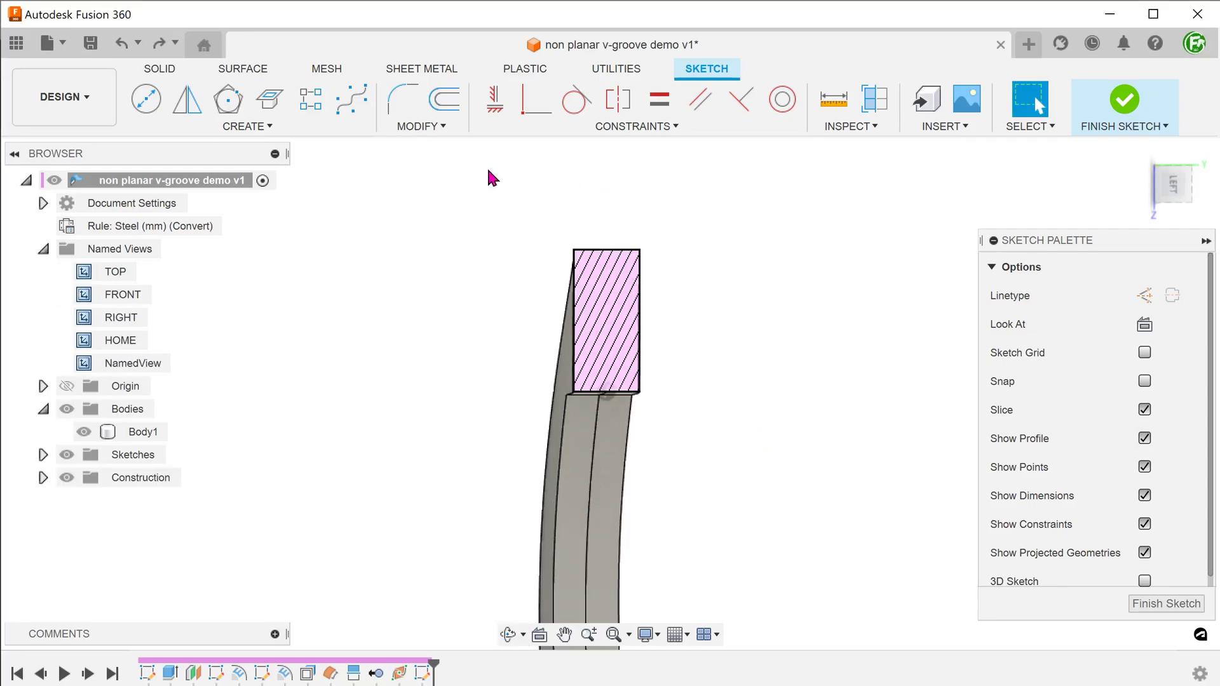
# - Intersect Body1's two curved faces with the sketch plane
pyautogui.click(263, 127)
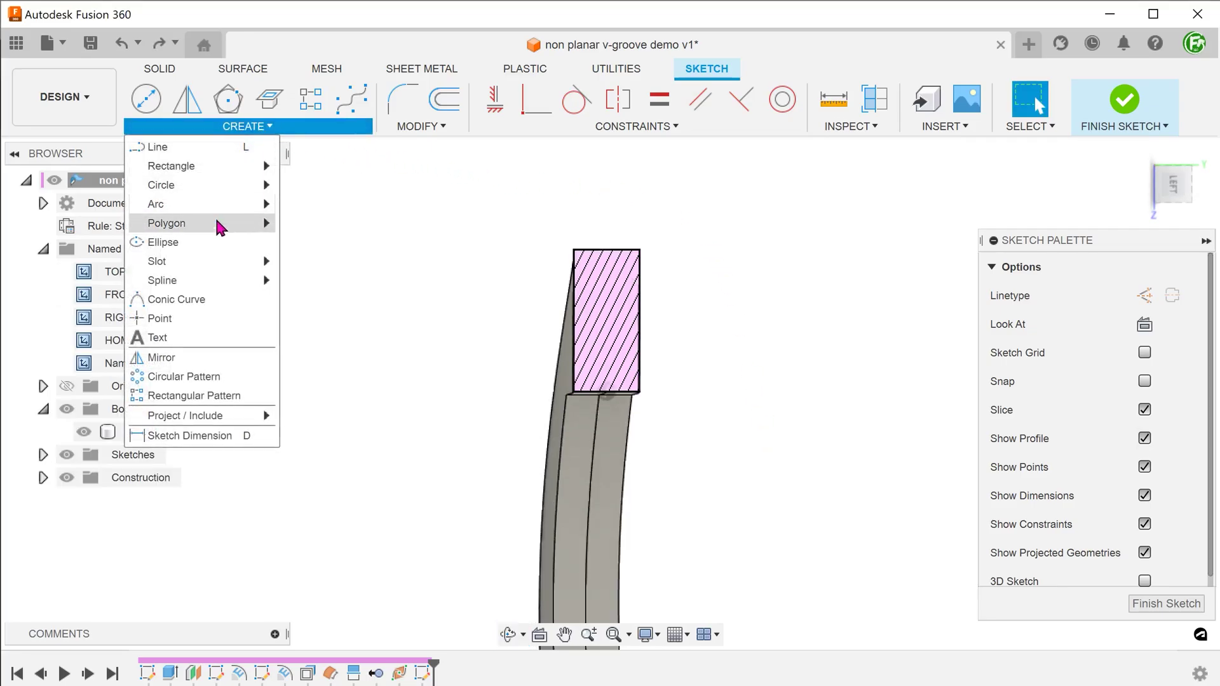
pyautogui.moveTo(226, 416)
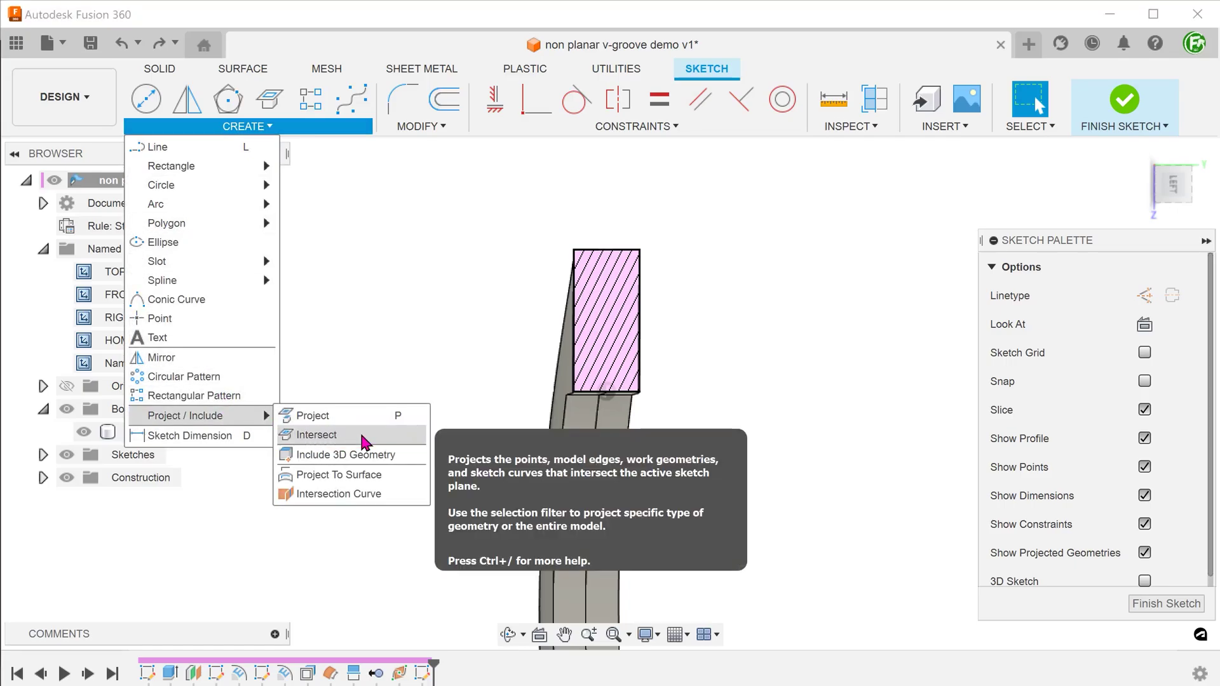
pyautogui.click(364, 438)
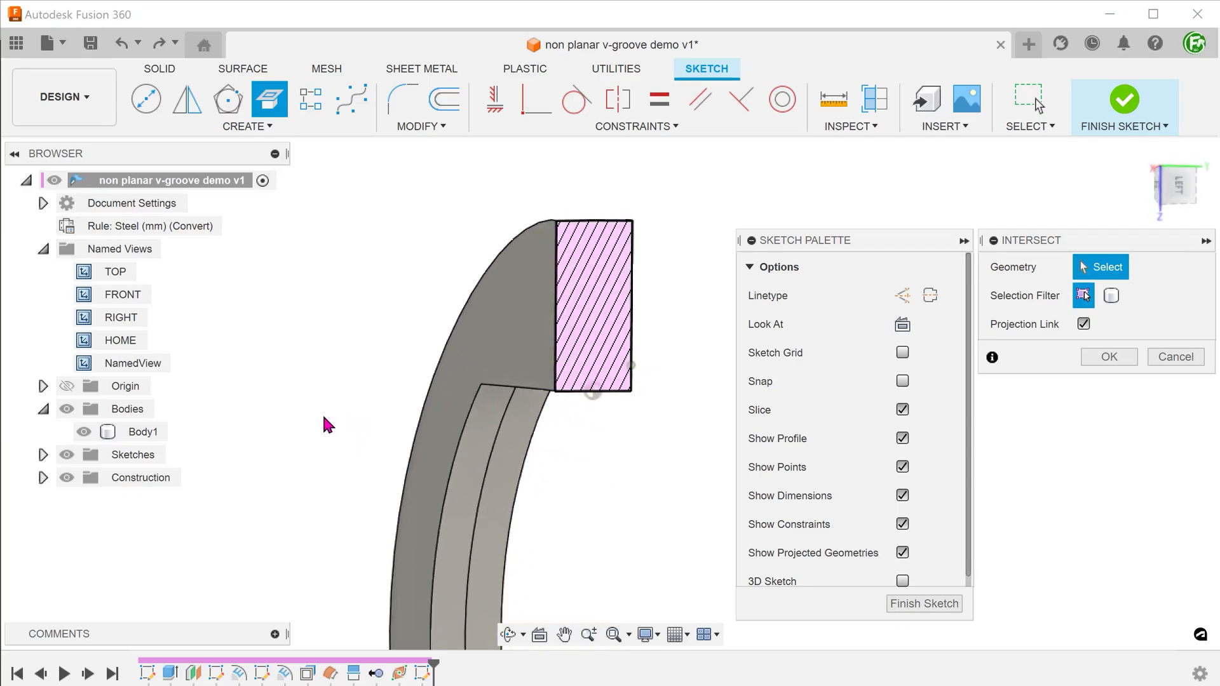
pyautogui.click(493, 346)
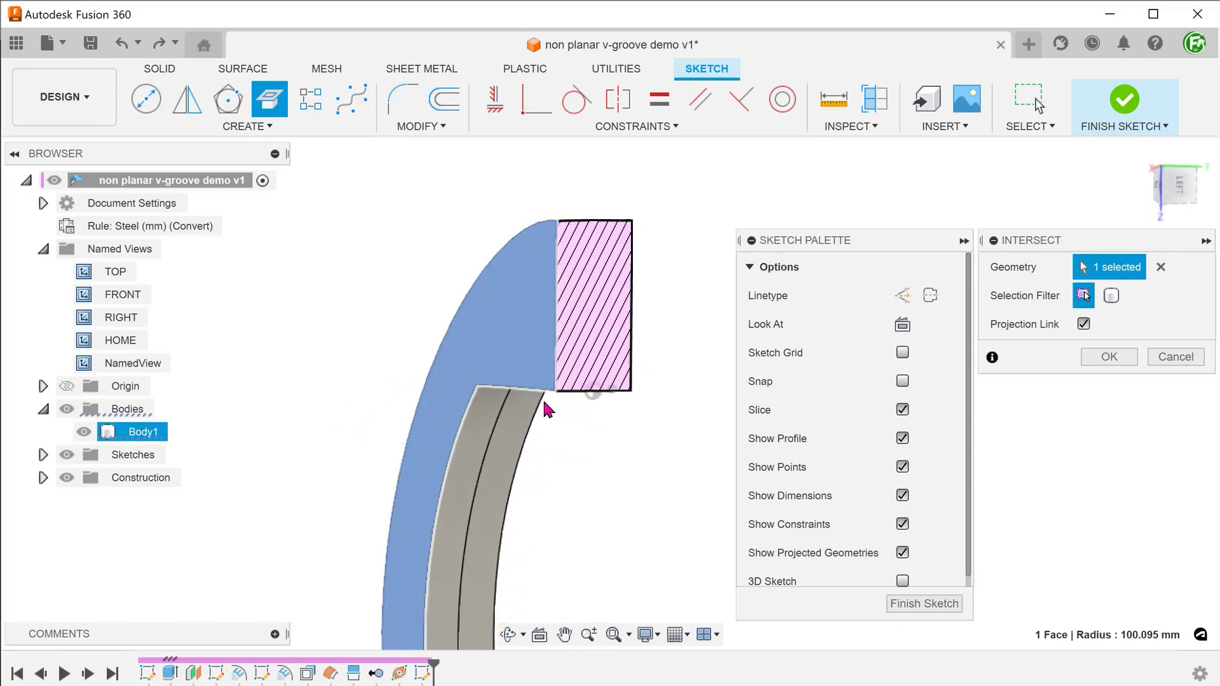
pyautogui.keyDown('shift'); pyautogui.moveTo(575, 430); pyautogui.dragTo(657, 439, button='middle'); pyautogui.keyUp('shift')
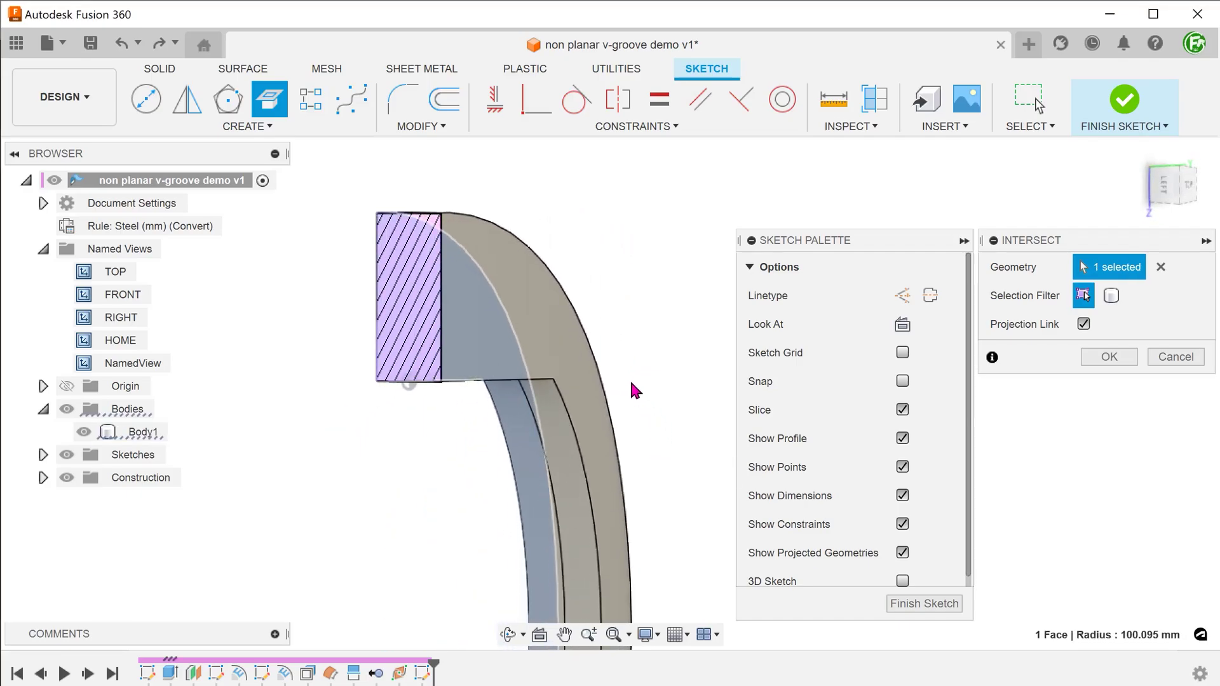
pyautogui.click(542, 332)
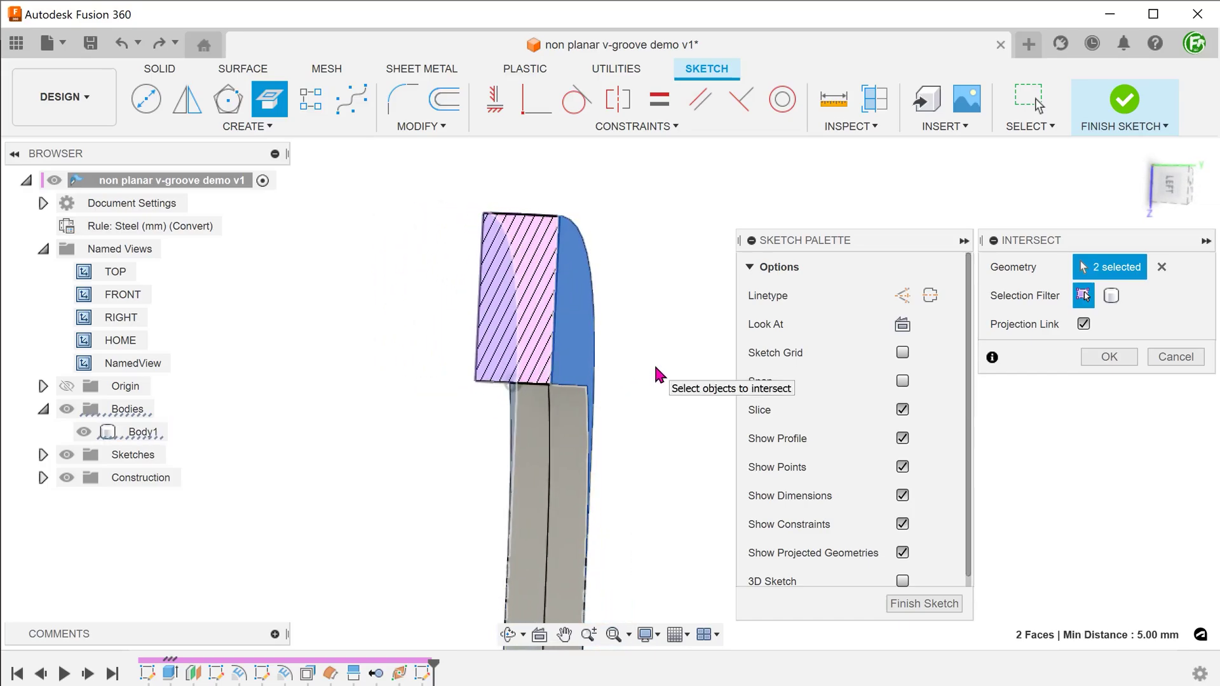
pyautogui.click(1097, 367)
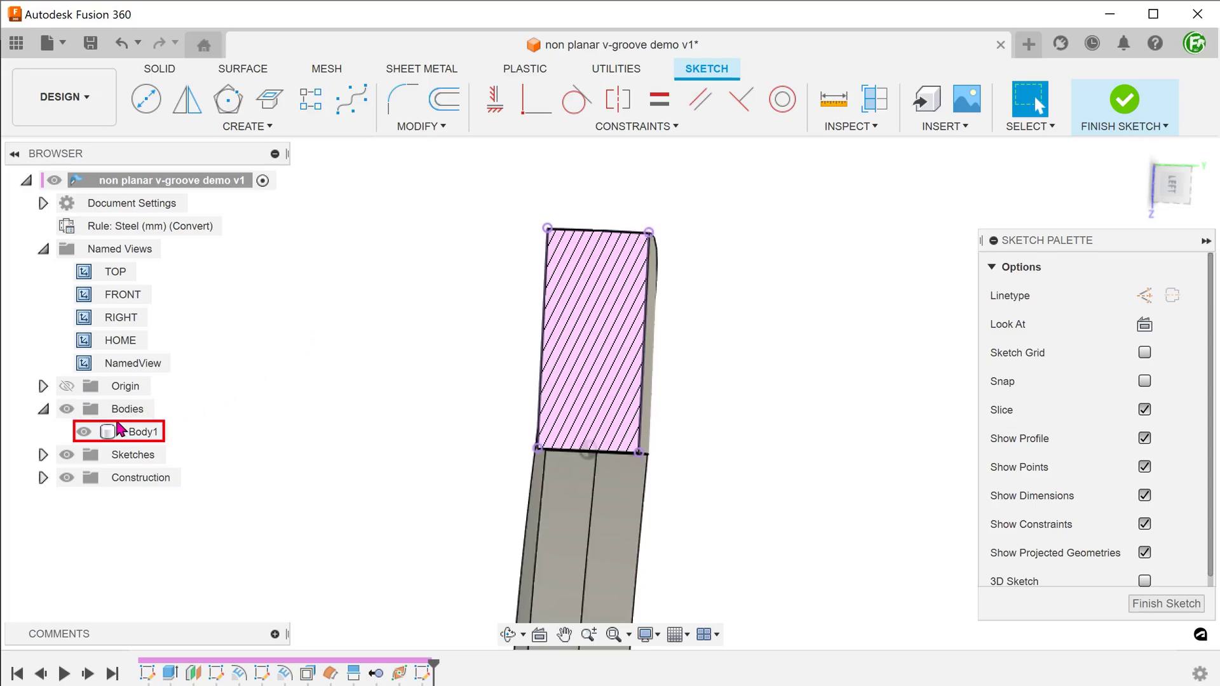
# - Hide Body1, look at the sketch, and draw a 2 mm vertical line up from the centre point
pyautogui.click(84, 432)
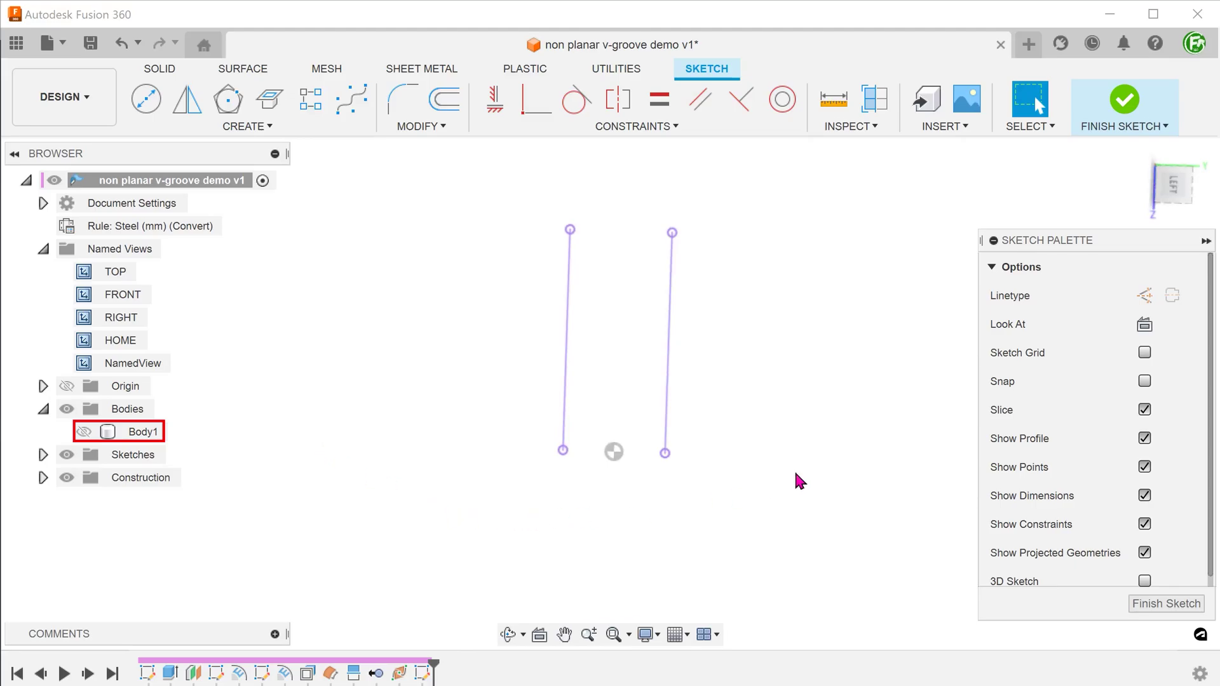
pyautogui.click(1144, 324)
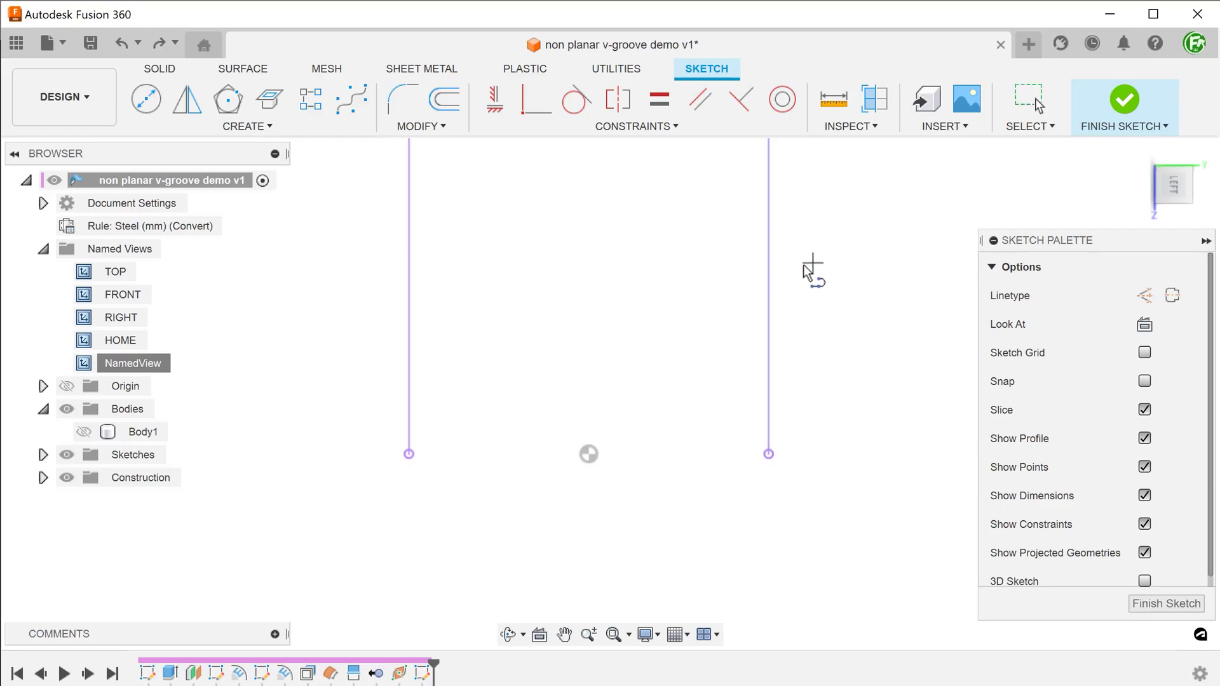
pyautogui.click(588, 453)
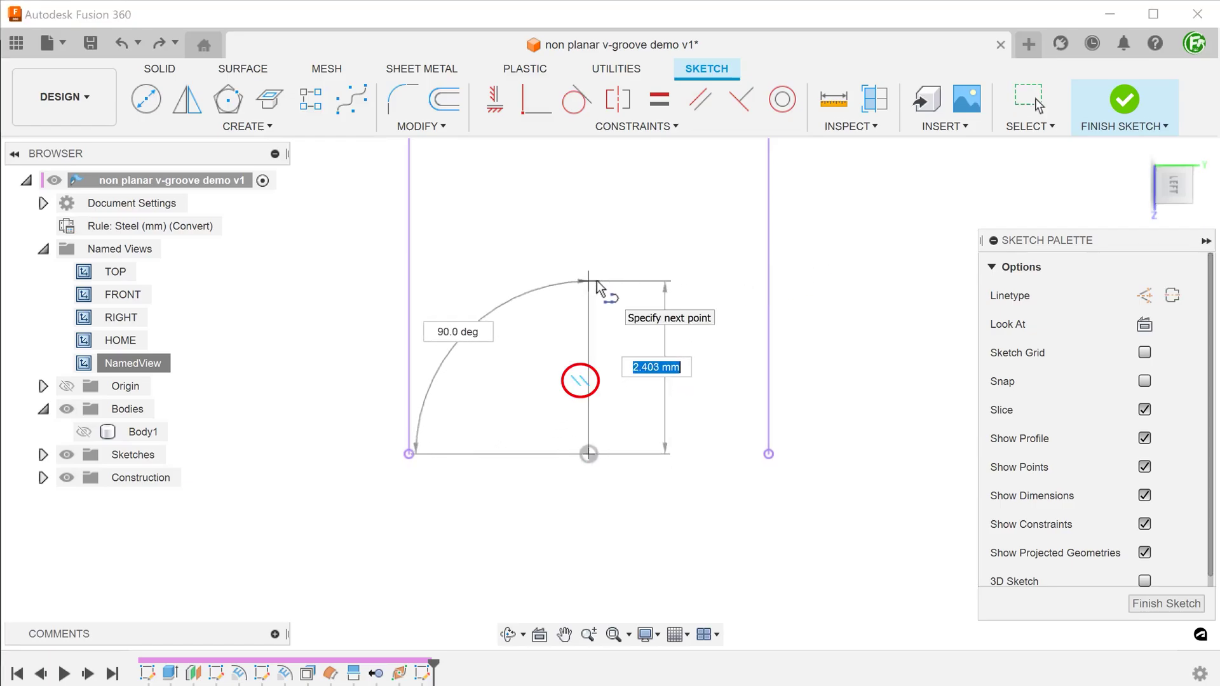
pyautogui.write('2')
pyautogui.press('Return')
pyautogui.press('Escape')
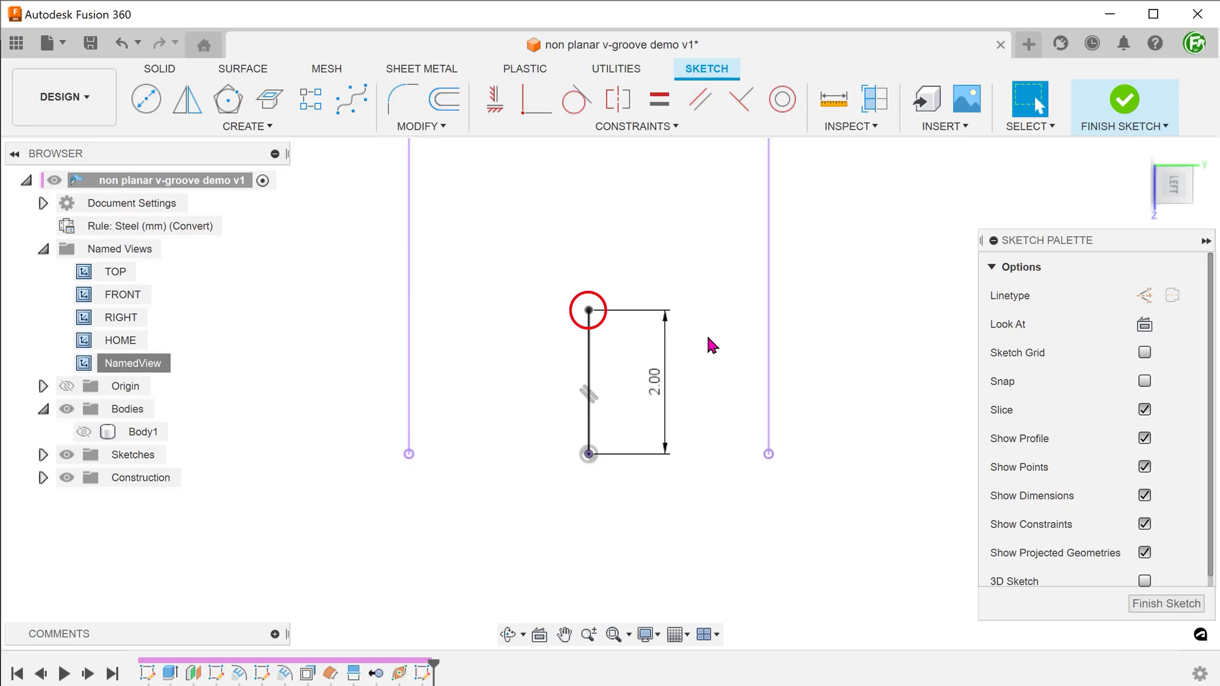
# - Convert the 2 mm vertical line to construction geometry
pyautogui.click(589, 363)
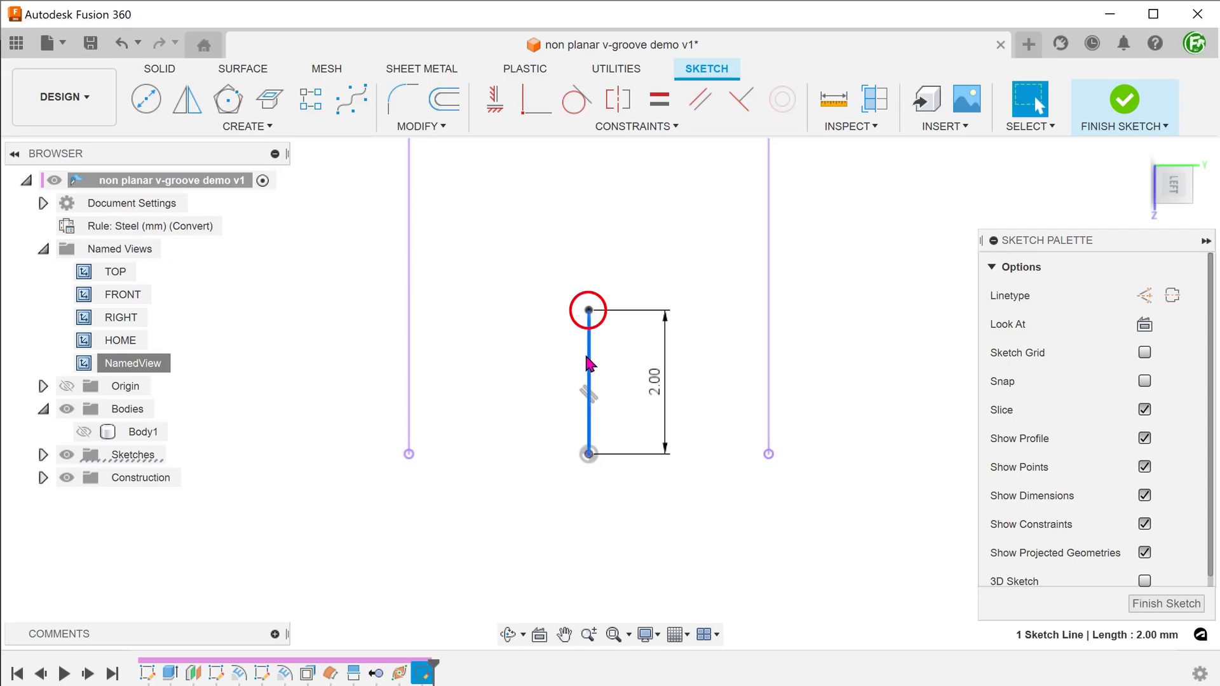
pyautogui.press('x')
pyautogui.press('Escape')
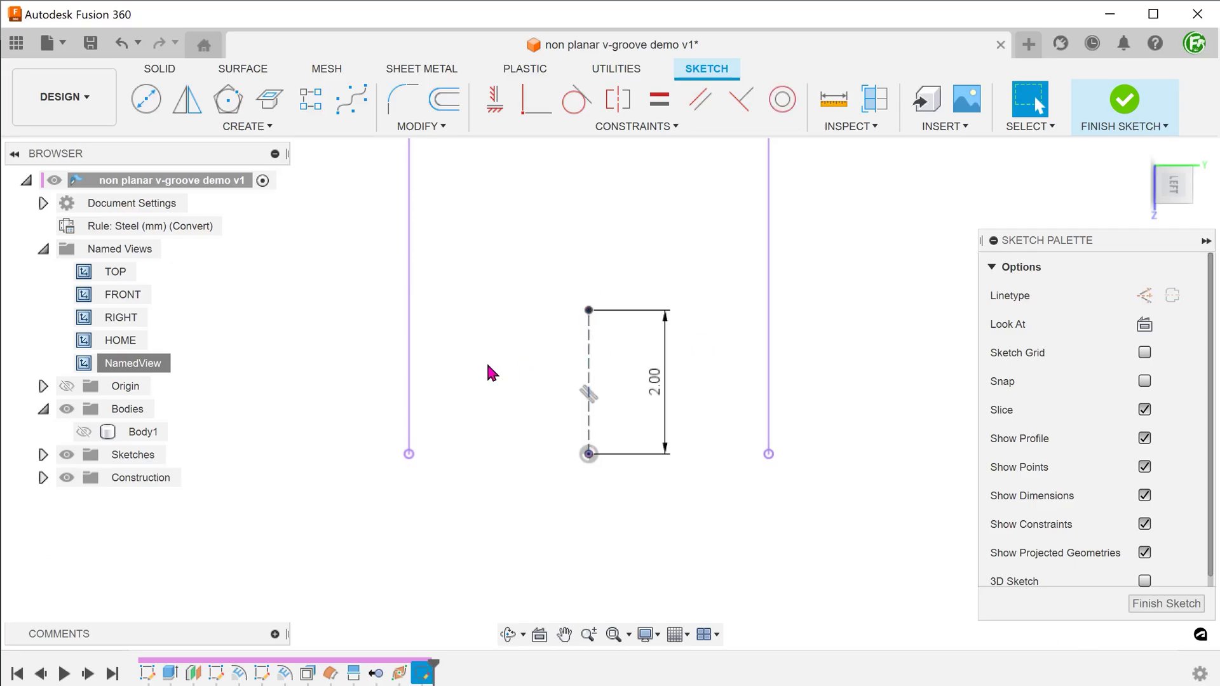
pyautogui.click(481, 367)
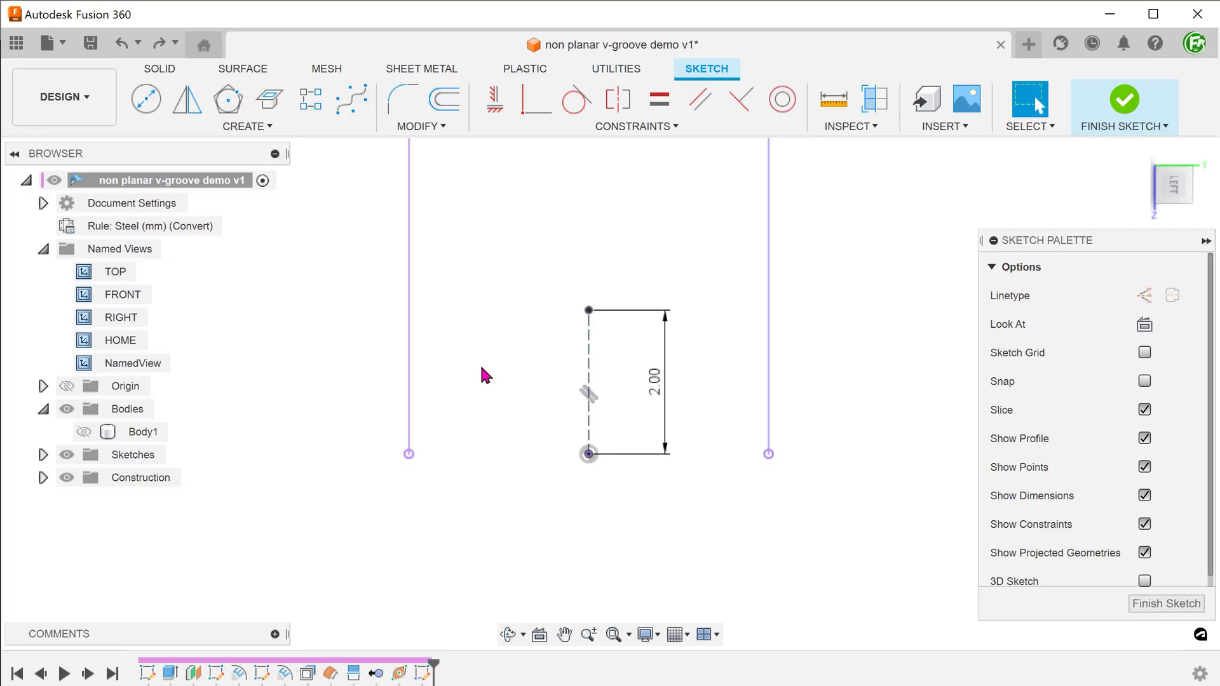
# - Draw a diagonal from the construction line's top, coincident with the left intersection endpoint
pyautogui.press('l')
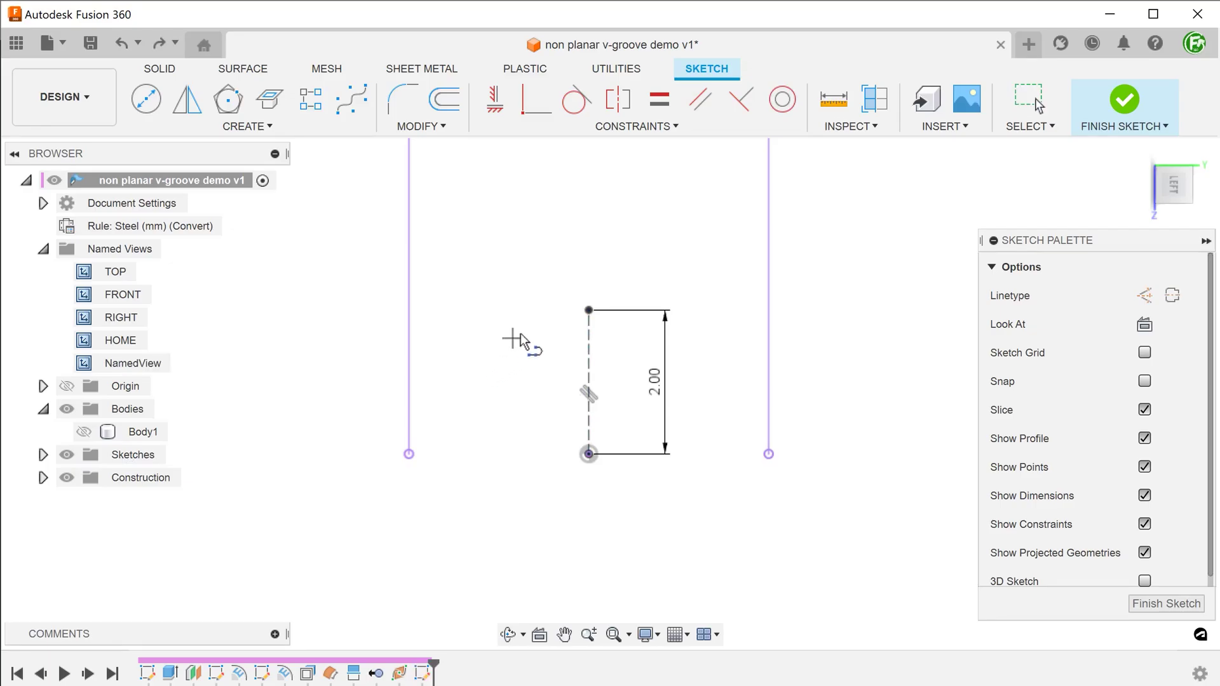
pyautogui.click(586, 317)
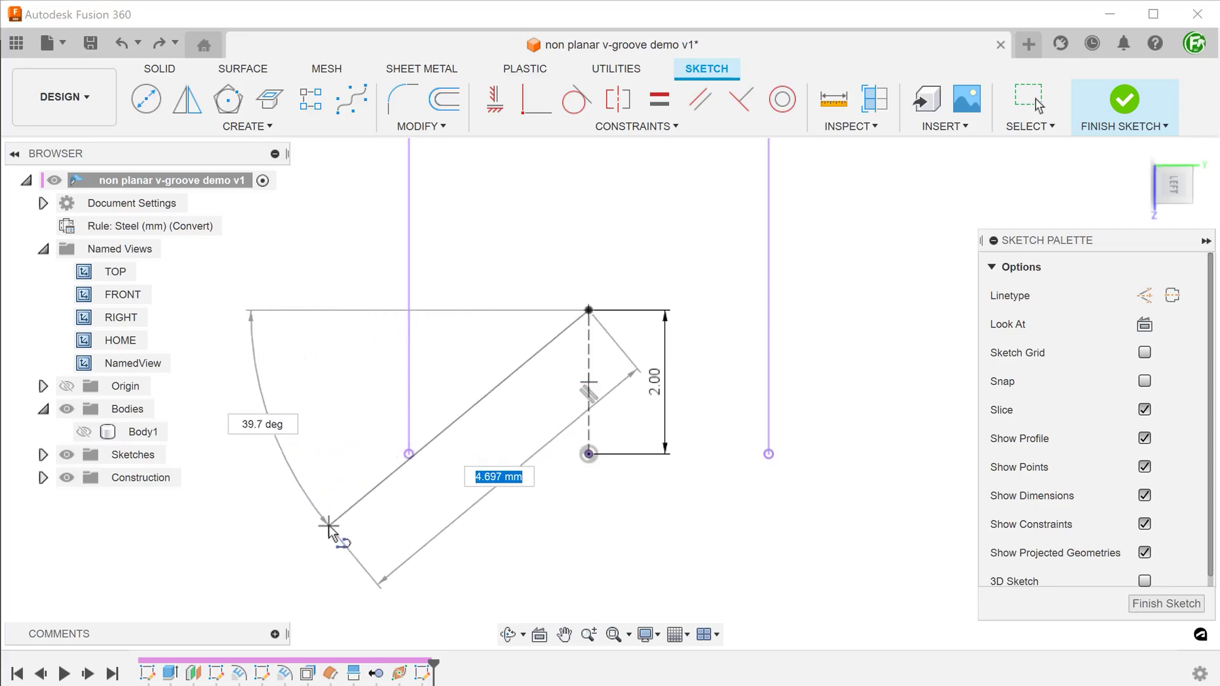
pyautogui.doubleClick(327, 525)
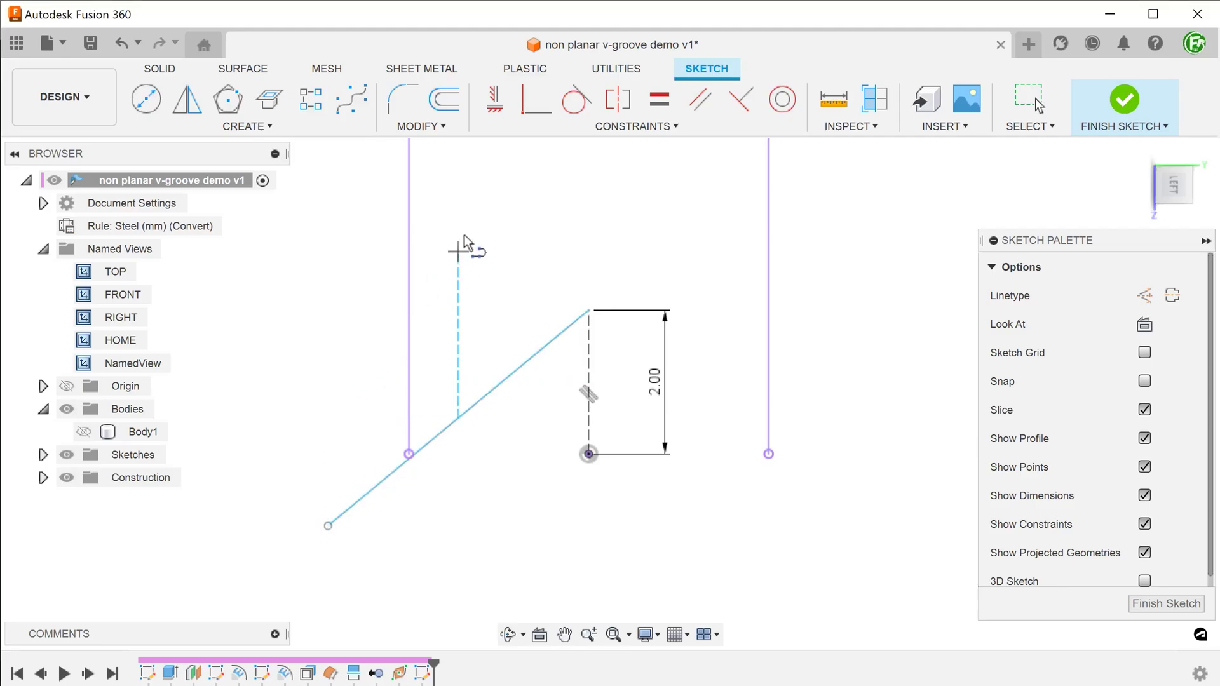
pyautogui.click(535, 109)
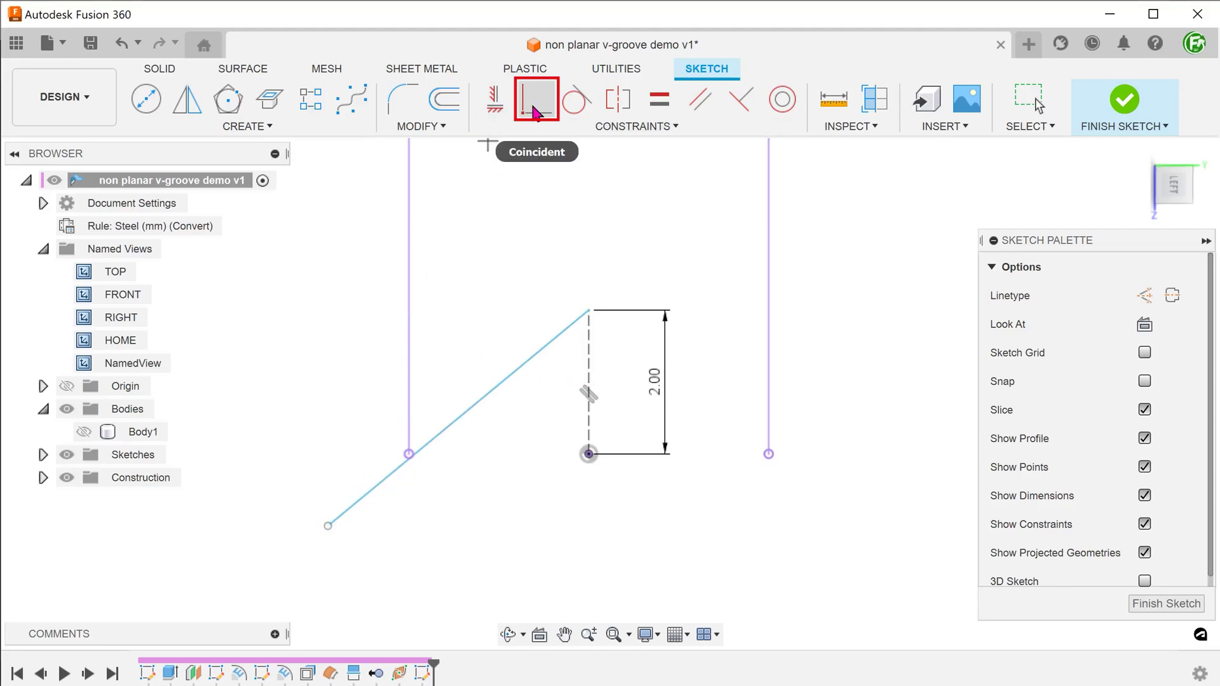
pyautogui.click(535, 109)
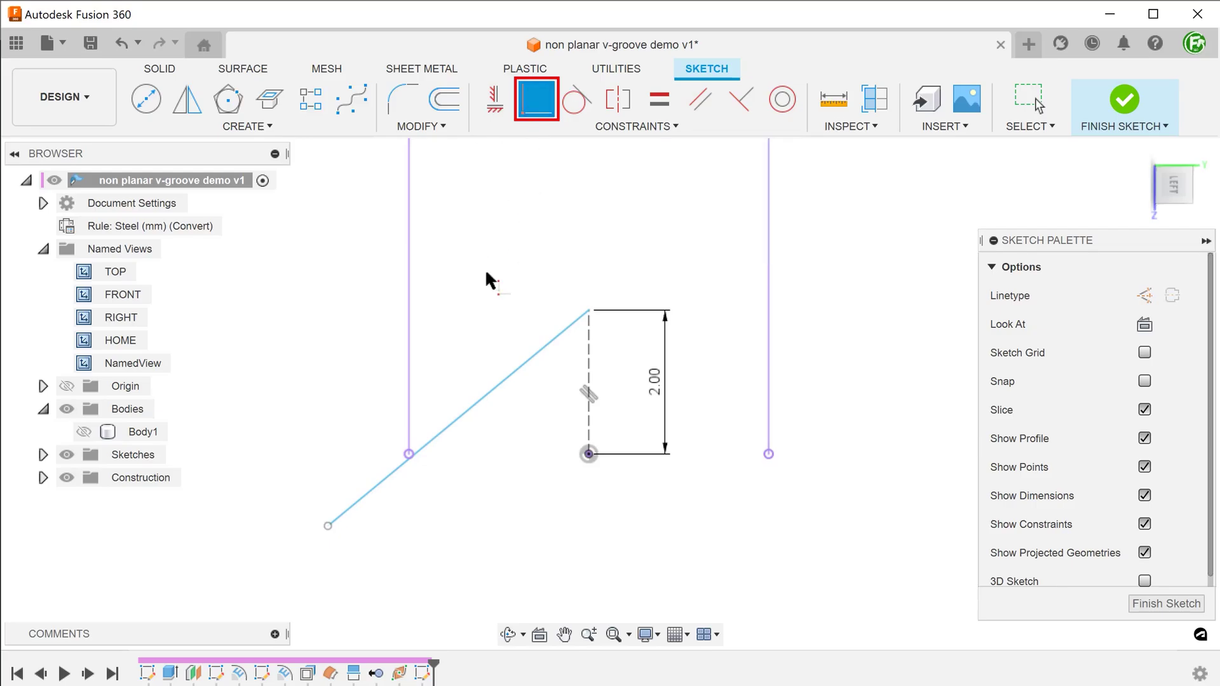
pyautogui.click(475, 399)
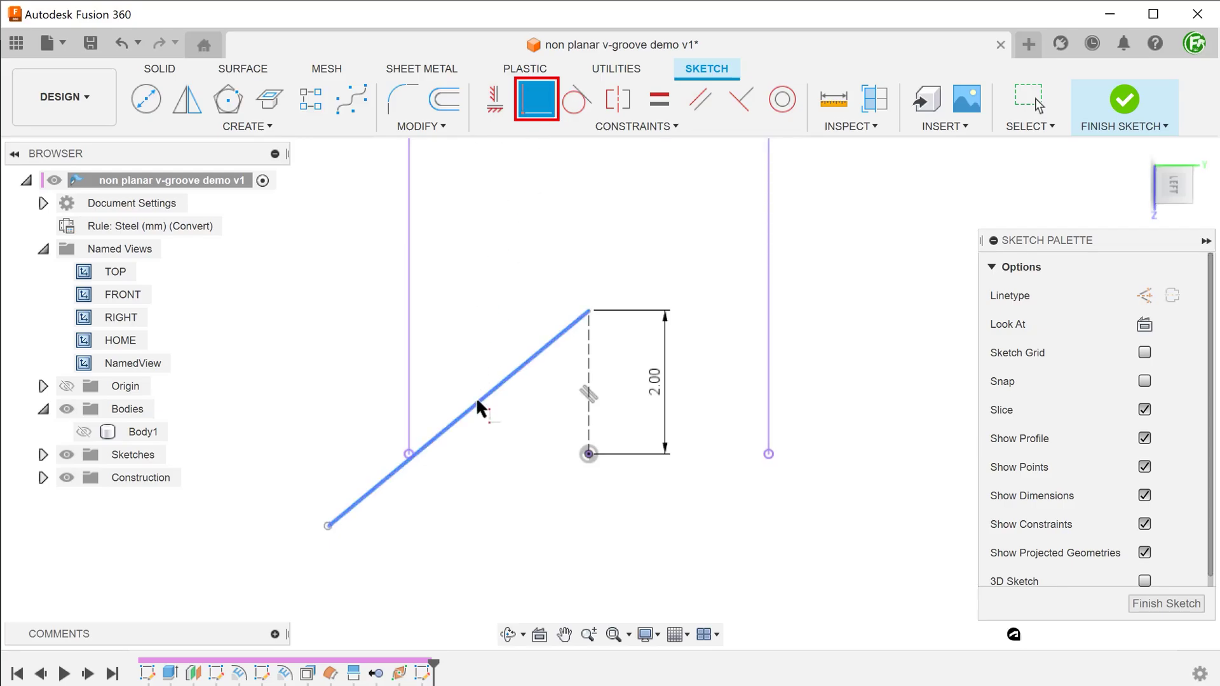
pyautogui.click(410, 453)
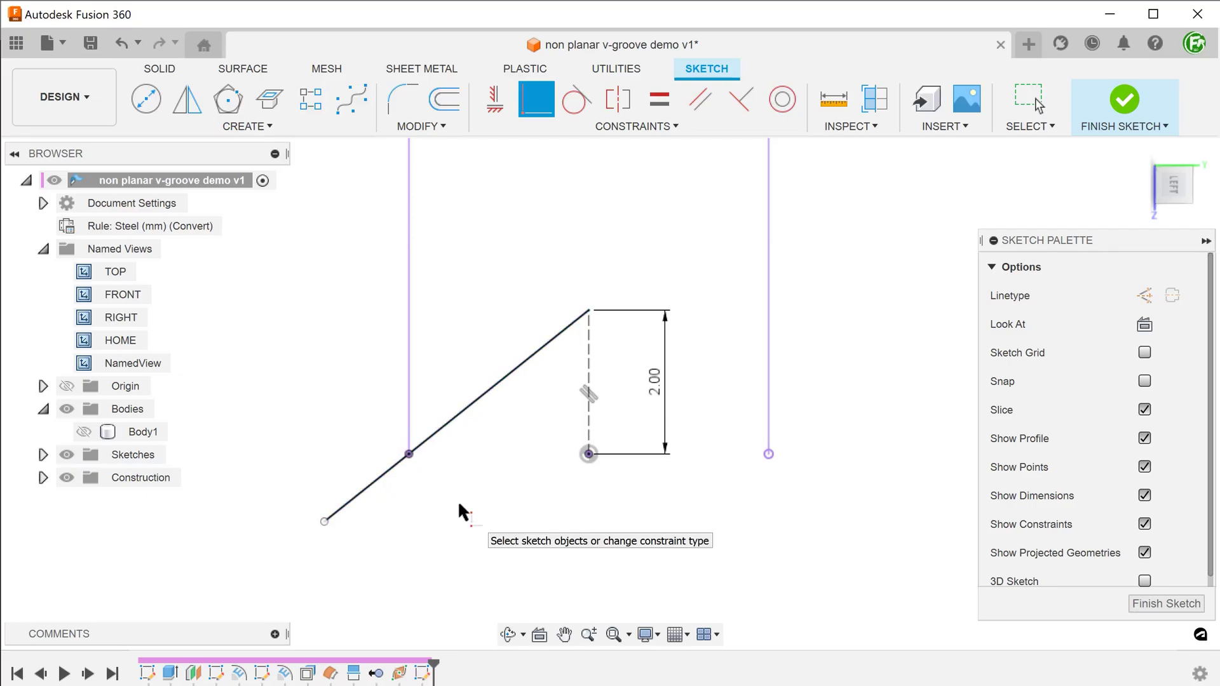
# - Mirror the diagonal about the construction line and close the triangle with a base line
pyautogui.click(187, 101)
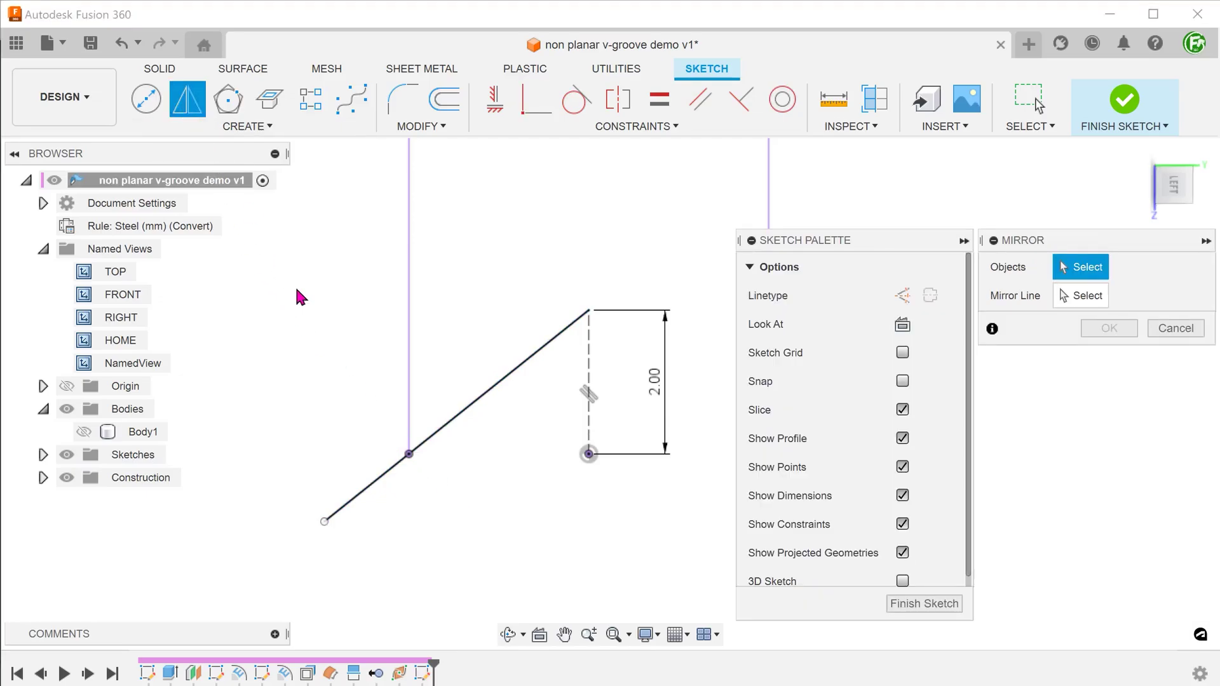
pyautogui.click(473, 406)
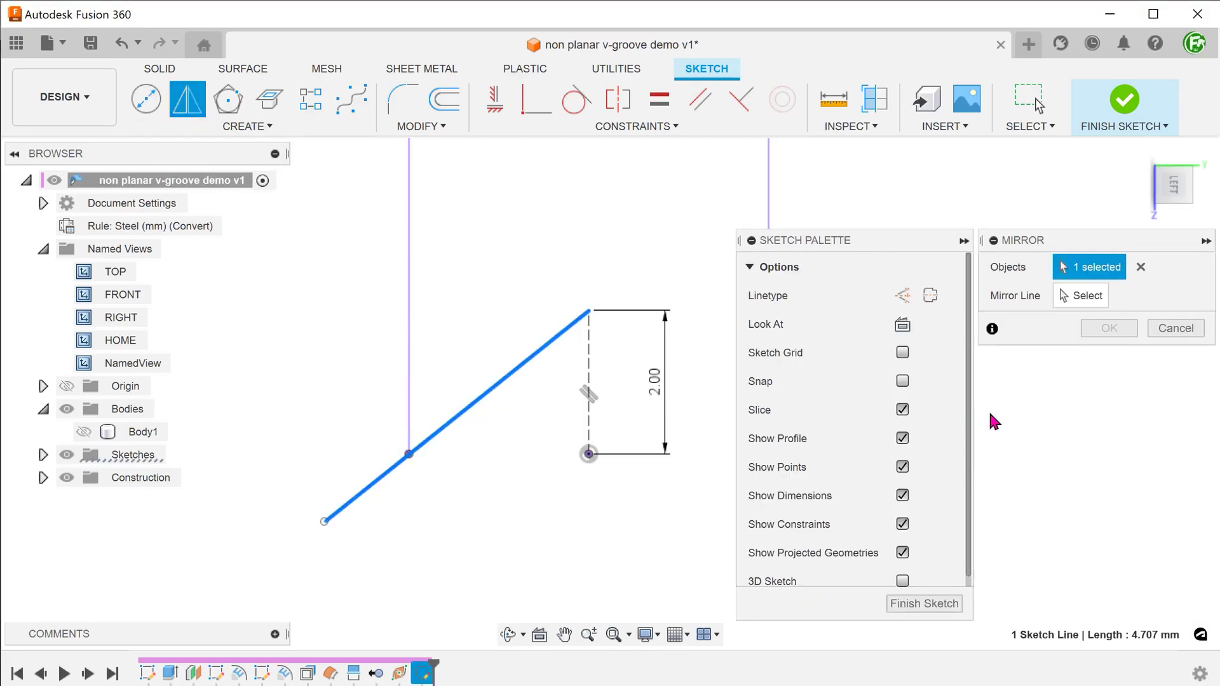
pyautogui.click(1080, 295)
pyautogui.click(590, 434)
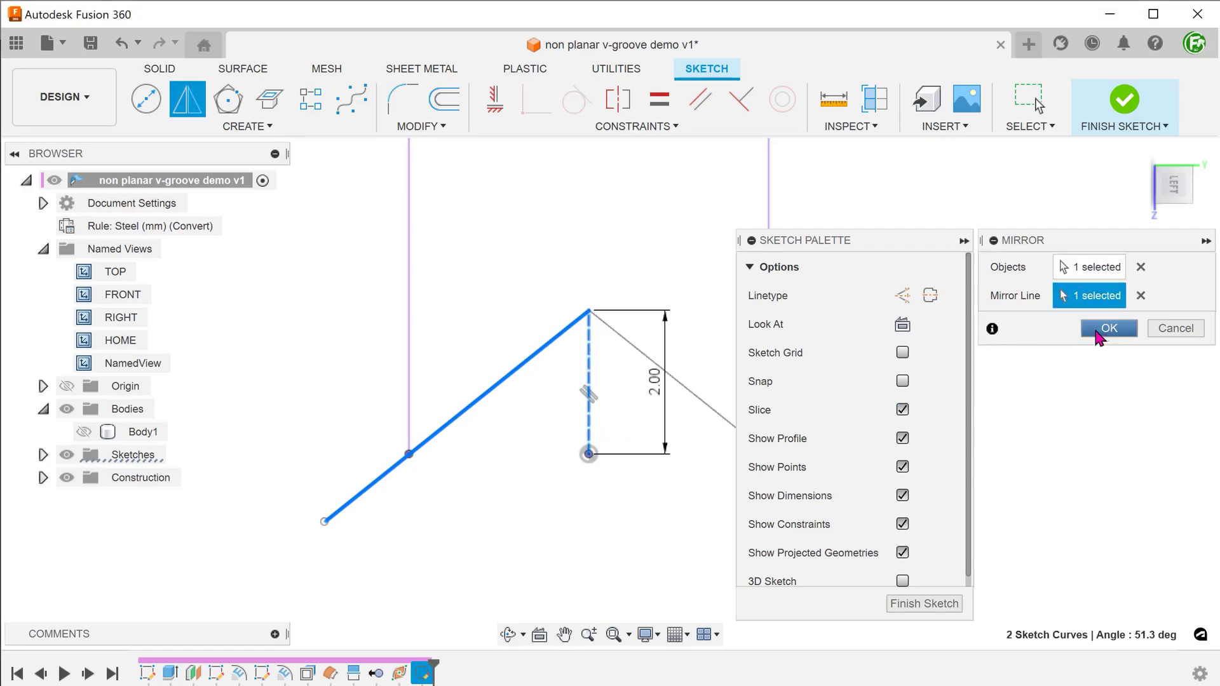
pyautogui.click(1109, 328)
pyautogui.press('l')
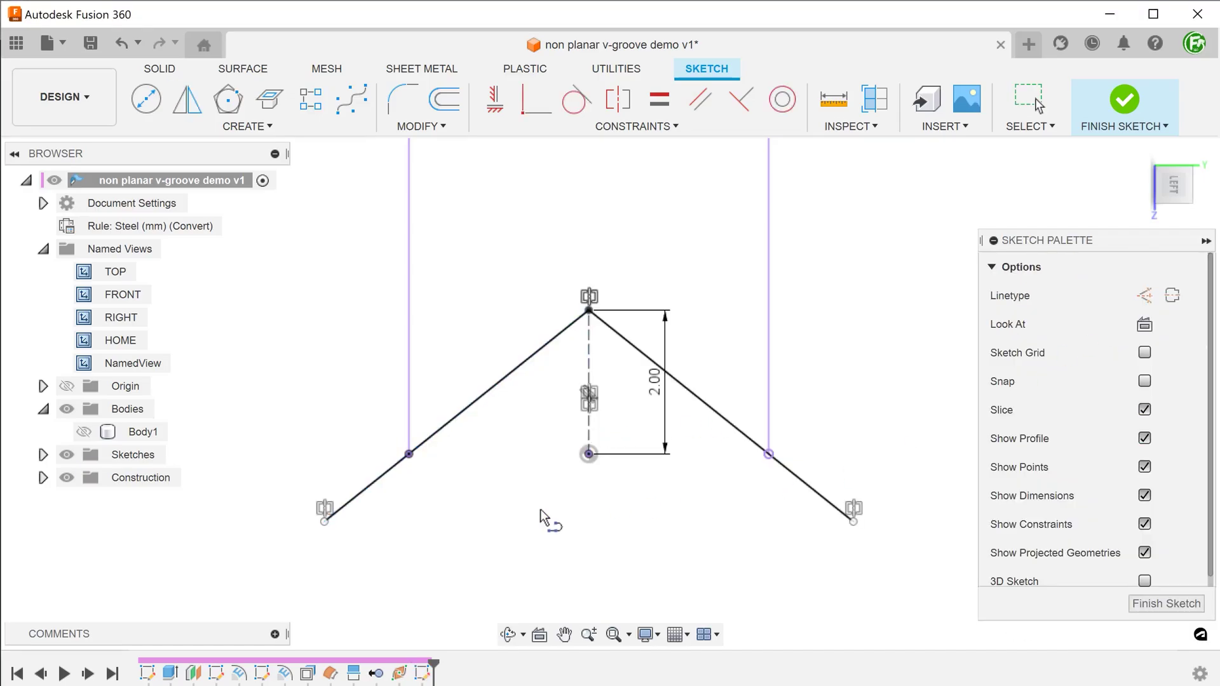
pyautogui.click(324, 522)
pyautogui.click(855, 525)
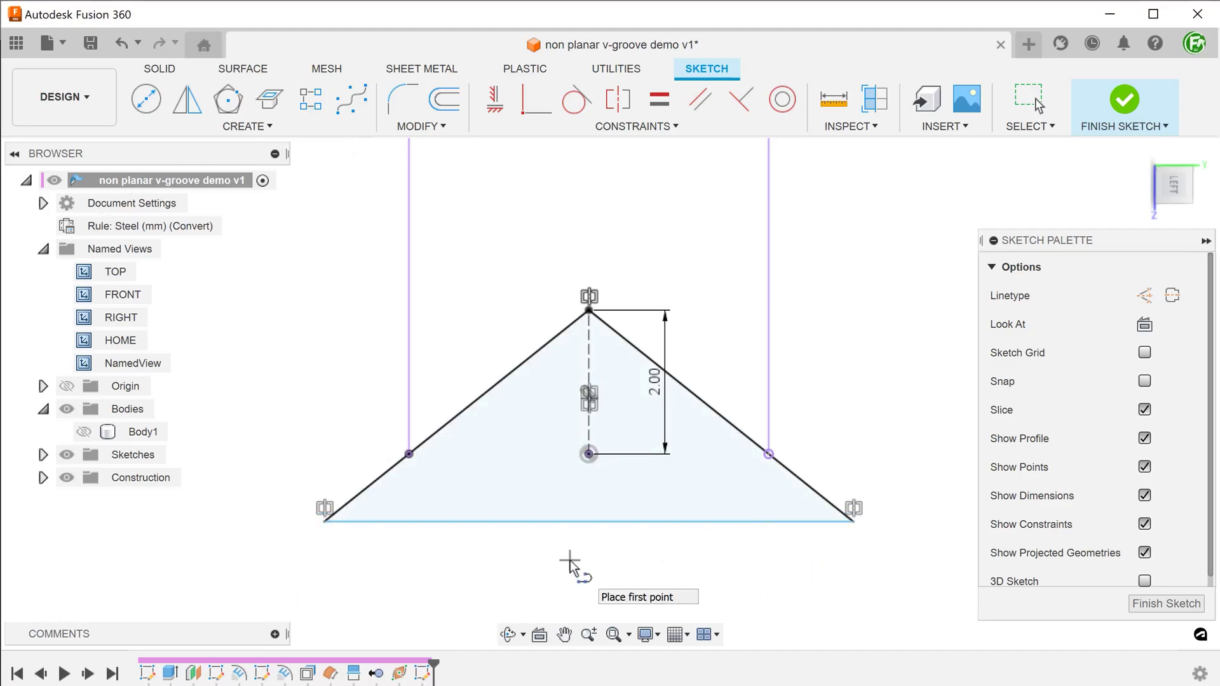
# - Dimension the base line 1.00 mm from the centre point and finish the sketch
pyautogui.press('d')
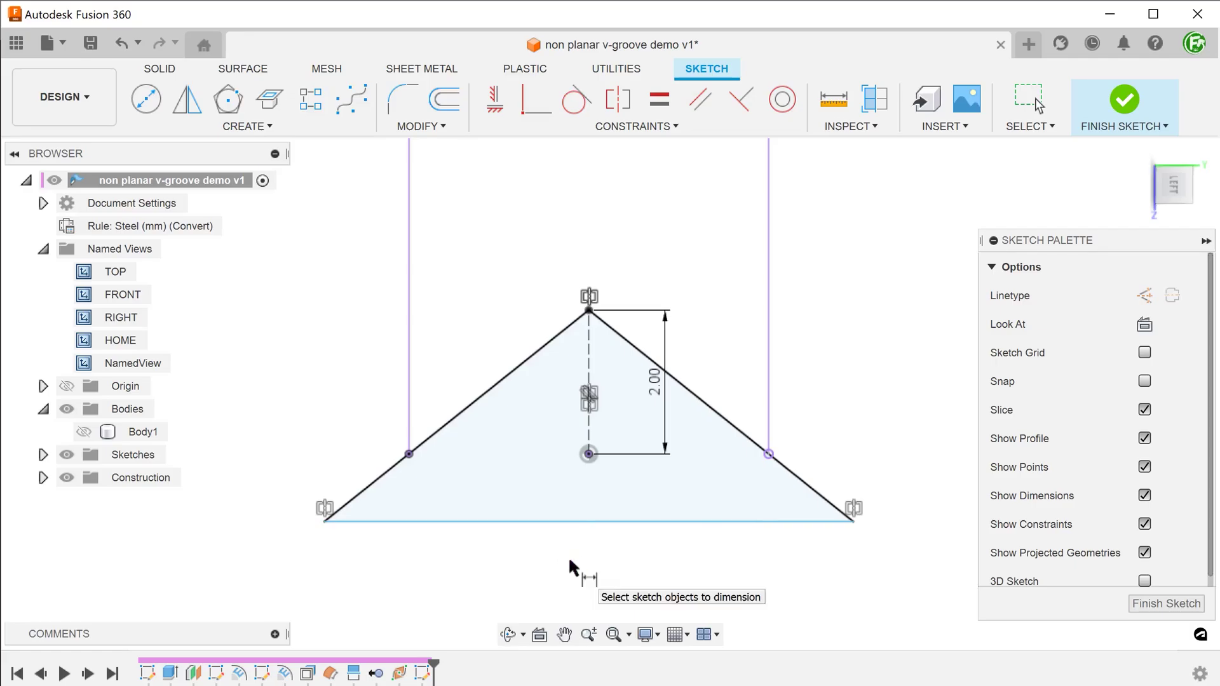
pyautogui.click(577, 521)
pyautogui.click(586, 454)
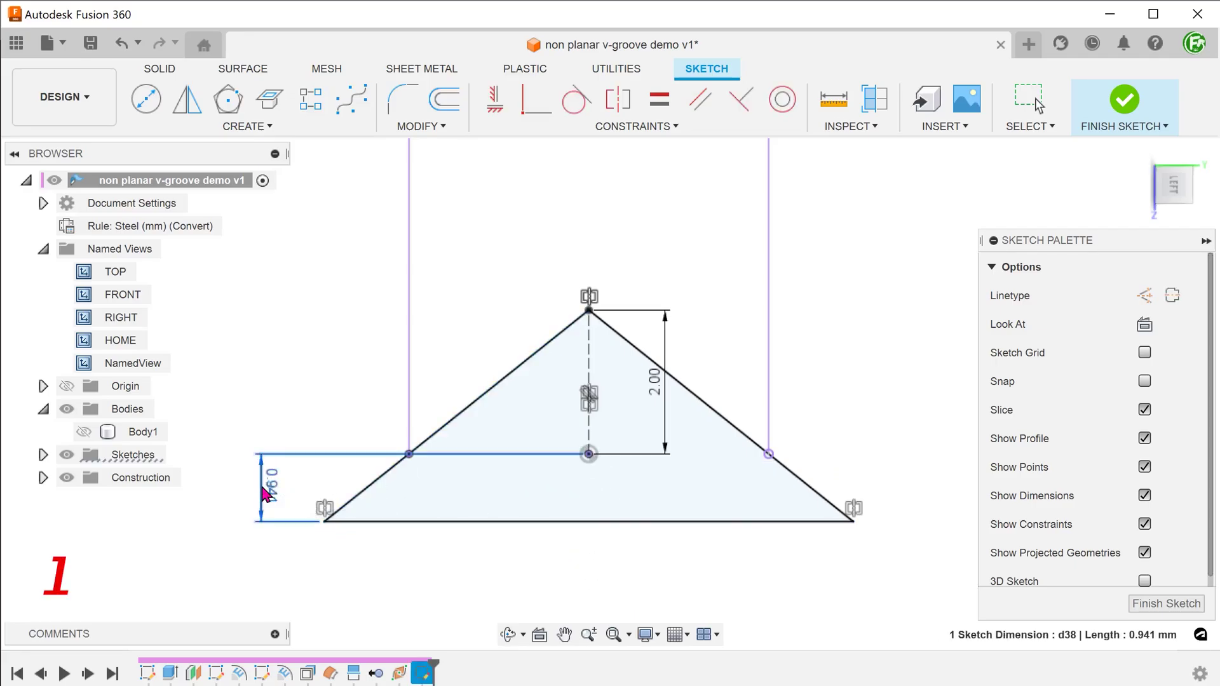
pyautogui.click(264, 494)
pyautogui.write('1')
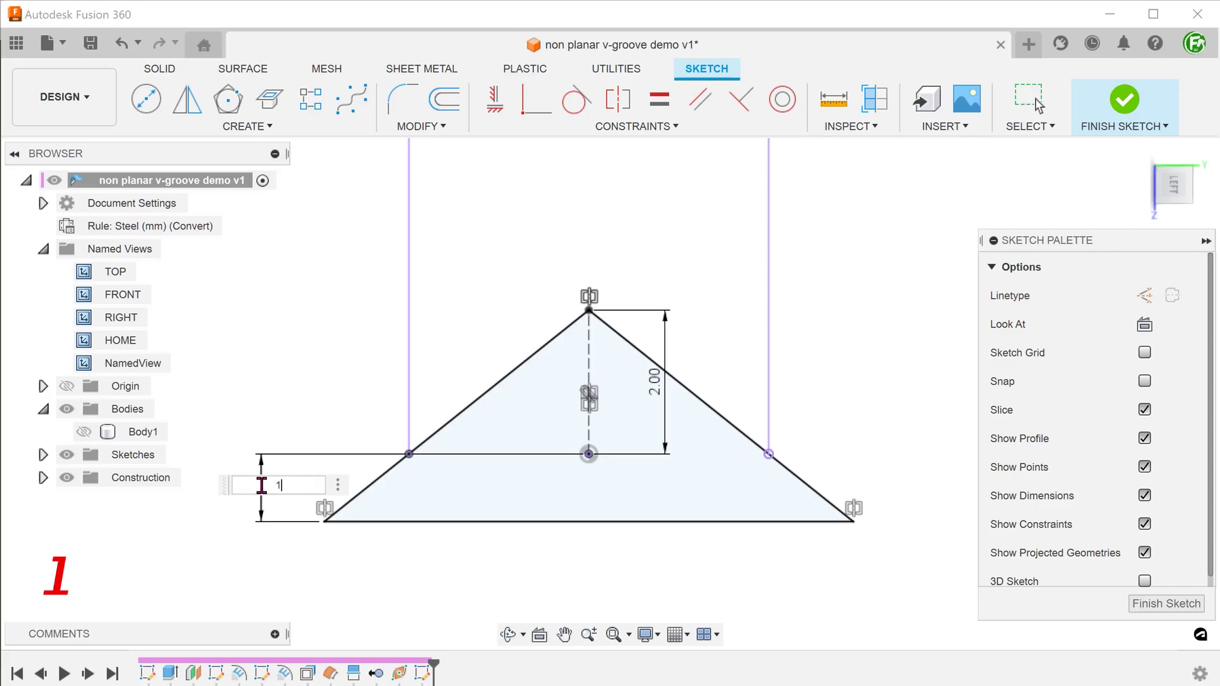
pyautogui.press('Return')
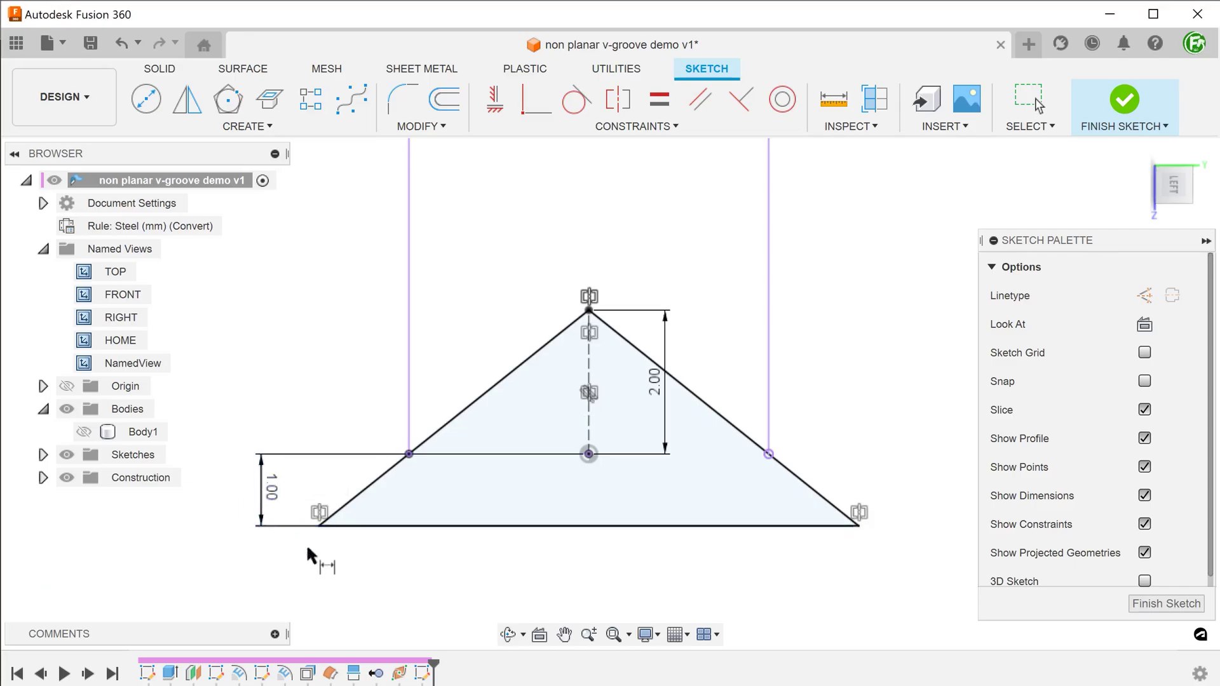
pyautogui.press('Escape')
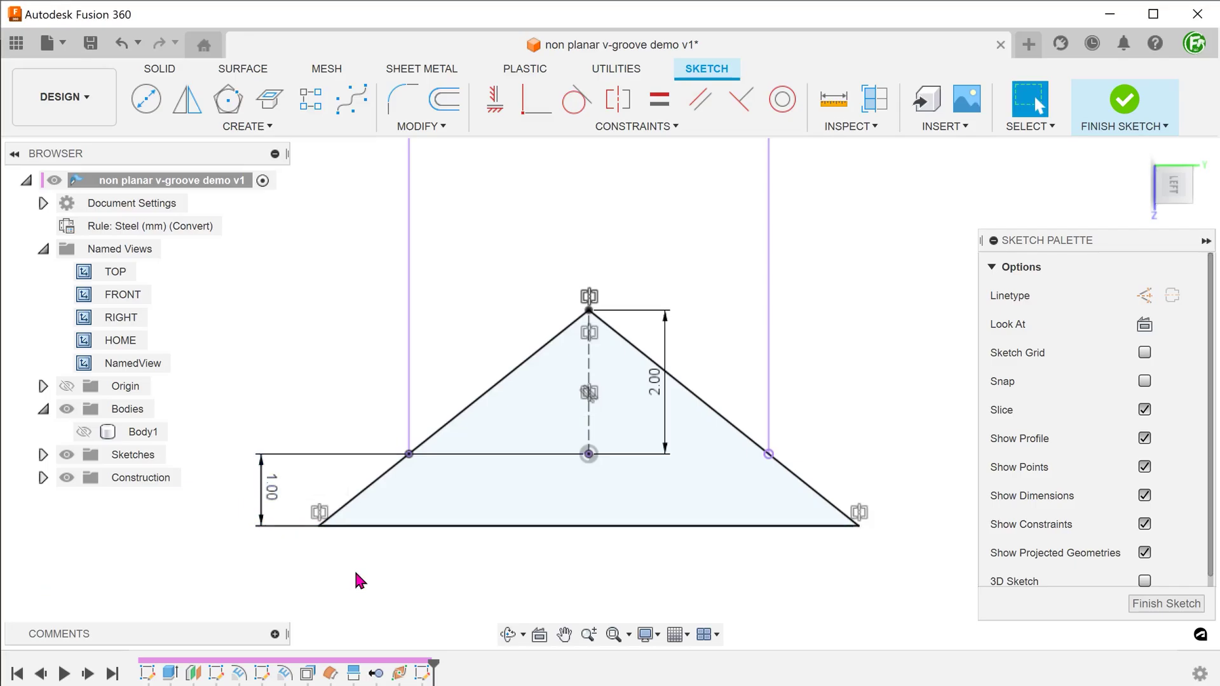
pyautogui.click(1123, 103)
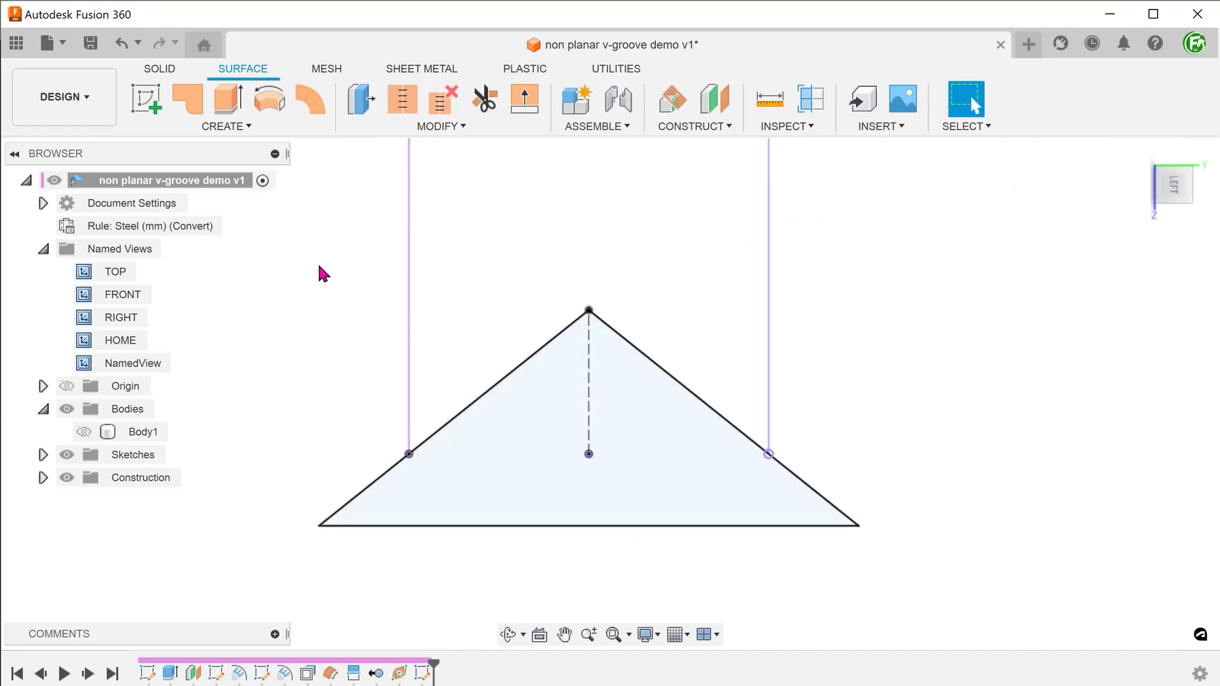
# - Unhide Body1, select the triangular profile on its inner wall, and return to the home view
pyautogui.press('F6')
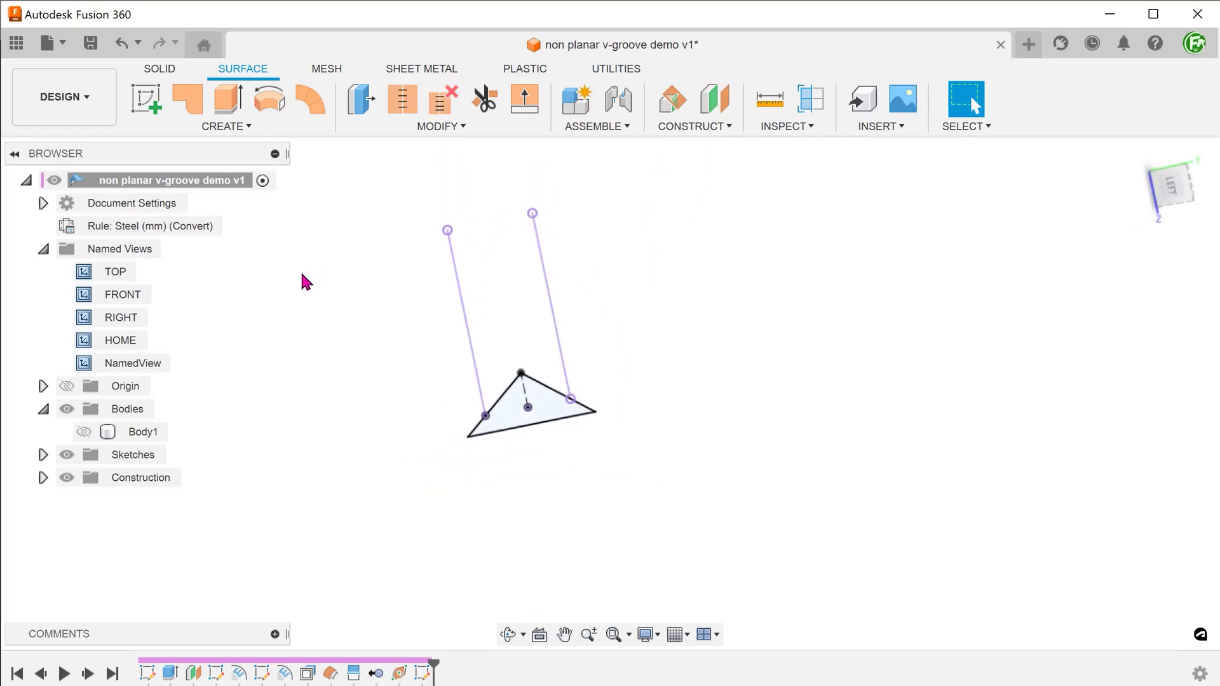
pyautogui.click(83, 431)
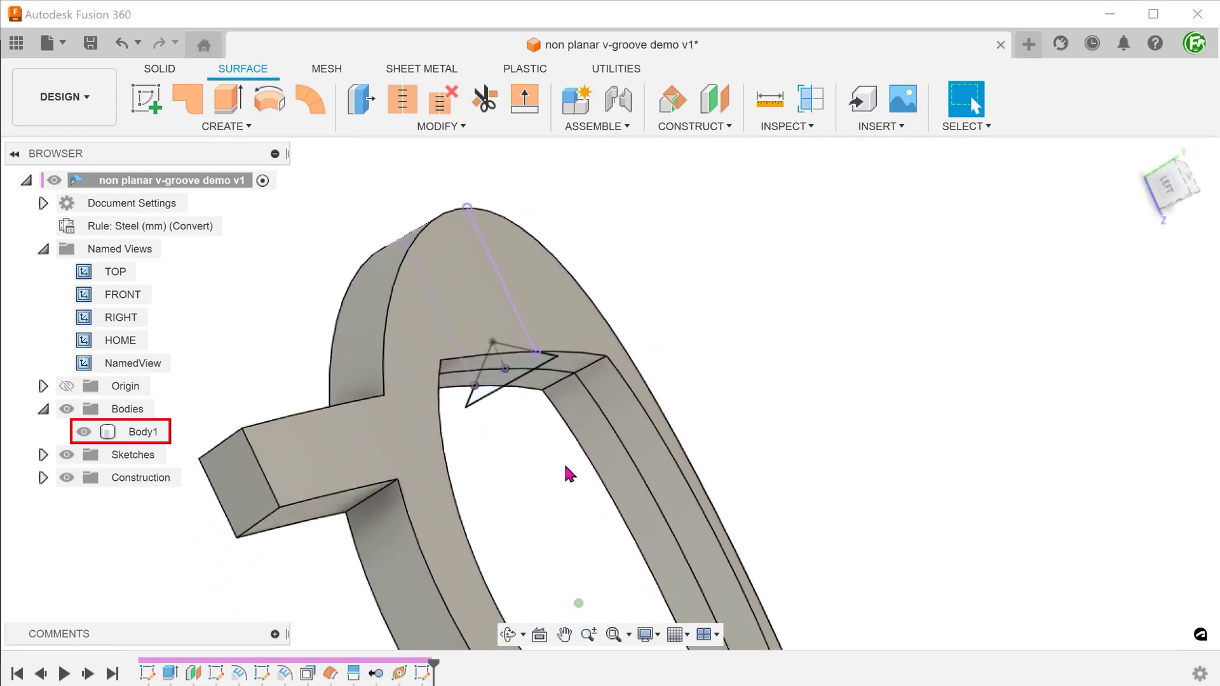
pyautogui.click(507, 422)
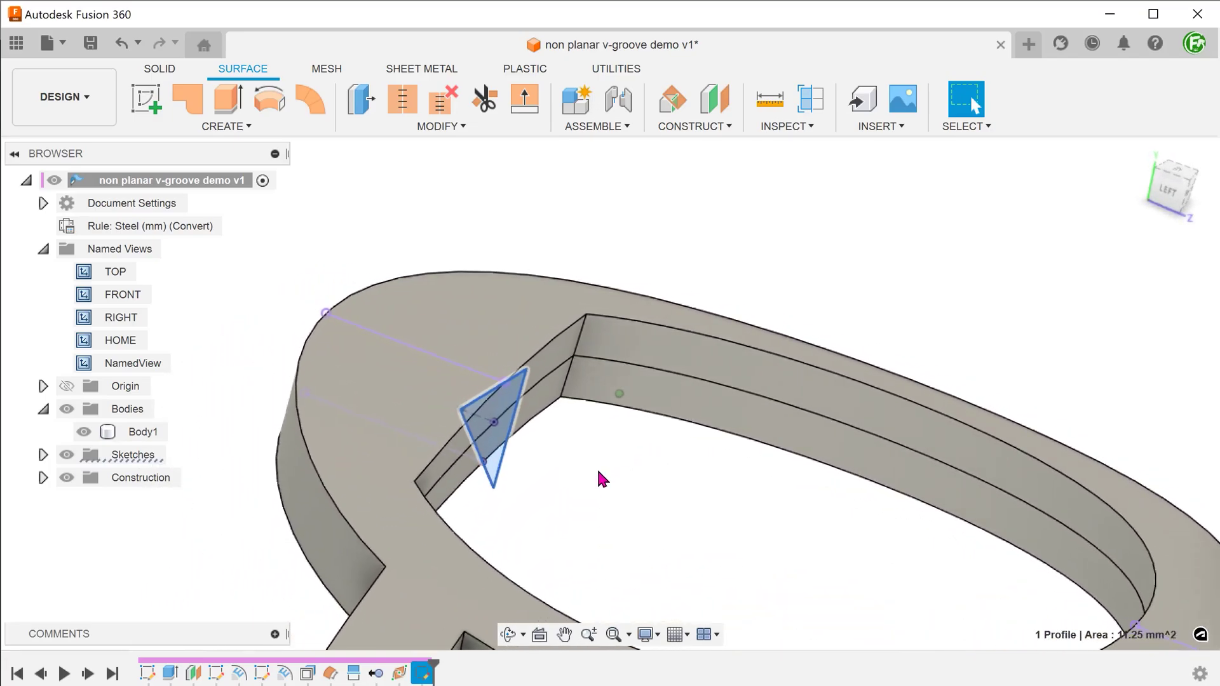
pyautogui.click(816, 244)
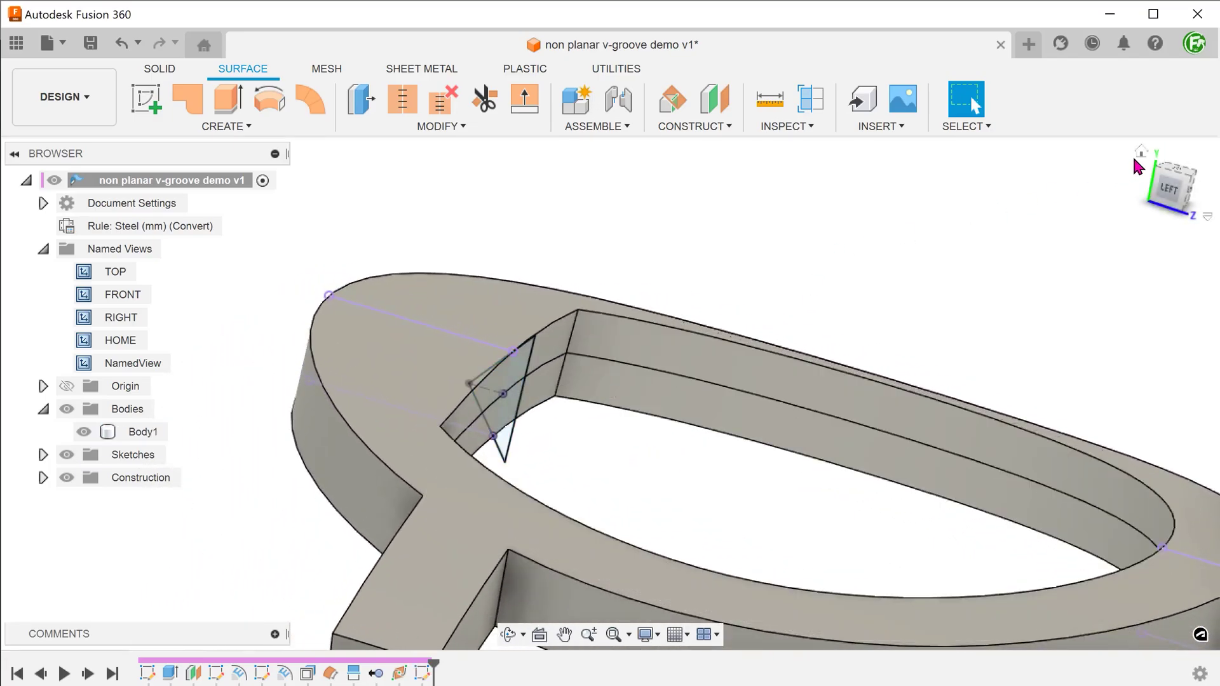
pyautogui.click(1140, 152)
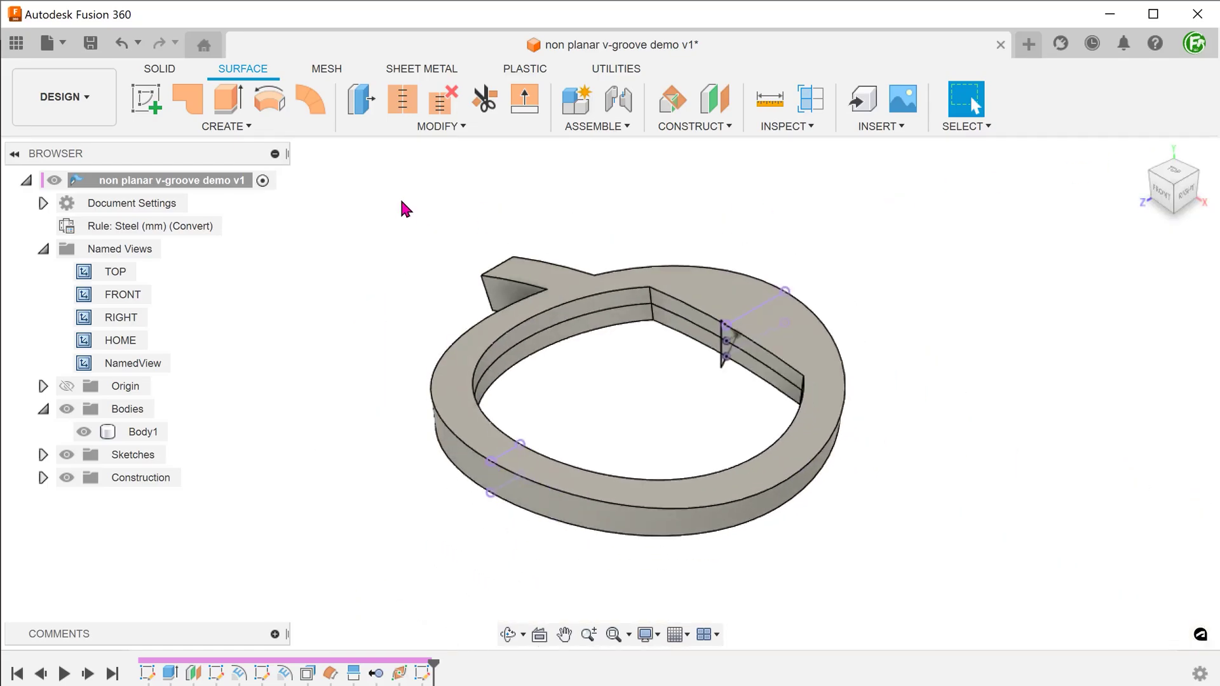
# - Start a Sweep from the Solid tools and use the triangle as its profile
pyautogui.click(168, 72)
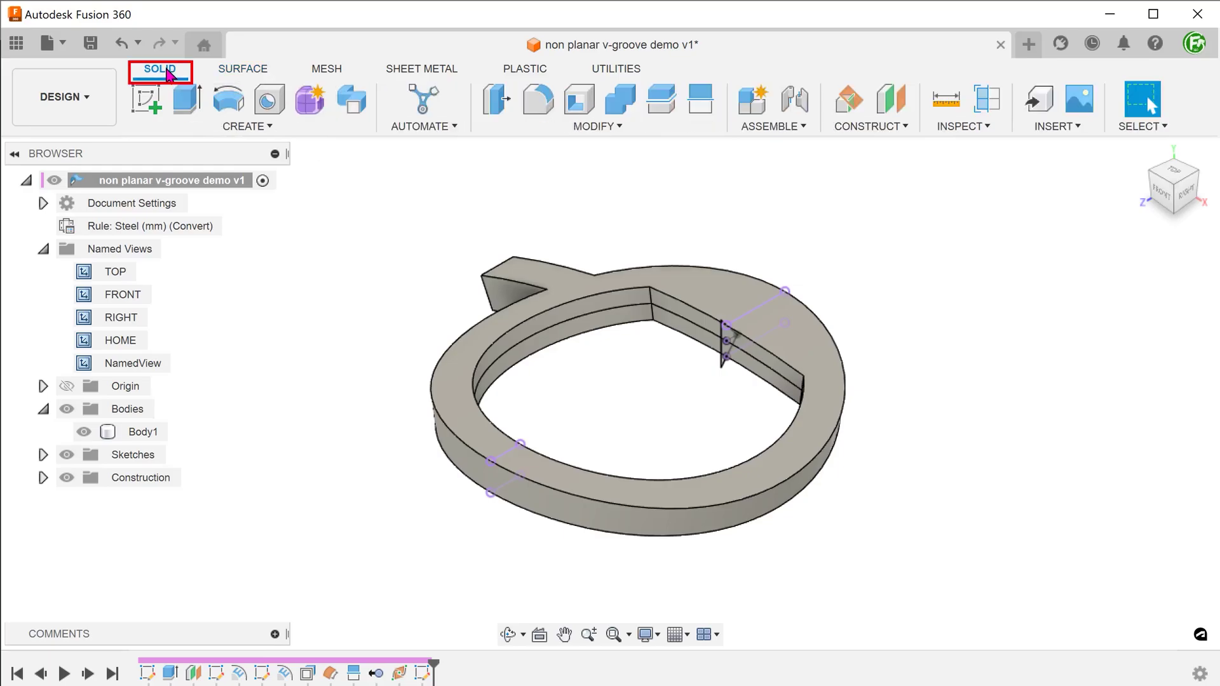
pyautogui.click(249, 126)
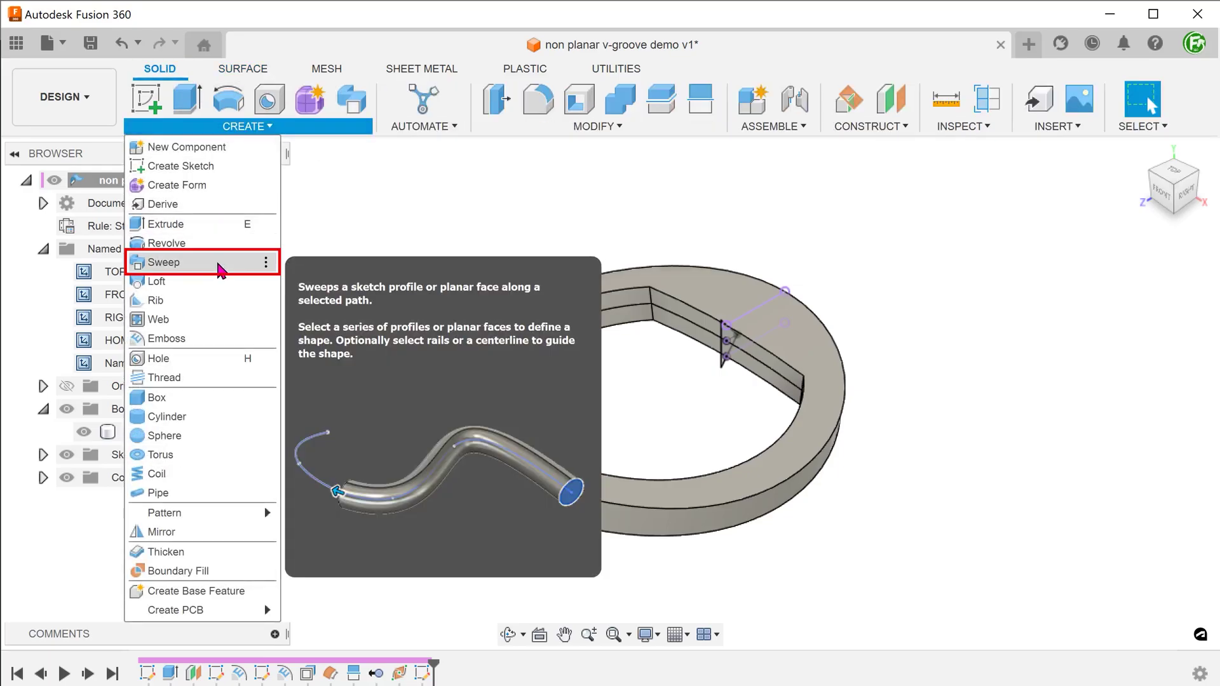
pyautogui.click(221, 268)
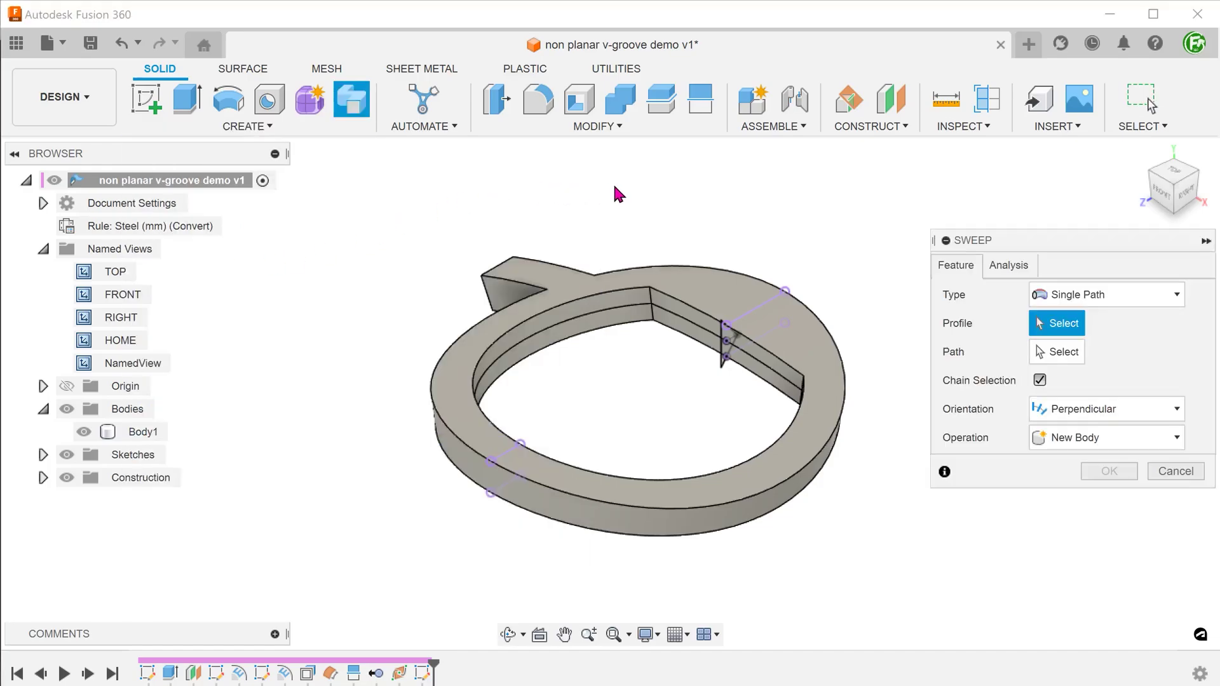
pyautogui.scroll(6, 677, 432)
pyautogui.keyDown('shift'); pyautogui.moveTo(679, 430); pyautogui.dragTo(653, 430, button='middle'); pyautogui.keyUp('shift')
pyautogui.scroll(3, 632, 438)
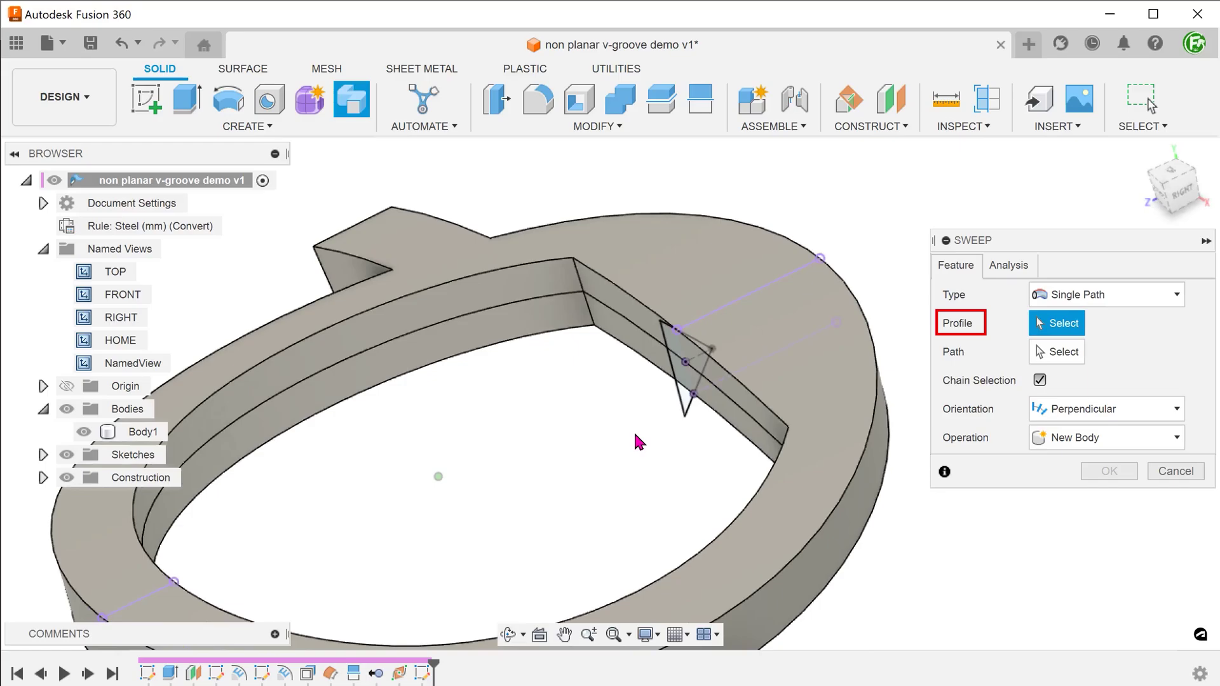
pyautogui.click(684, 391)
# - Pick the full loop of inner groove edges as the sweep path, keeping Operation Cut
pyautogui.keyDown('shift'); pyautogui.moveTo(581, 426); pyautogui.dragTo(571, 431, button='middle'); pyautogui.keyUp('shift')
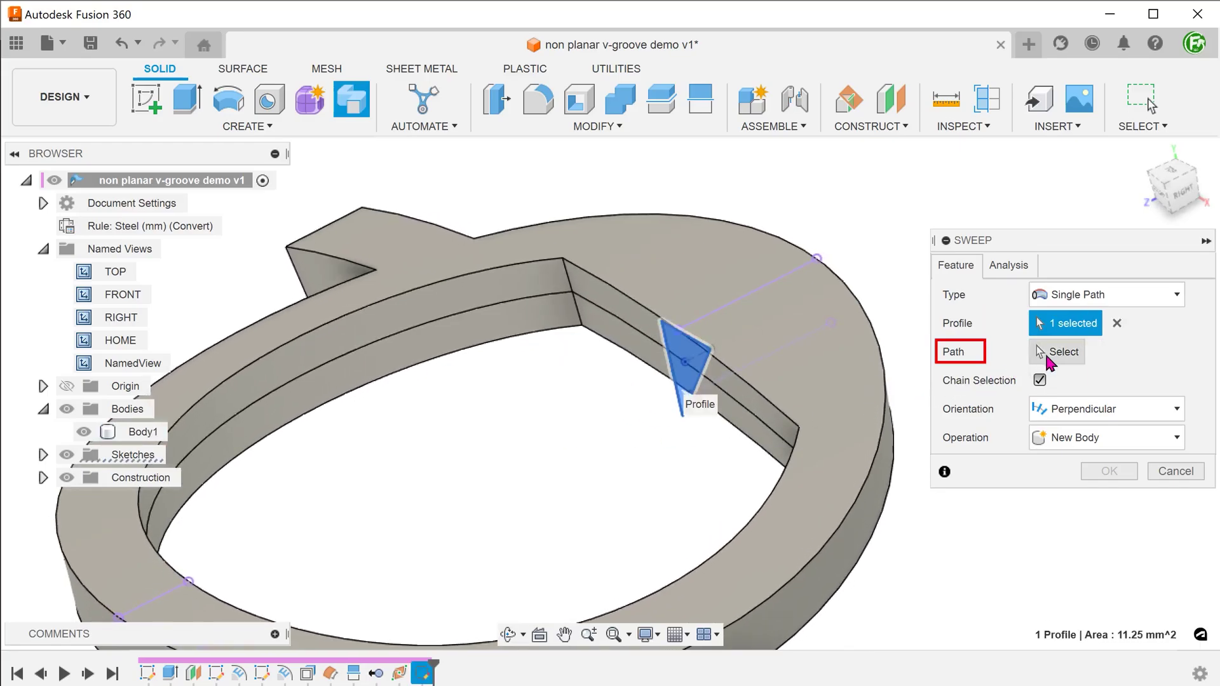
pyautogui.click(1055, 359)
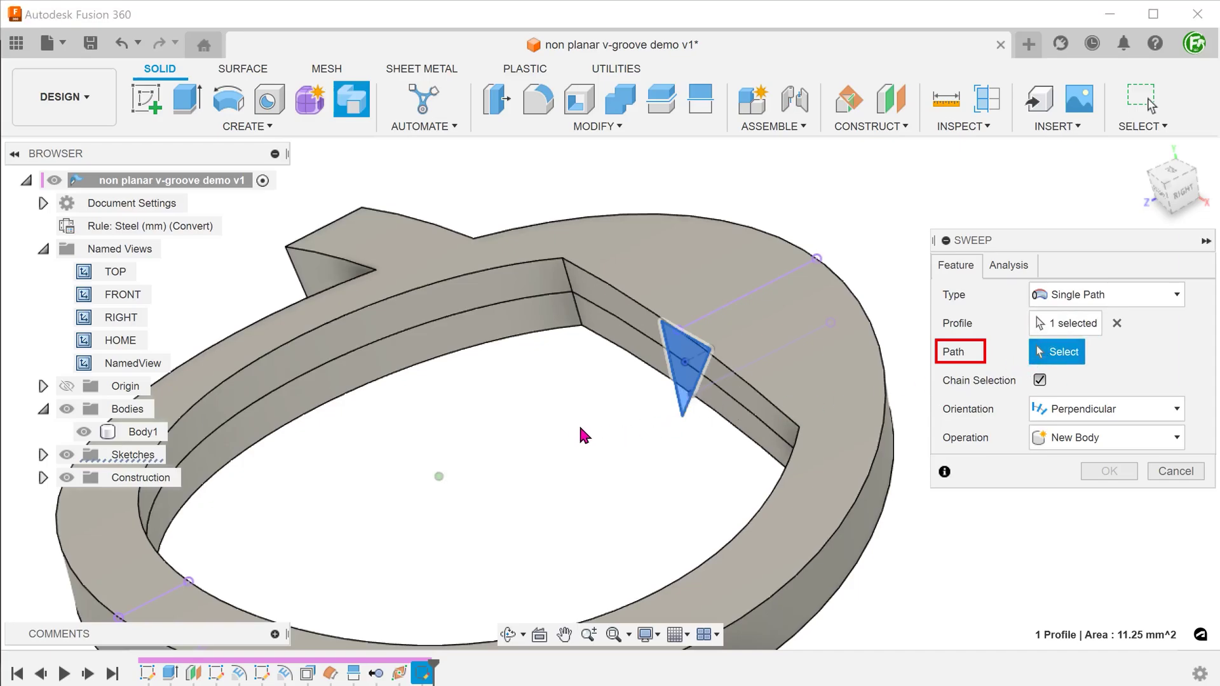
pyautogui.keyDown('shift'); pyautogui.moveTo(573, 429); pyautogui.dragTo(677, 433, button='middle'); pyautogui.keyUp('shift')
pyautogui.click(770, 414)
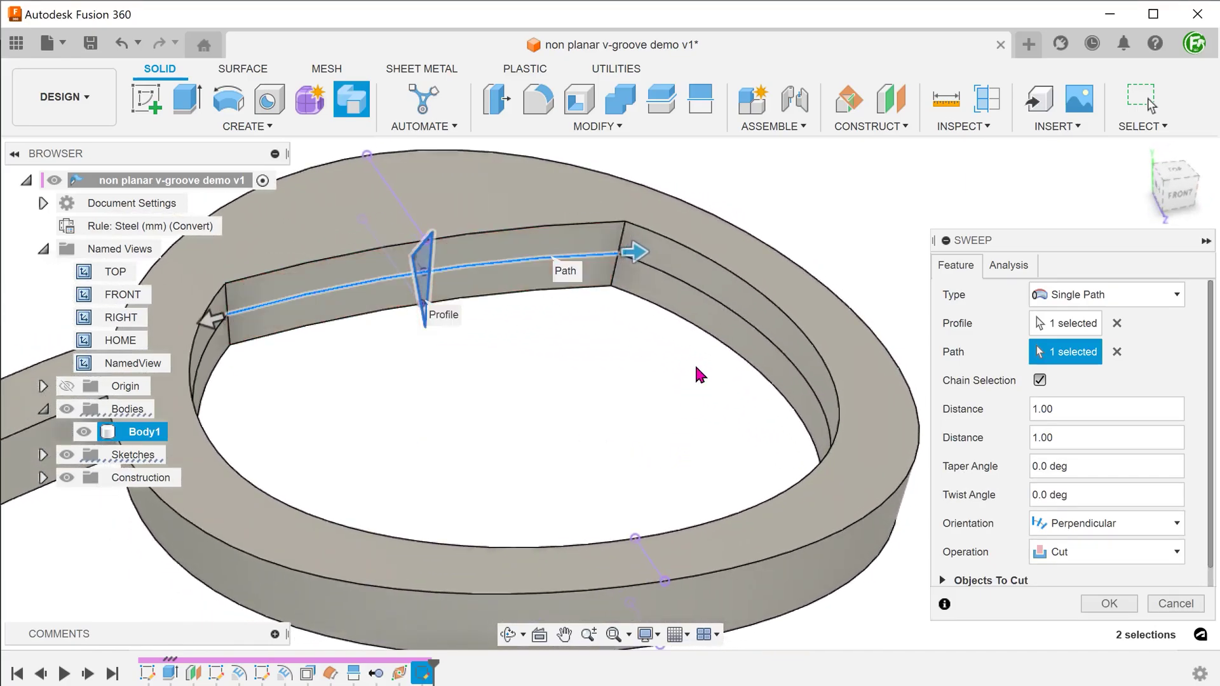
pyautogui.click(609, 392)
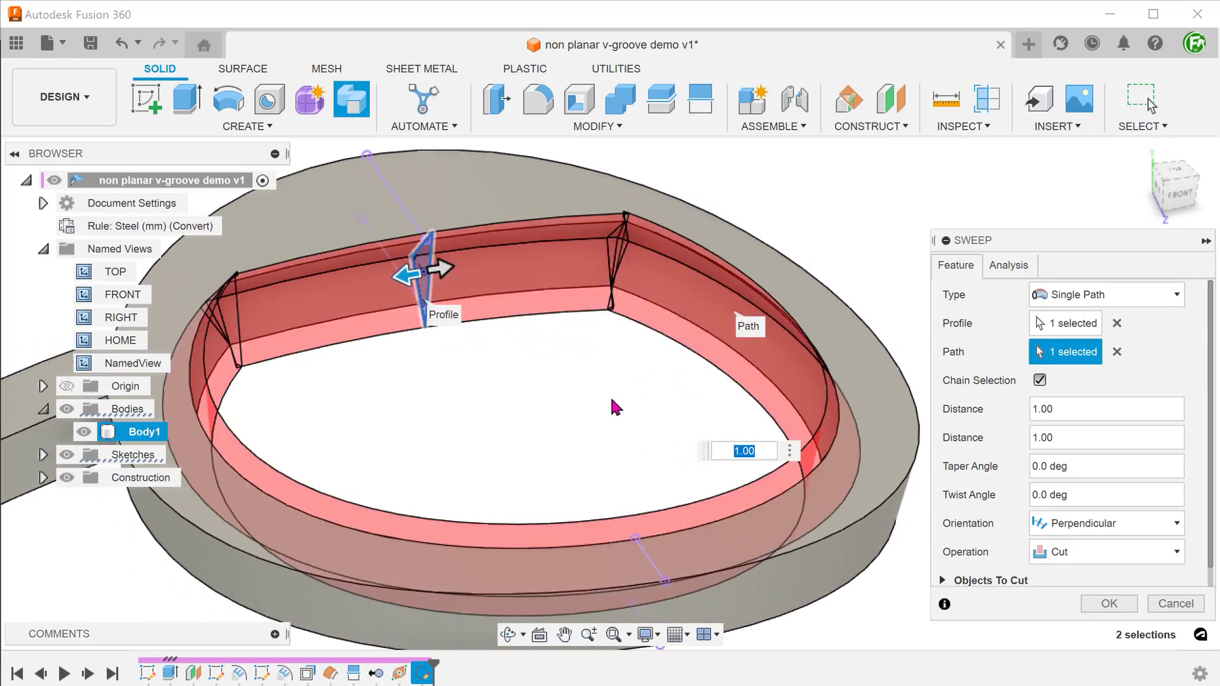
pyautogui.keyDown('shift'); pyautogui.moveTo(611, 400); pyautogui.dragTo(621, 393, button='middle'); pyautogui.keyUp('shift')
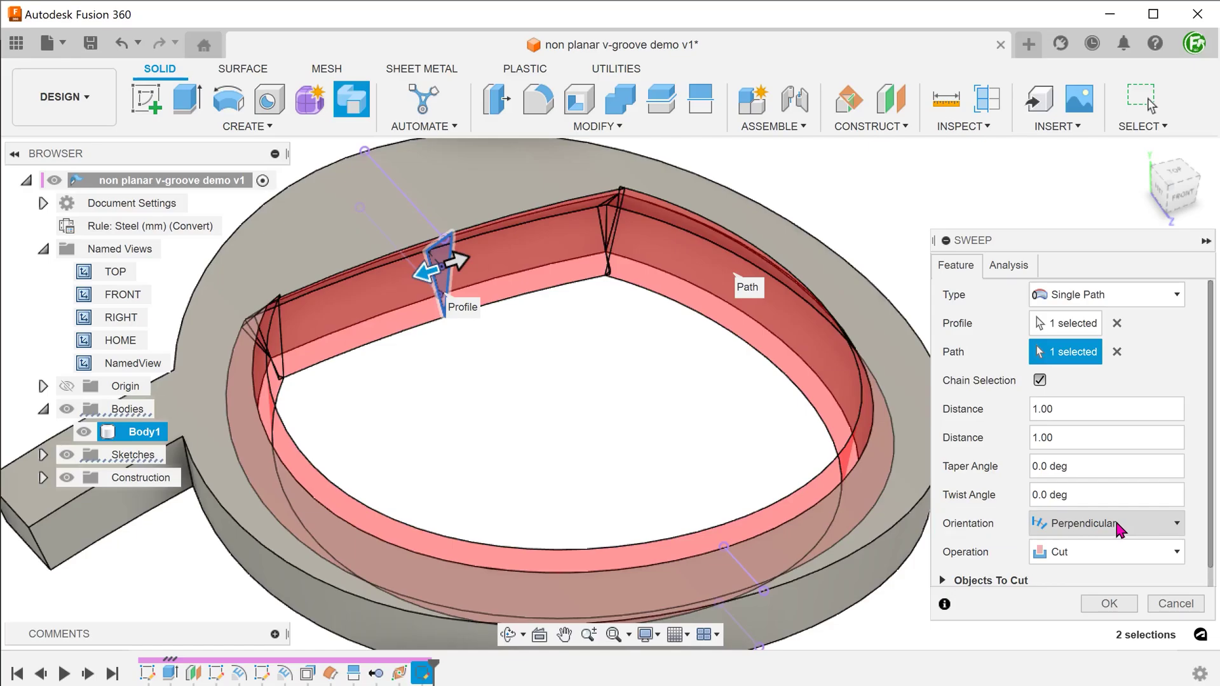
# - Apply the sweep cut, inspect the V-groove around Body1's inner walls, then return home
pyautogui.click(1108, 603)
pyautogui.keyDown('shift'); pyautogui.moveTo(617, 410); pyautogui.dragTo(690, 390, button='middle'); pyautogui.keyUp('shift')
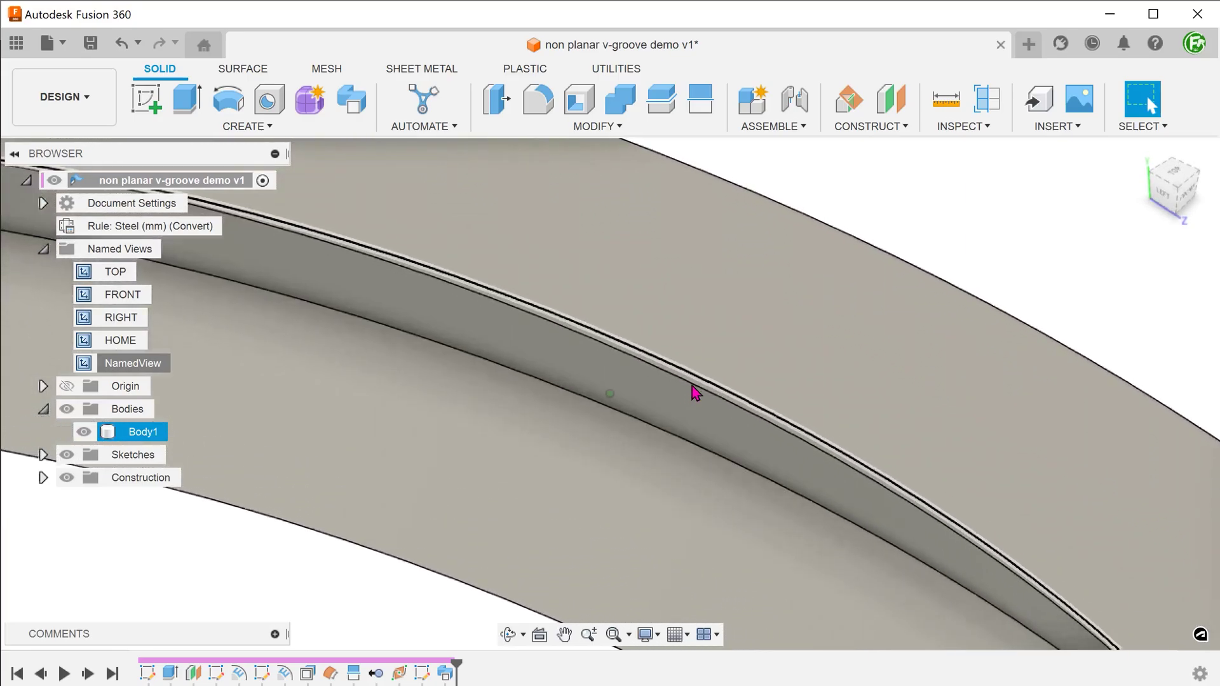
pyautogui.keyDown('shift'); pyautogui.moveTo(470, 527); pyautogui.dragTo(606, 535, button='middle'); pyautogui.keyUp('shift')
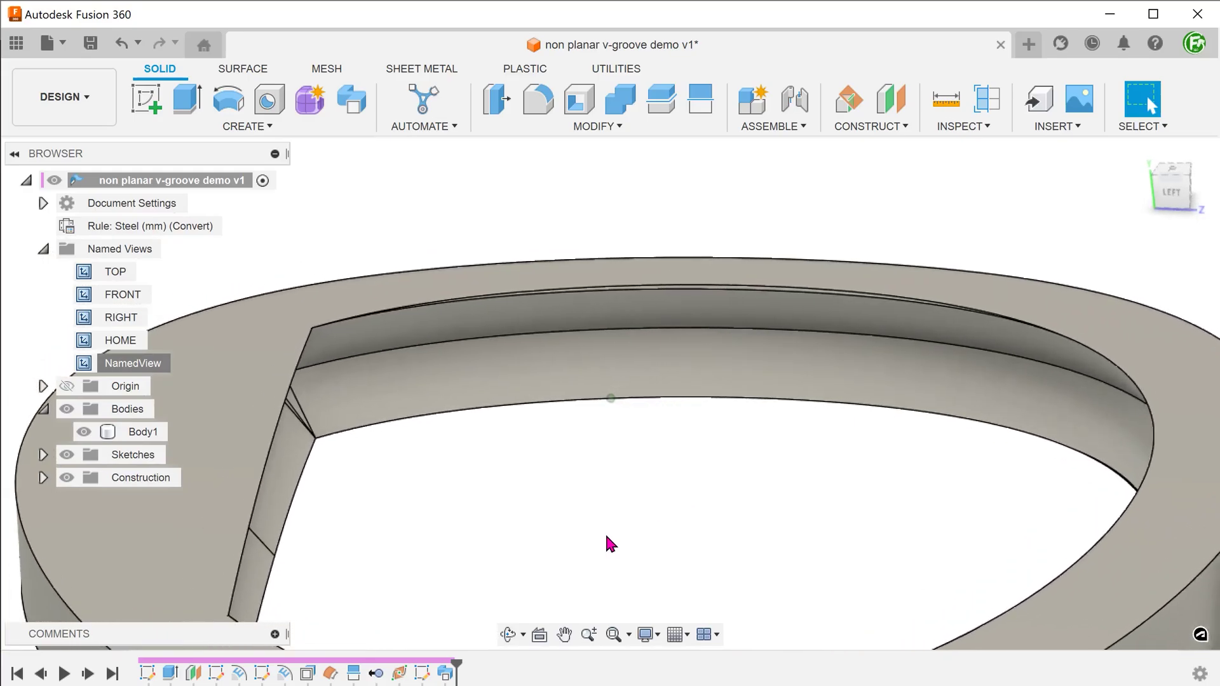
pyautogui.click(1138, 154)
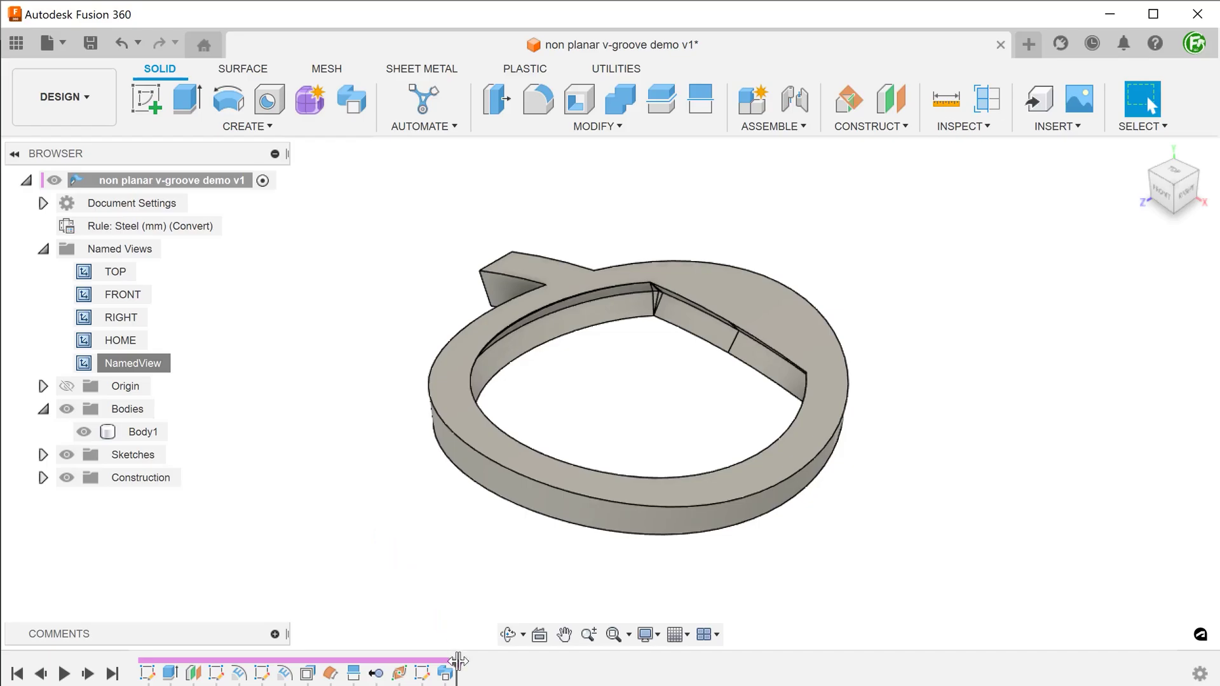
# - Move the timeline marker back before Sweep2 and inspect the ring's inner split-line edges
pyautogui.moveTo(457, 661); pyautogui.dragTo(434, 662)
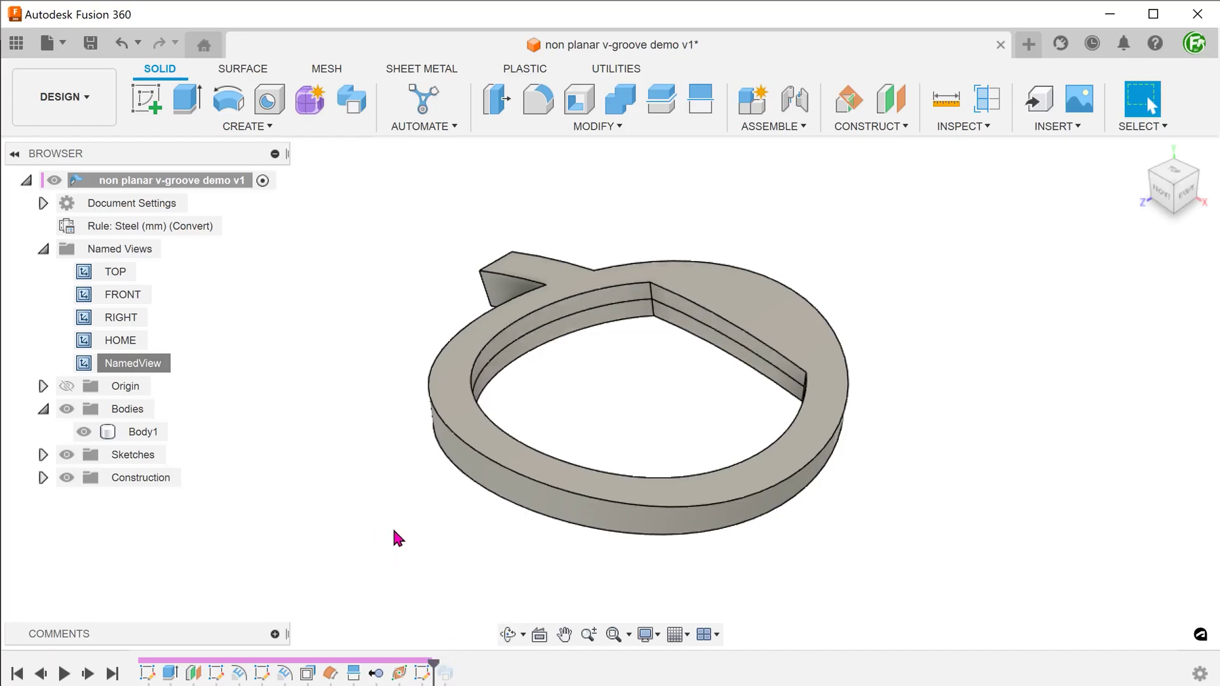
pyautogui.scroll(2, 666, 400)
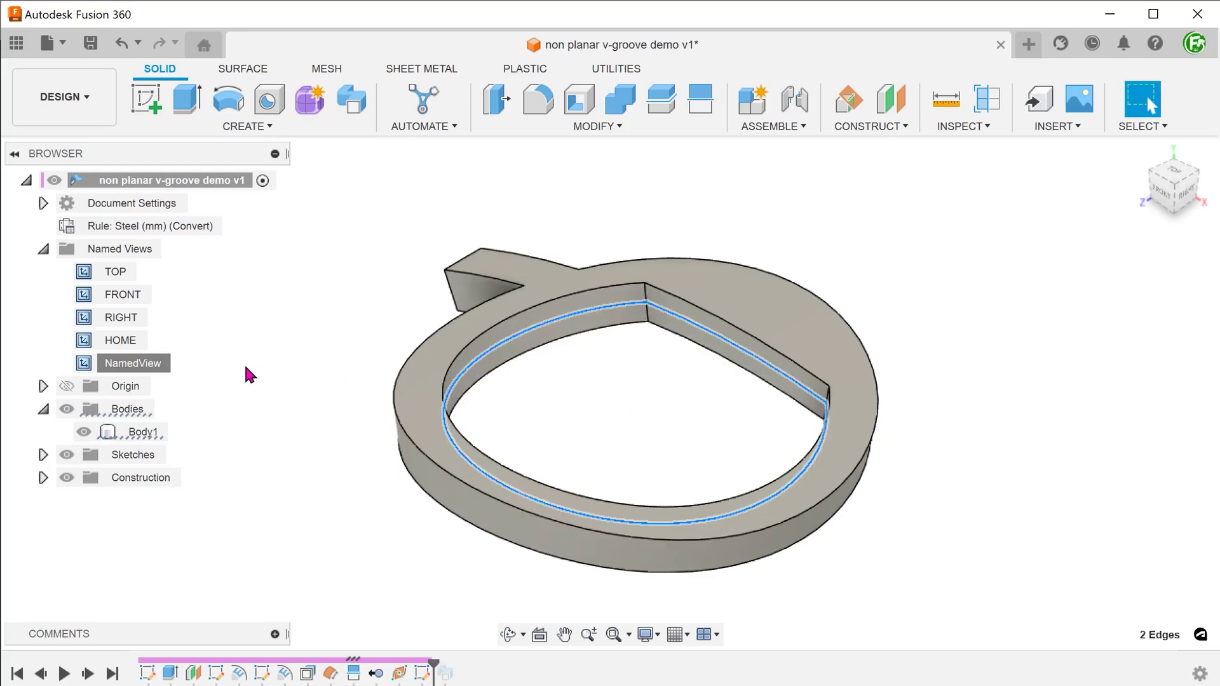
pyautogui.keyDown('shift'); pyautogui.moveTo(239, 367); pyautogui.dragTo(221, 382, button='middle'); pyautogui.keyUp('shift')
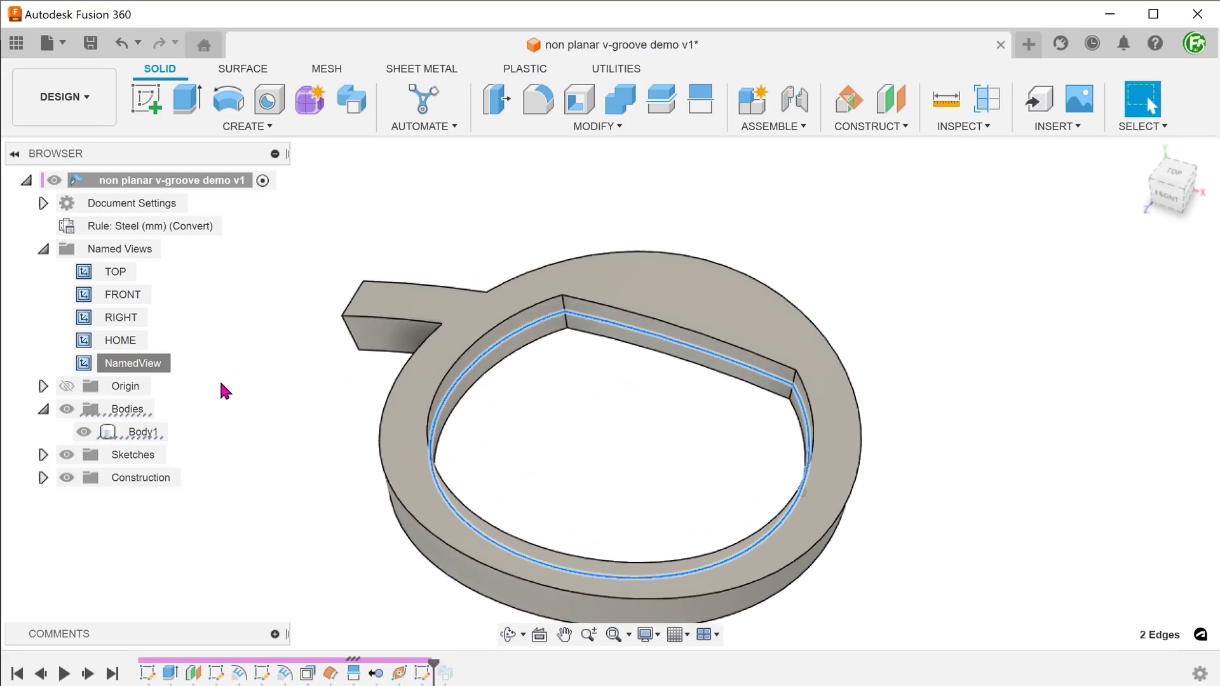